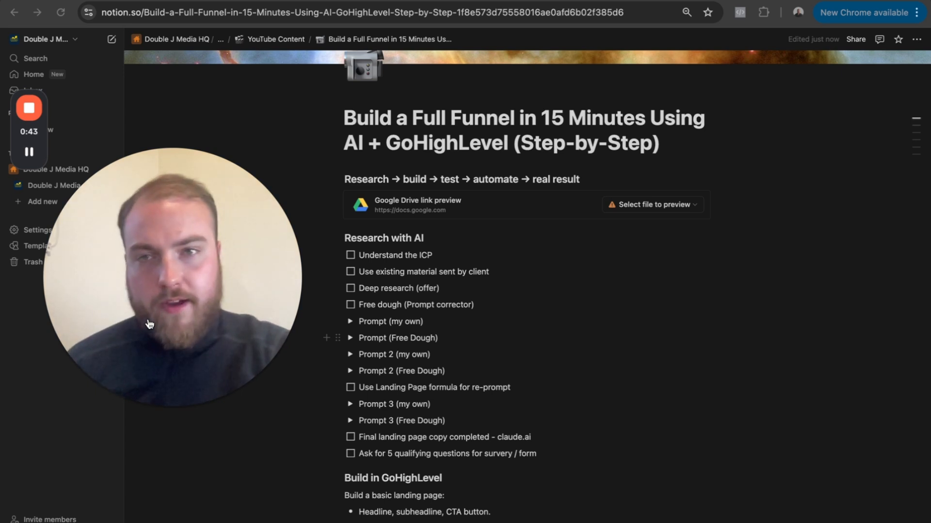
click(153, 408)
drag(89, 381, 60, 443)
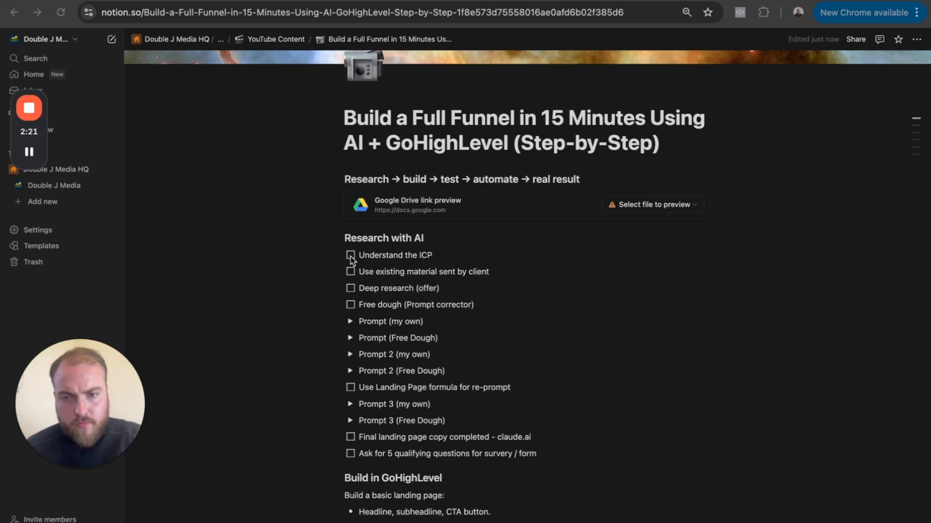
- Check off "Understand the ICP" and "Use existing material sent by client" in the Research with AI checklist
click(351, 256)
click(351, 273)
scroll(351, 276, down, 2)
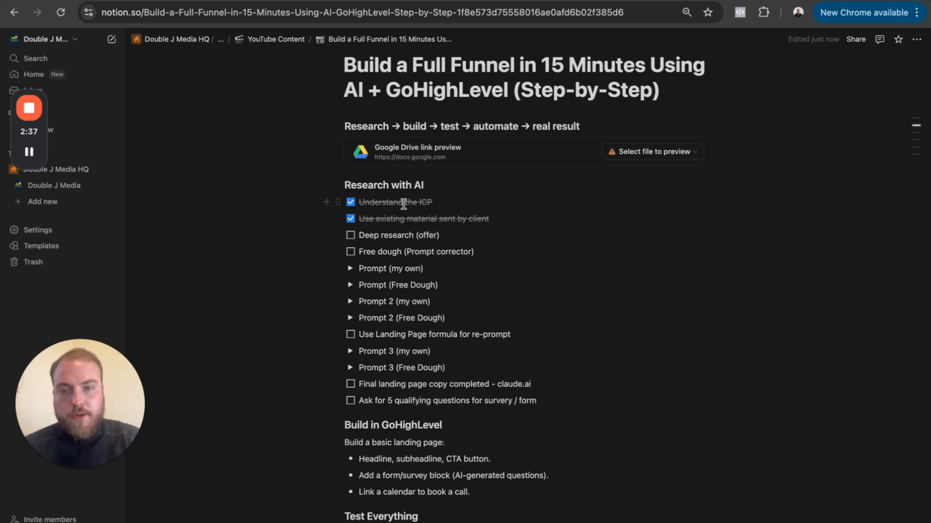
- Expand "Prompt (my own)" and "Prompt (Free Dough)" in the checklist to read both versions of the first prompt
scroll(337, 281, down, 3)
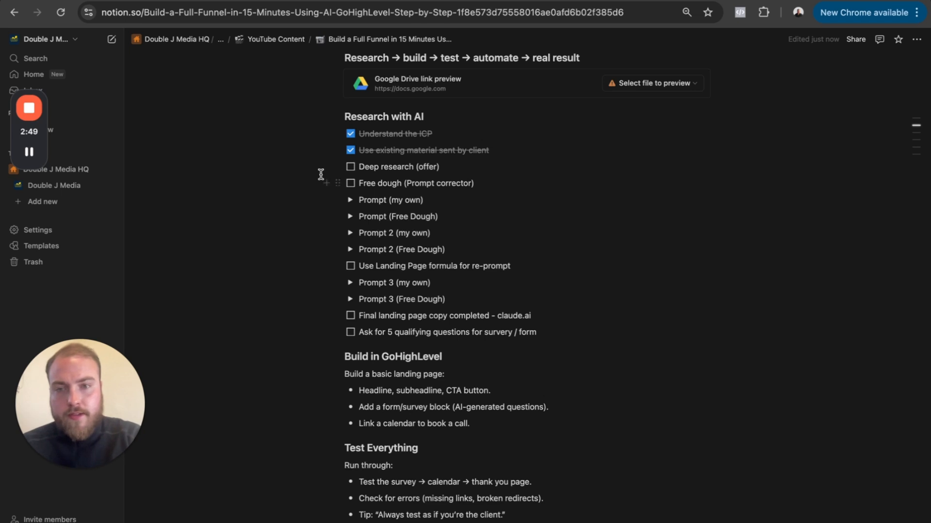
click(349, 199)
scroll(339, 264, down, 1)
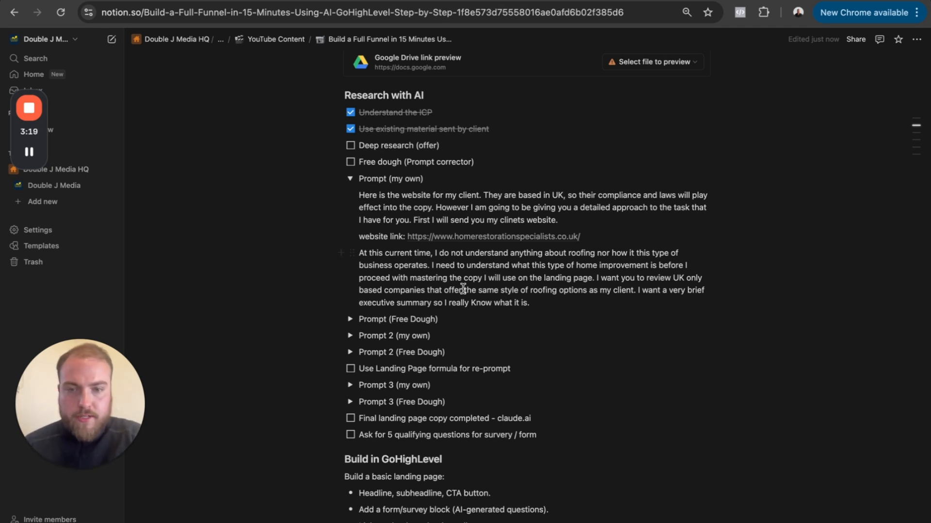
click(350, 320)
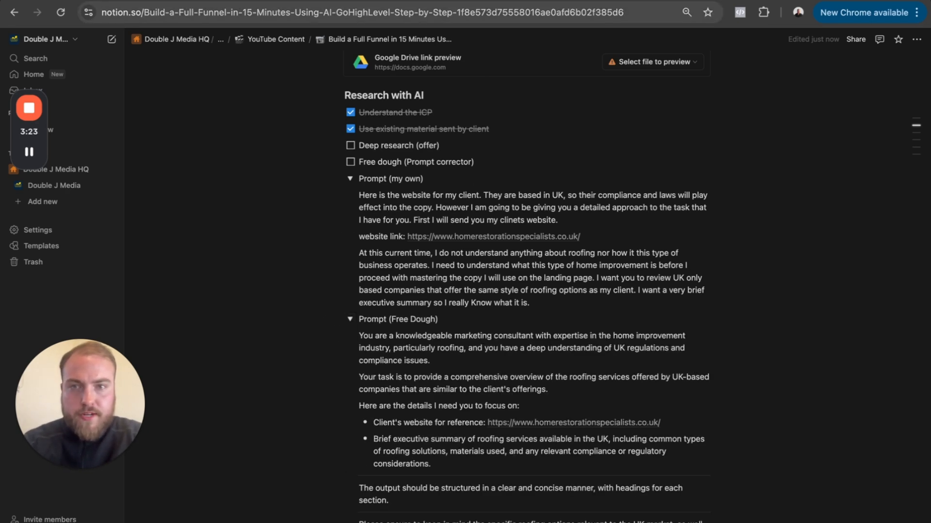
- Search Google for "freedough" in a new browser tab and open Feedough's Free AI Prompt Generator page
key(super+t)
text(free)
key(Return)
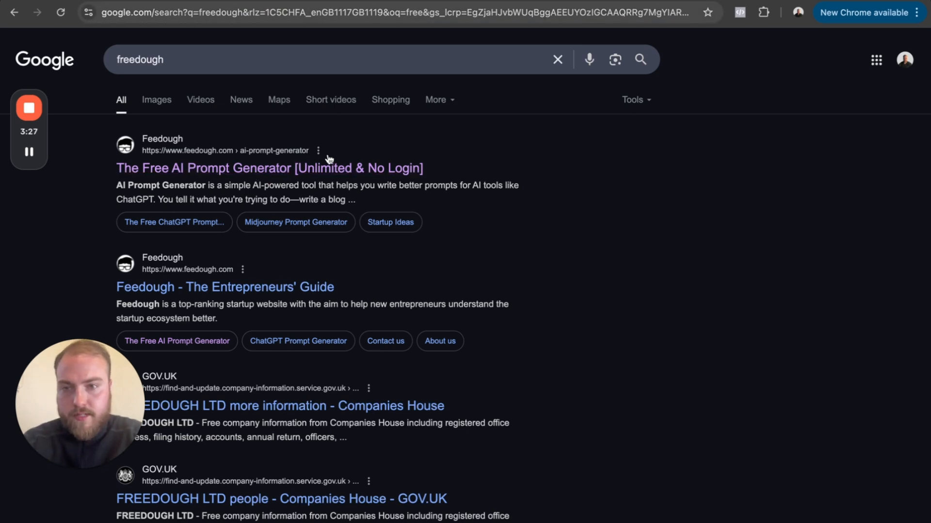
click(307, 169)
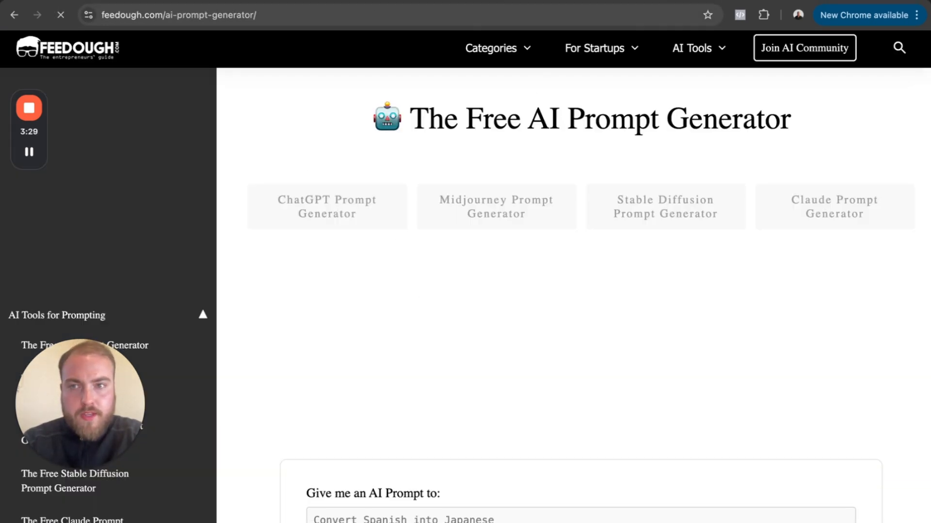
- Copy the full "Prompt (Free Dough)" text from the Notion page and submit it as a new ChatGPT message
click(418, 4)
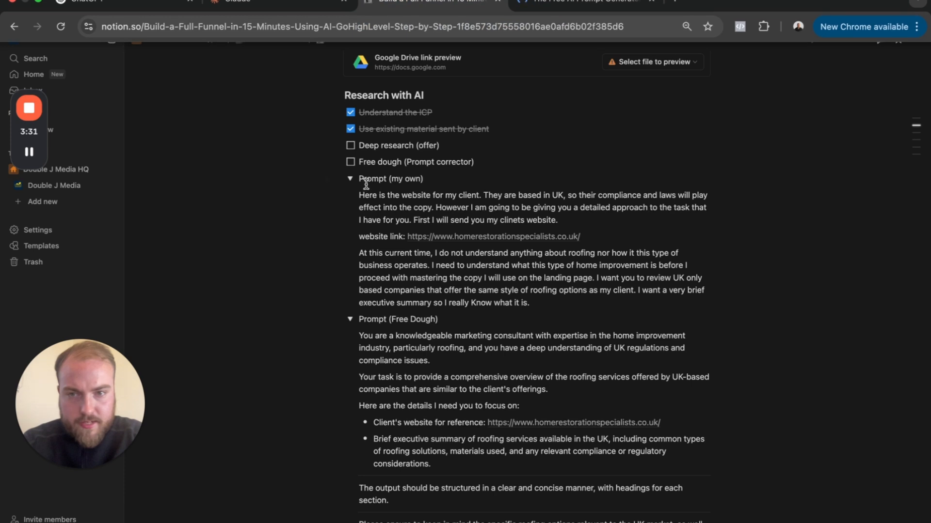
click(350, 179)
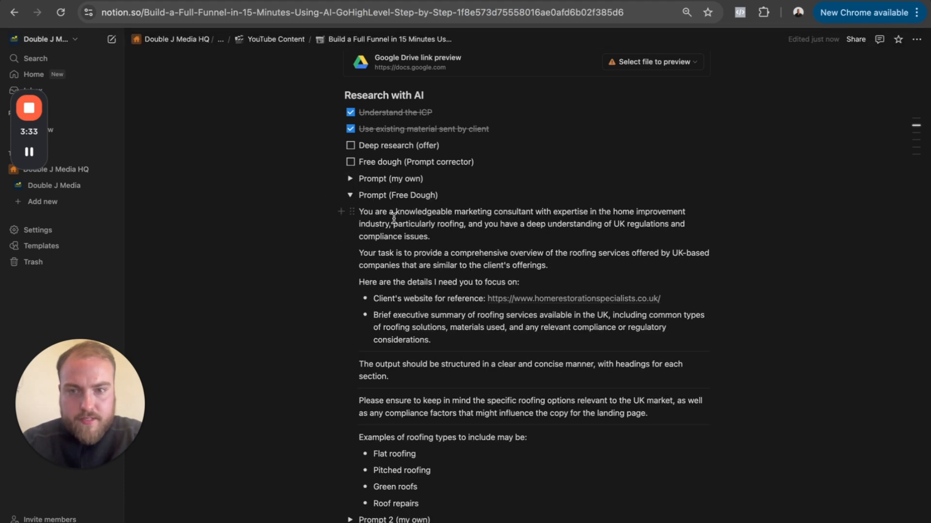
drag(361, 212, 481, 497)
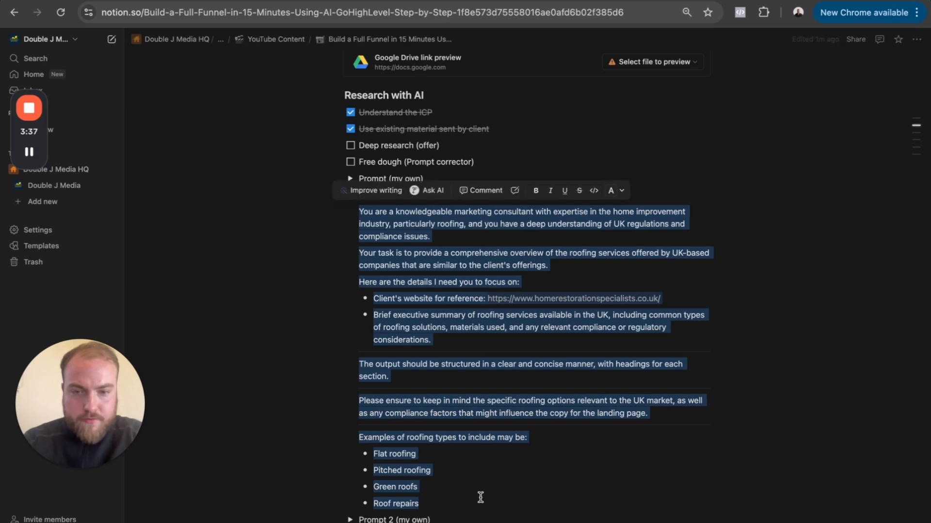
click(252, 2)
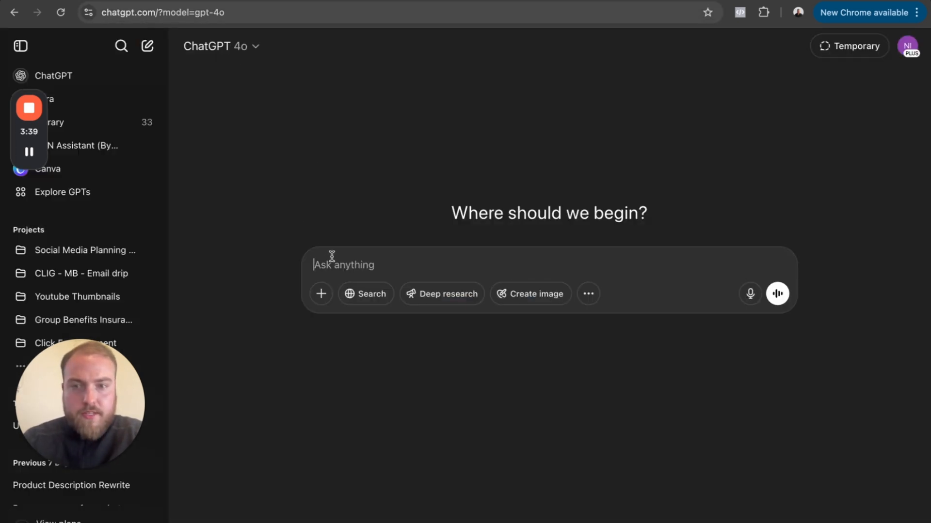
key(super+v)
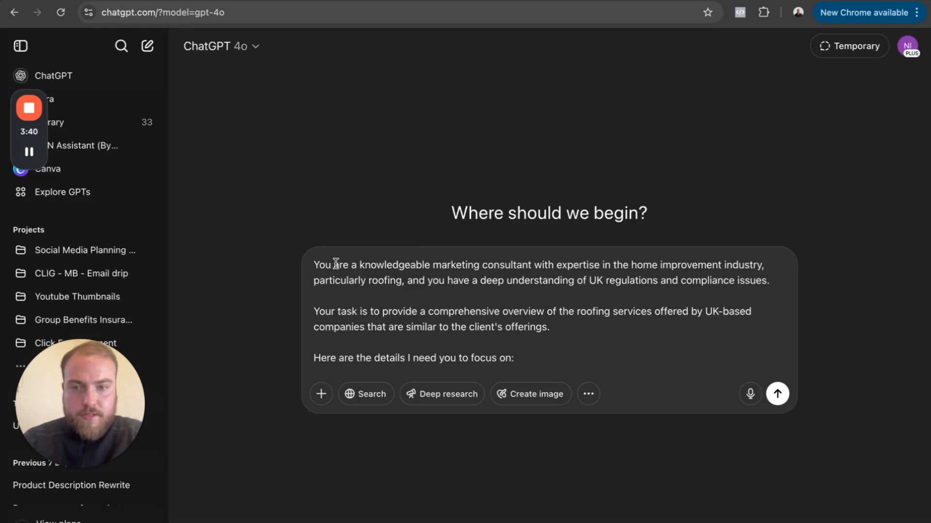
click(778, 395)
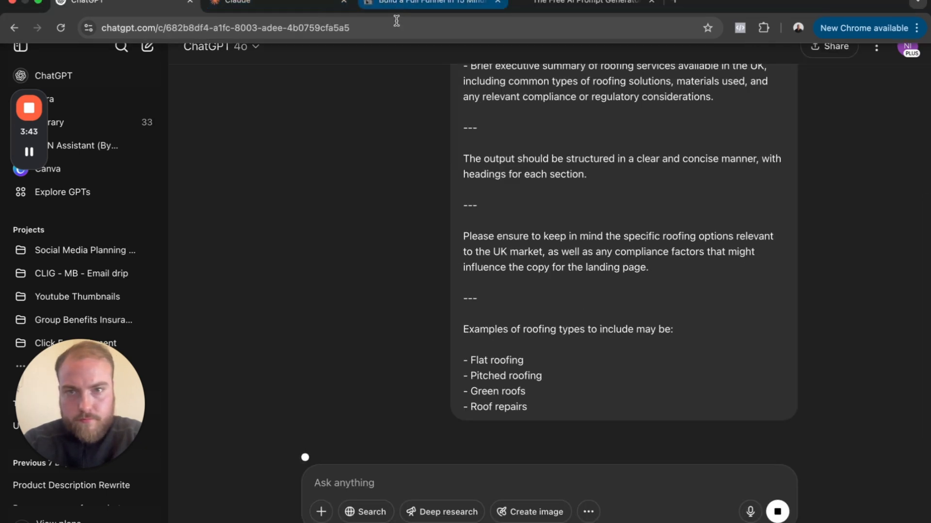
- Return to the Notion page, read "Prompt 2 (my own)" and copy the full text of "Prompt 2 (Free Dough)"
click(398, 5)
click(243, 224)
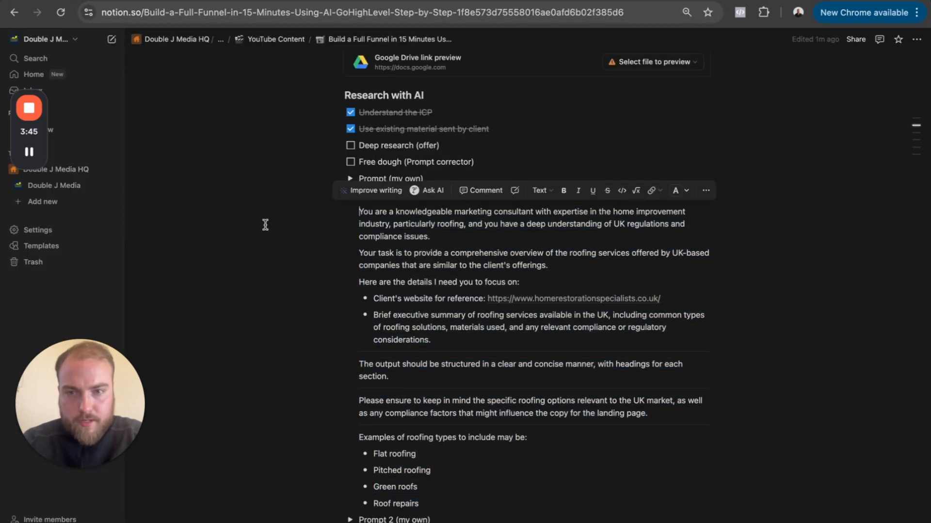
click(350, 195)
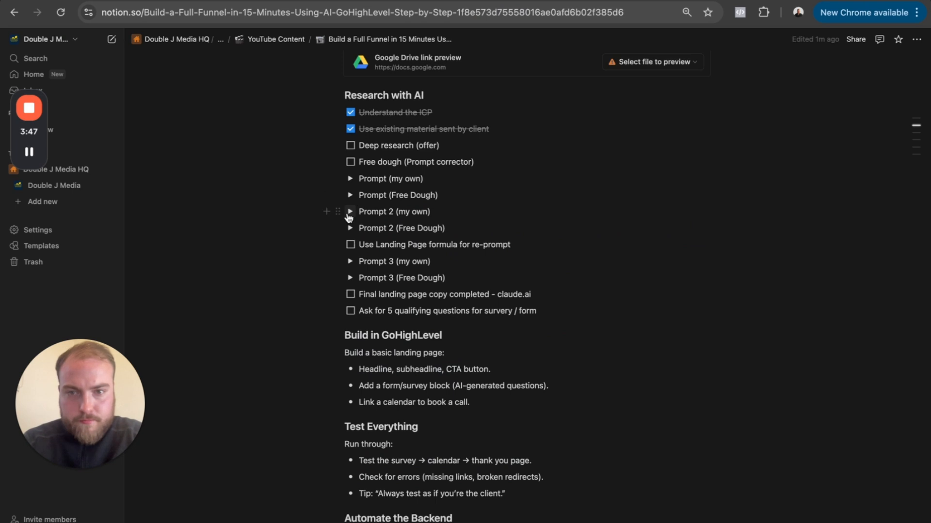
click(350, 213)
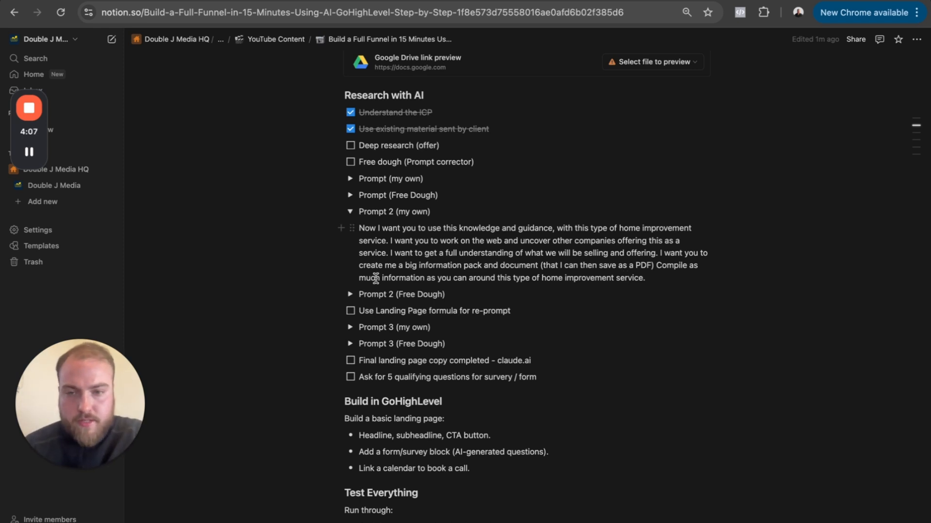
click(350, 294)
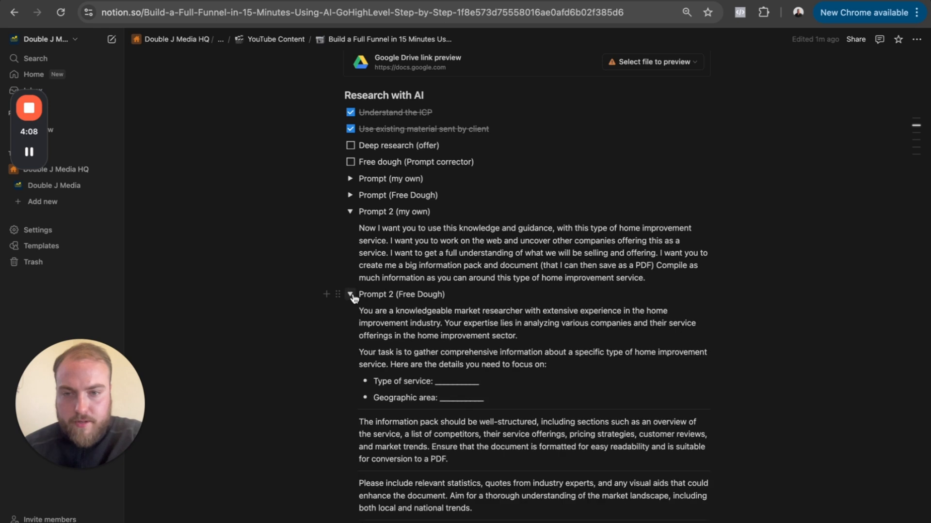
click(350, 212)
drag(360, 245, 605, 474)
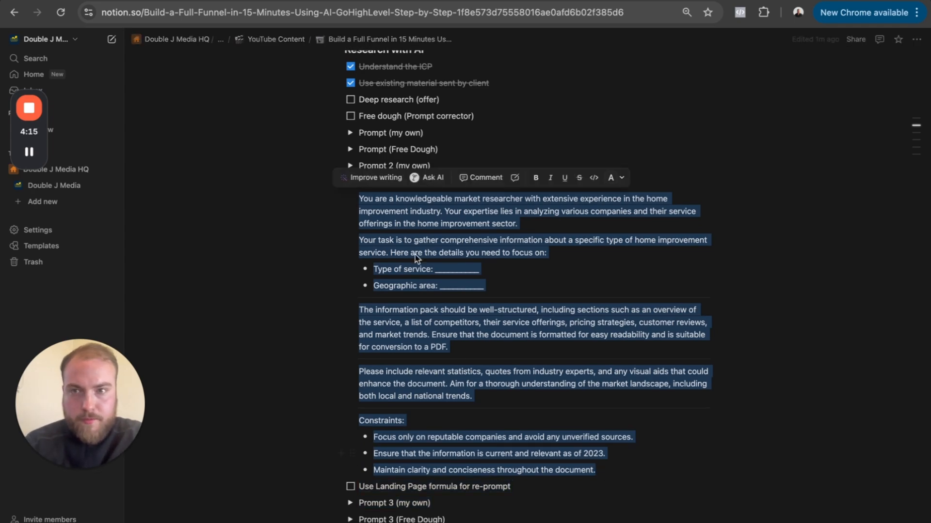
- Switch to ChatGPT and review its UK roofing services overview, from the executive summary through the compliance section
click(112, 2)
scroll(491, 331, down, 10)
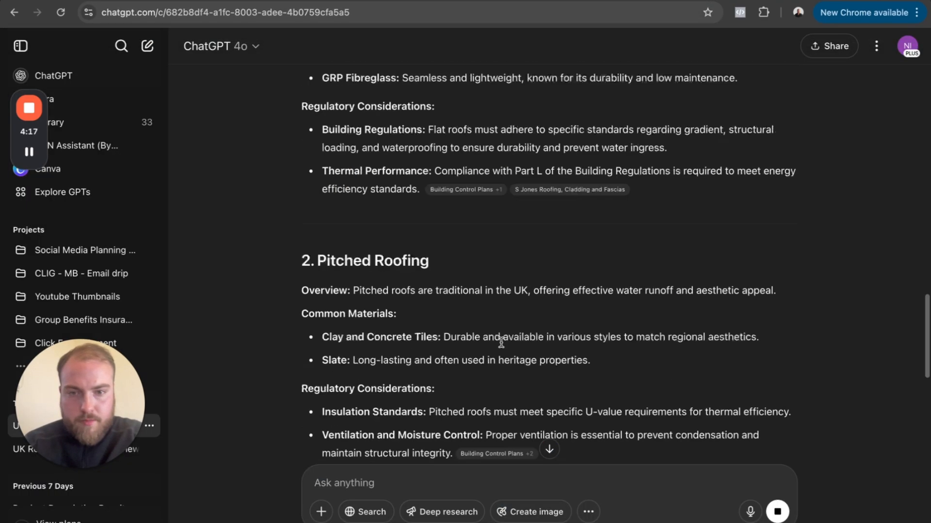
scroll(509, 312, up, 6)
scroll(522, 182, up, 5)
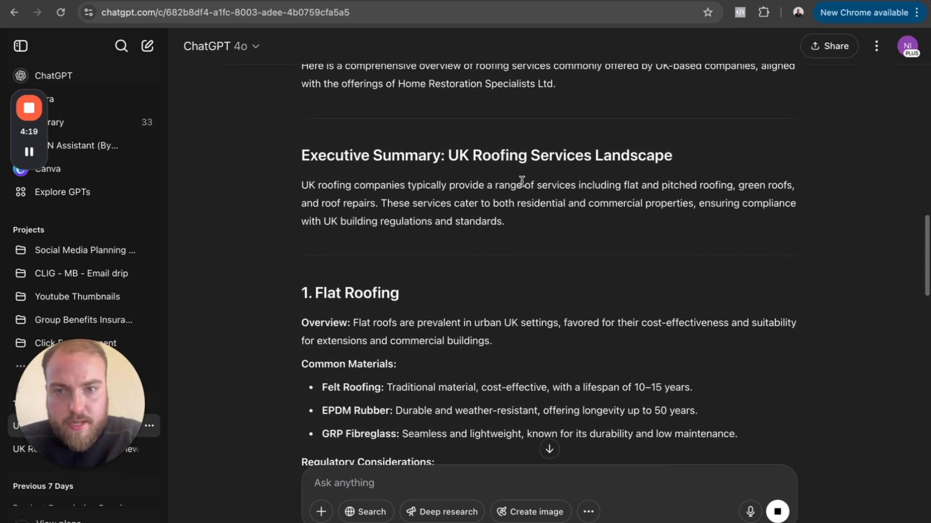
scroll(521, 181, down, 2)
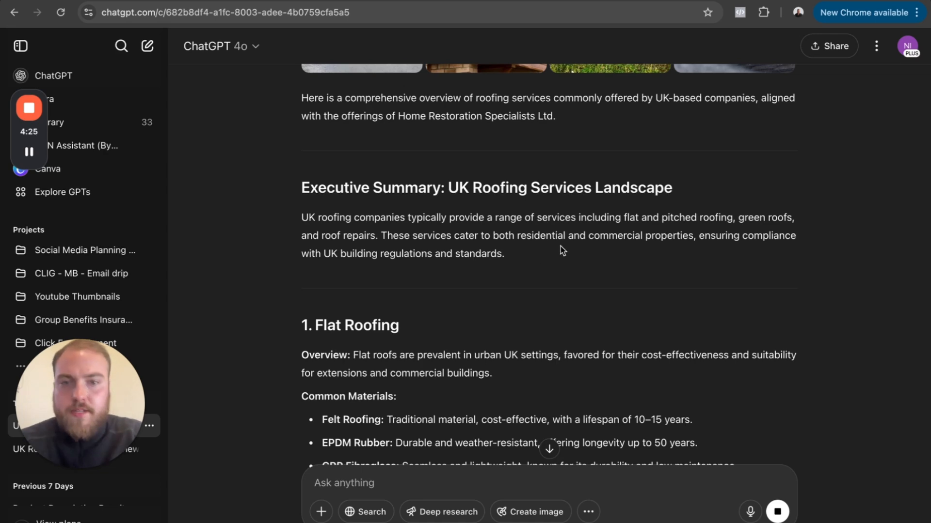
scroll(580, 253, down, 4)
scroll(582, 253, up, 1)
scroll(582, 253, down, 10)
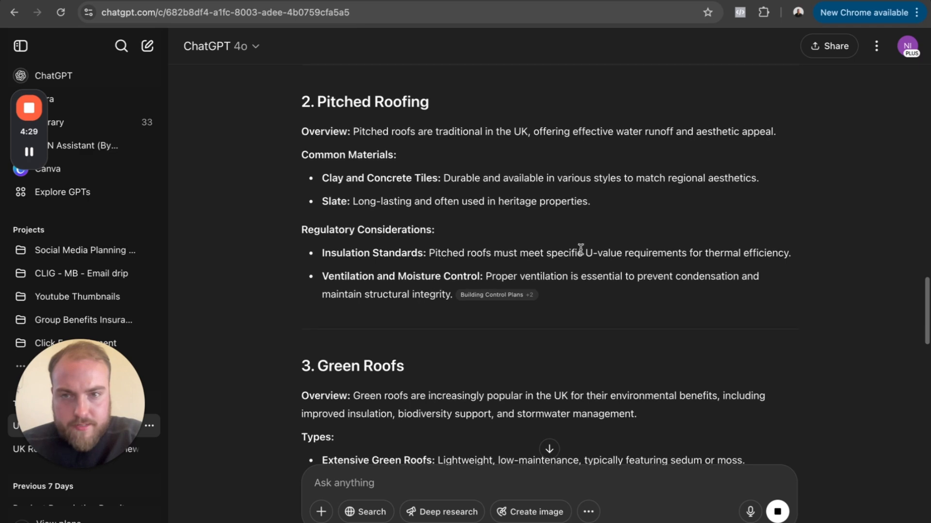
scroll(581, 249, down, 8)
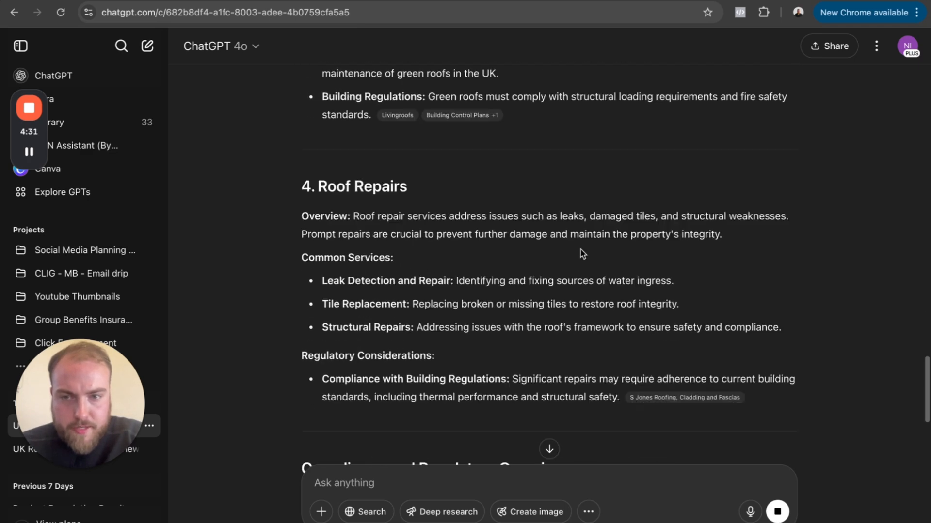
scroll(582, 253, up, 11)
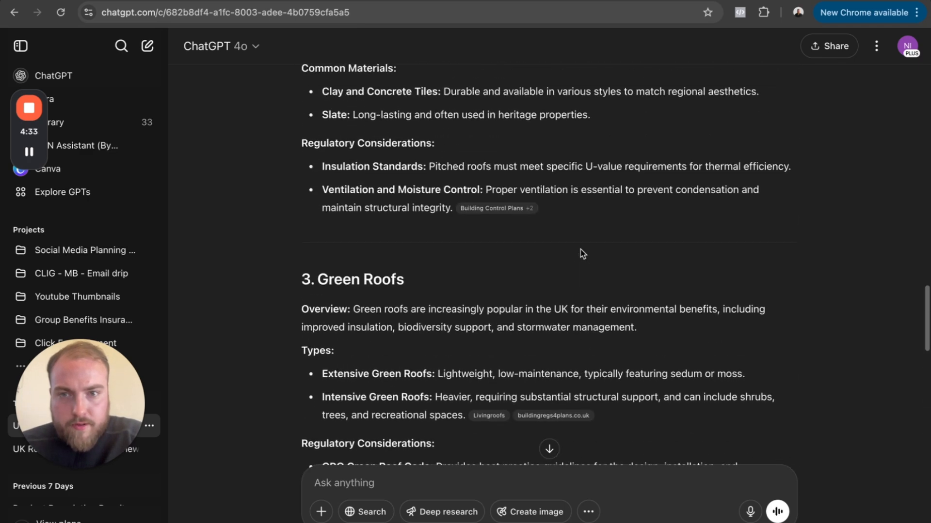
scroll(582, 253, down, 15)
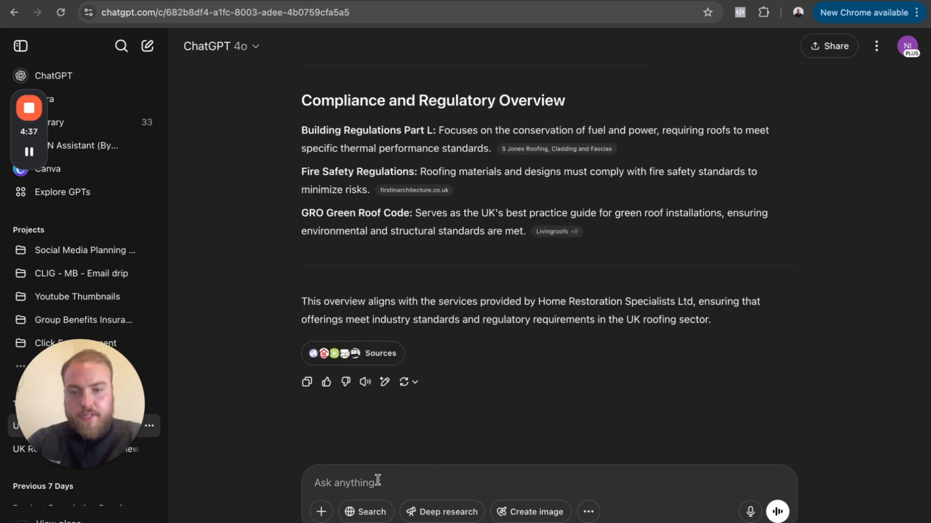
- Submit the copied market-research prompt with Deep research enabled, filling in Roofing as the type of service and London as the geographic area
click(422, 510)
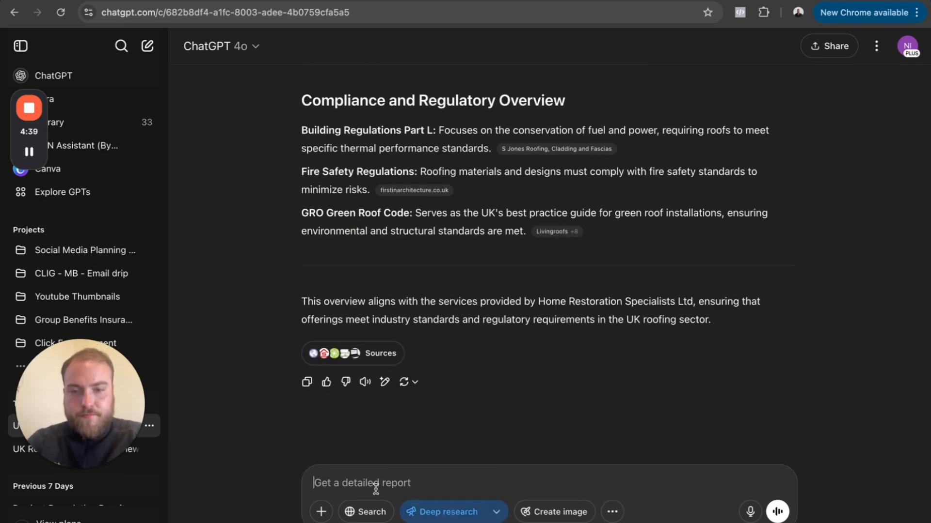
key(ctrl+v)
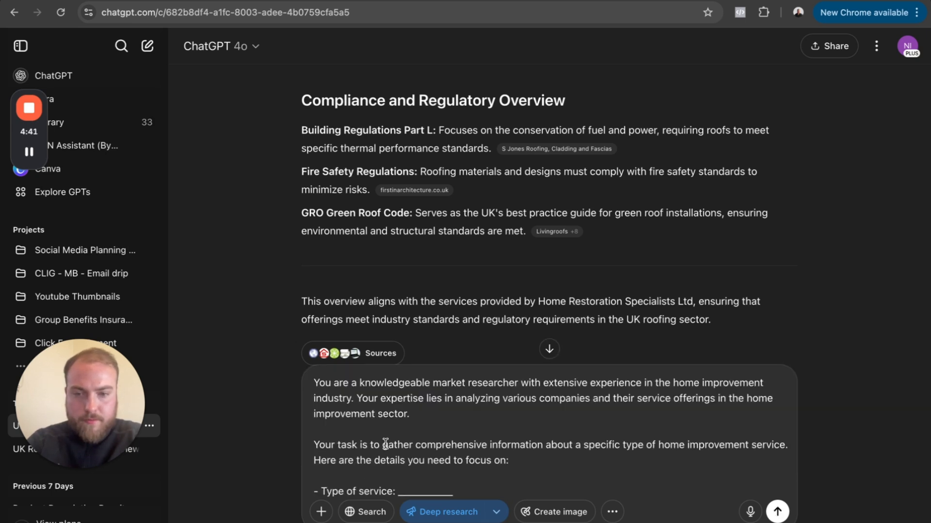
scroll(384, 443, down, 2)
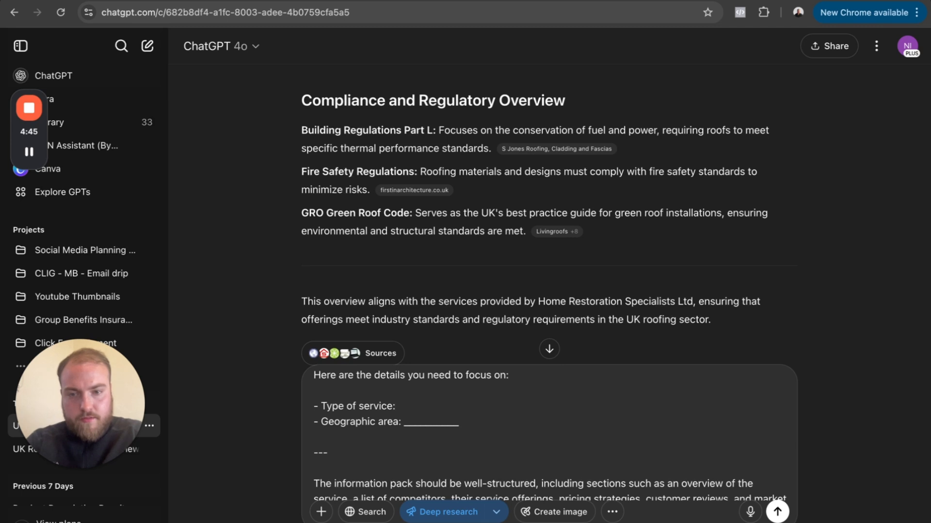
text(fing)
double_click(439, 422)
text(Lodn)
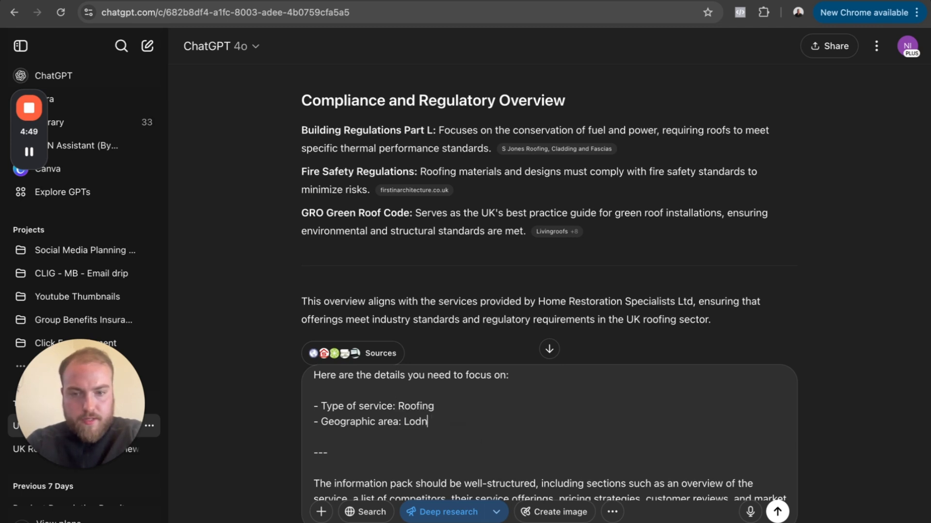
text(ndon)
scroll(454, 460, down, 5)
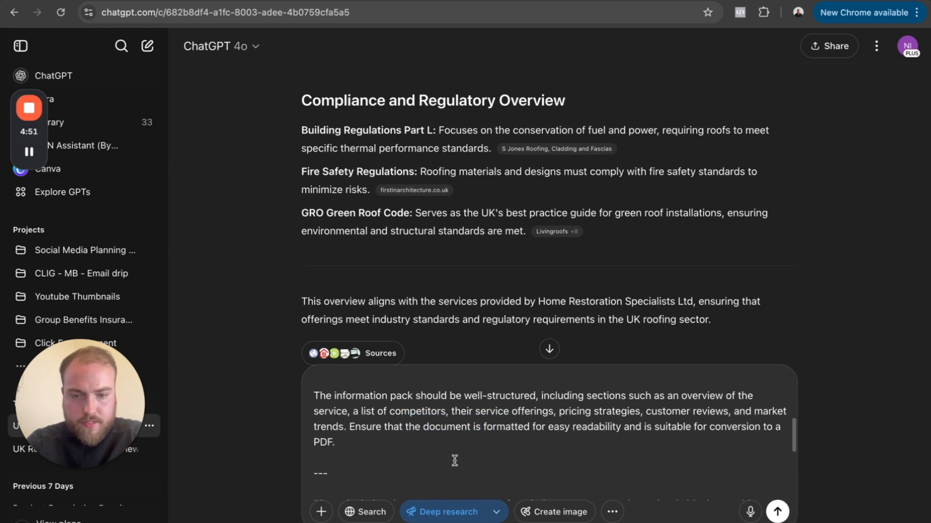
scroll(454, 460, down, 3)
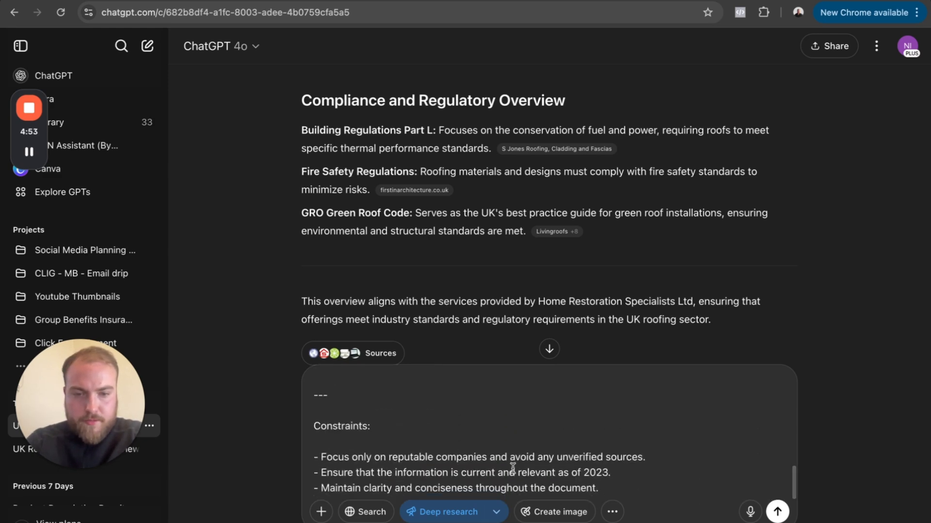
click(777, 512)
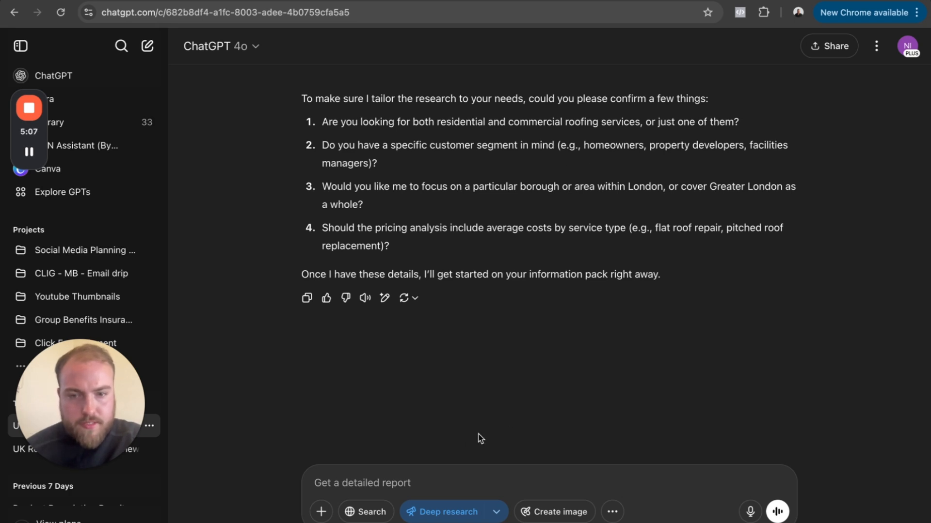
- Answer ChatGPT's first clarifying question with "1. yes we are looking for both residential and commercial"
text(1. yes we are loo)
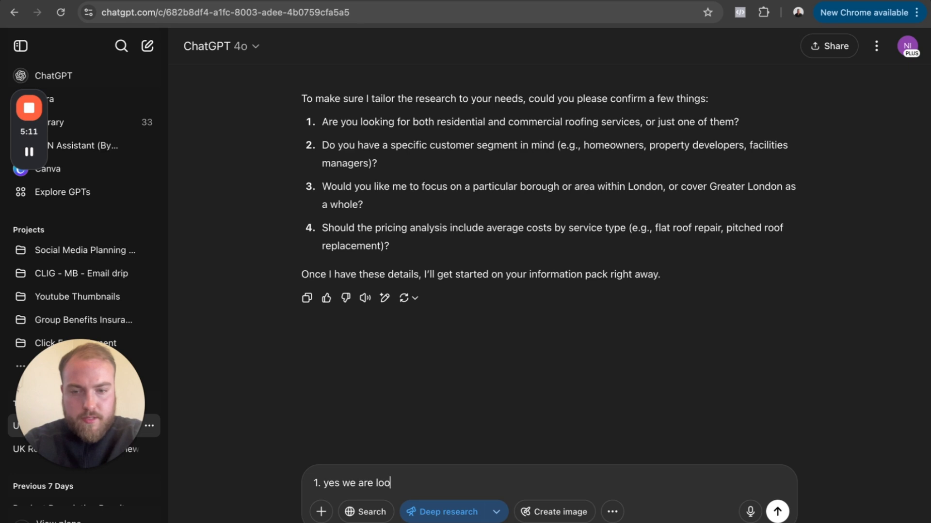
text(king for both res)
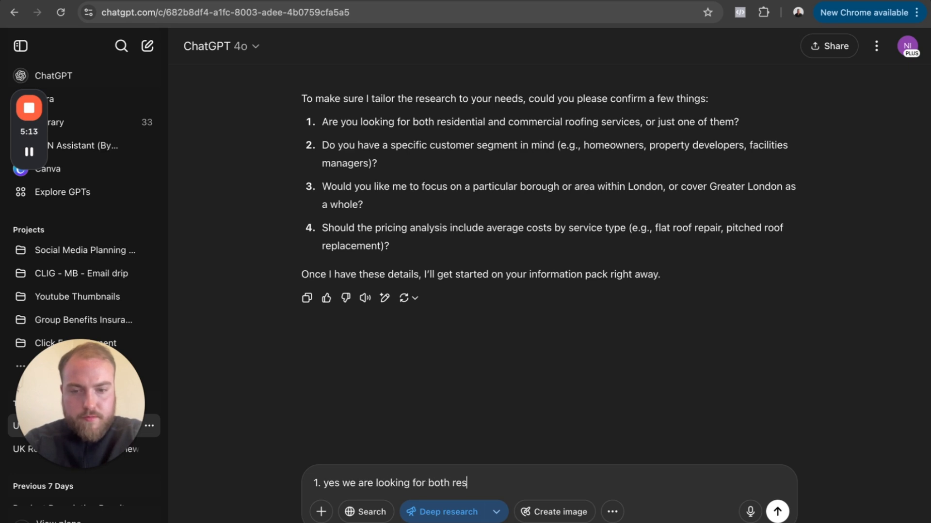
text(idential and commercial)
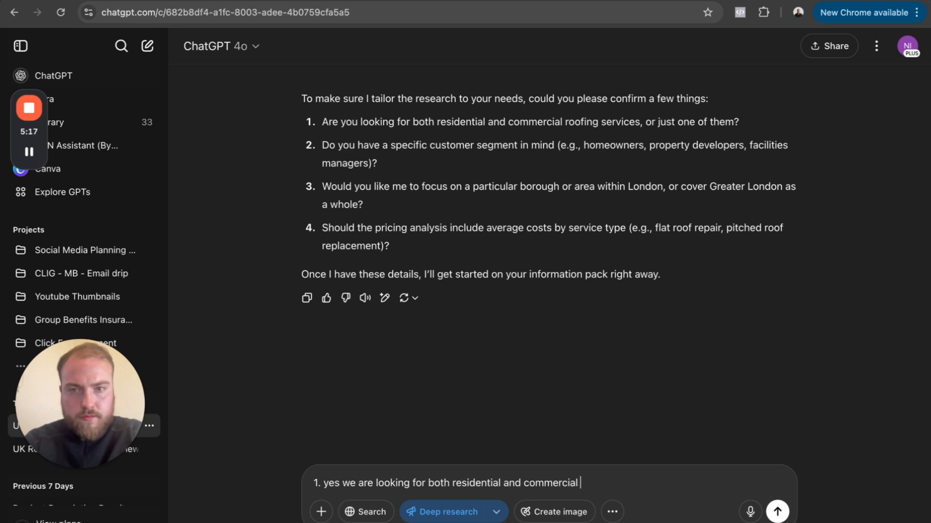
- Answer the customer-segment question on a new line of the message with "2. we are looking for home owners , mid 40's family"
key(shift+Return)
text(2. we are look)
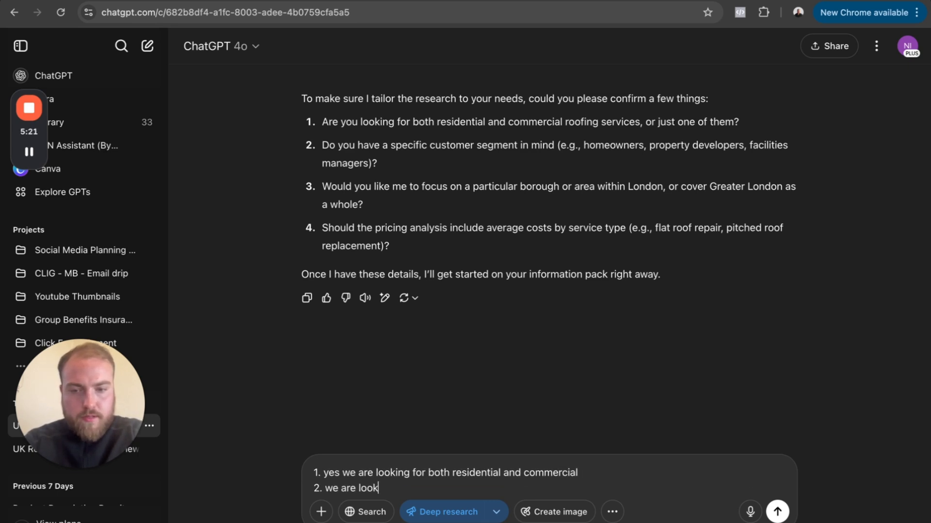
text(ing for home owners , mid 40;s)
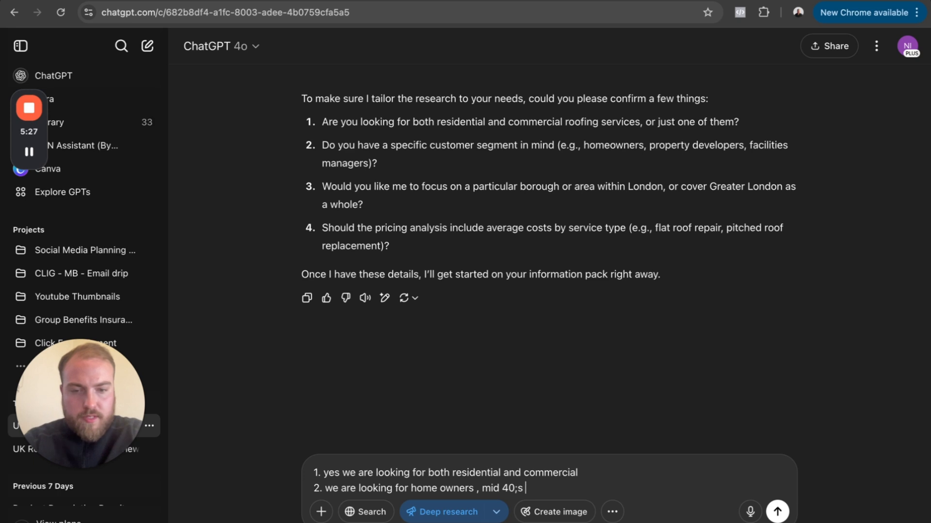
text( fam)
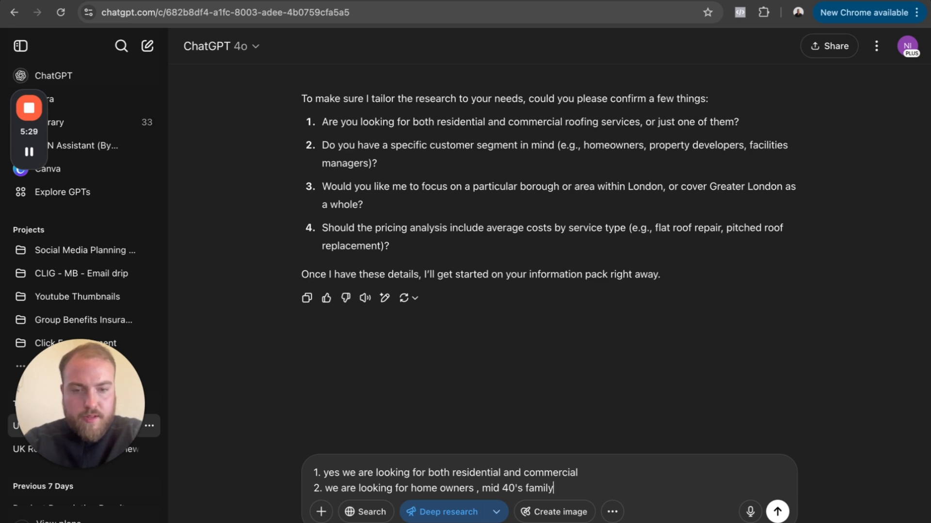
text(ily)
- Add the answers "3. greater london" and "4. no" on their own lines and submit the reply to start the deep research
key(shift+Return)
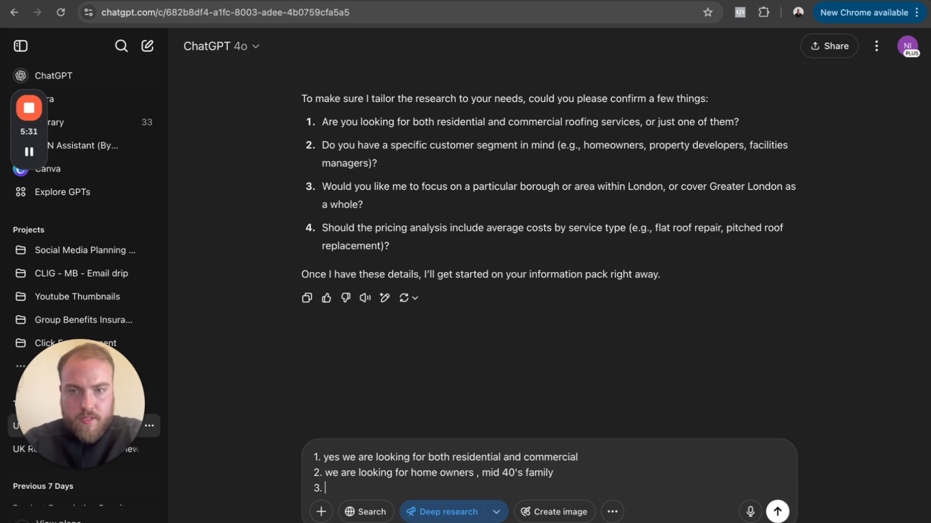
text(3. )
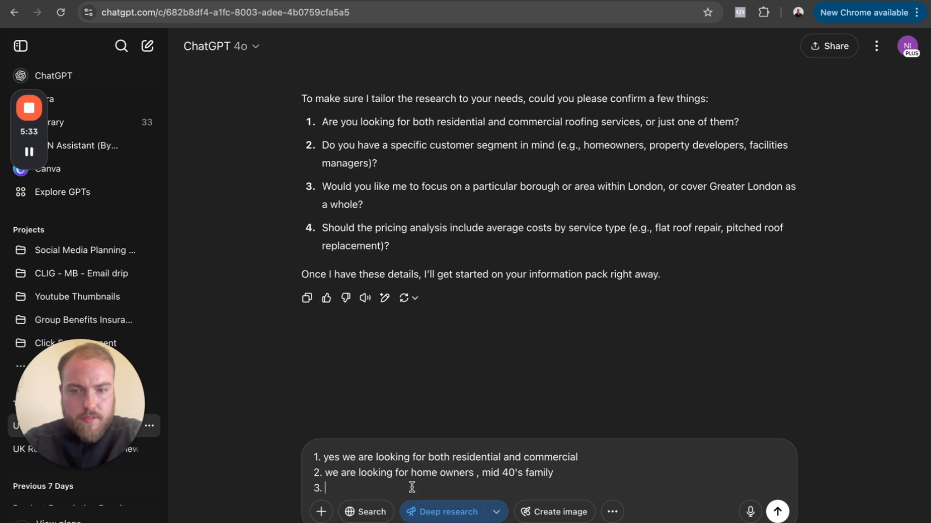
text(greater london)
key(shift+Return)
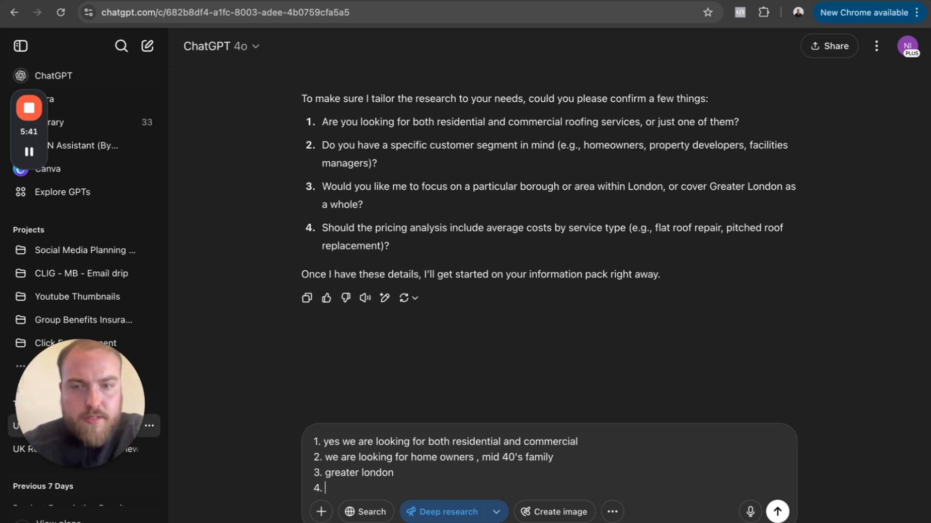
key(Return)
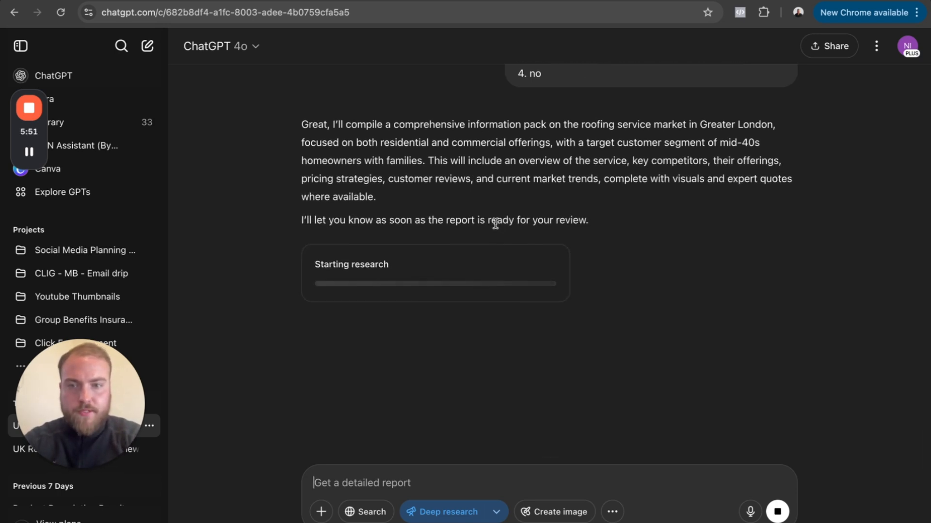
- Return to the Notion page and collapse the expanded "Prompt 2 (Free Dough)" text
scroll(496, 223, down, 2)
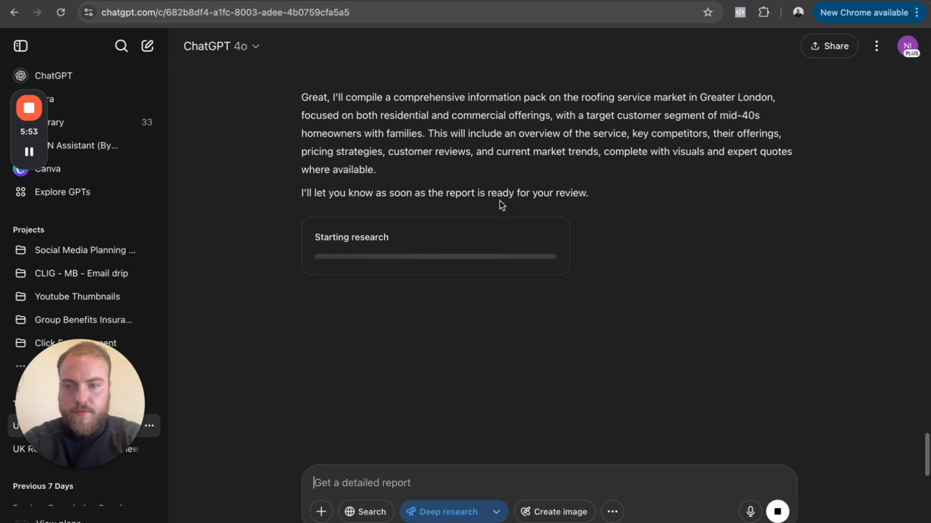
scroll(501, 205, down, 1)
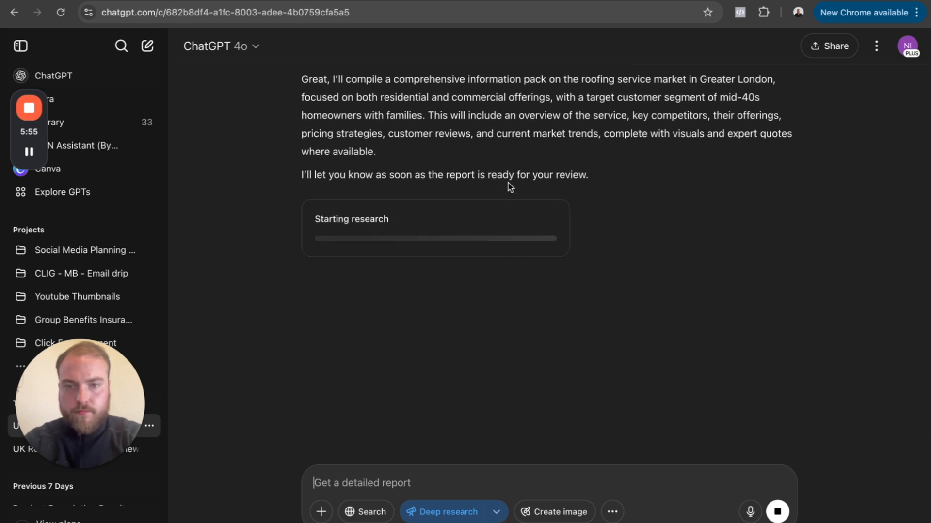
scroll(508, 182, up, 1)
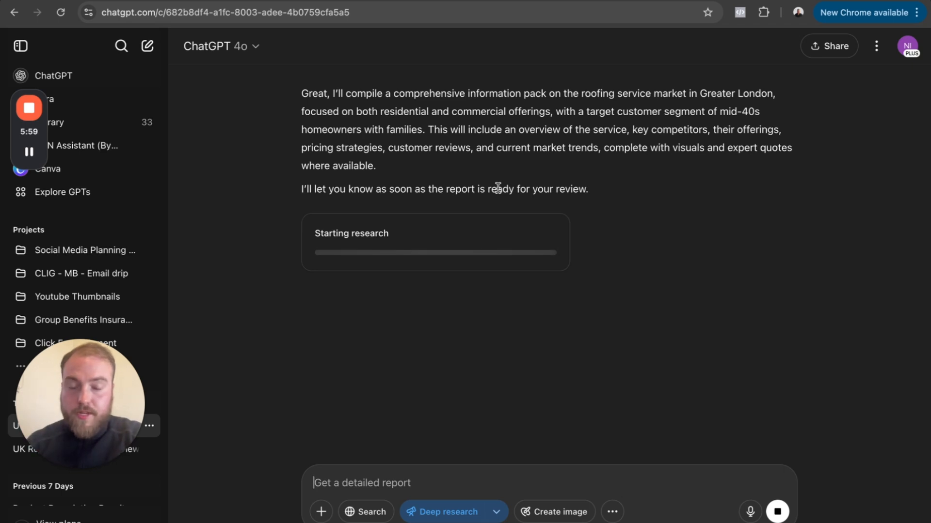
click(431, 5)
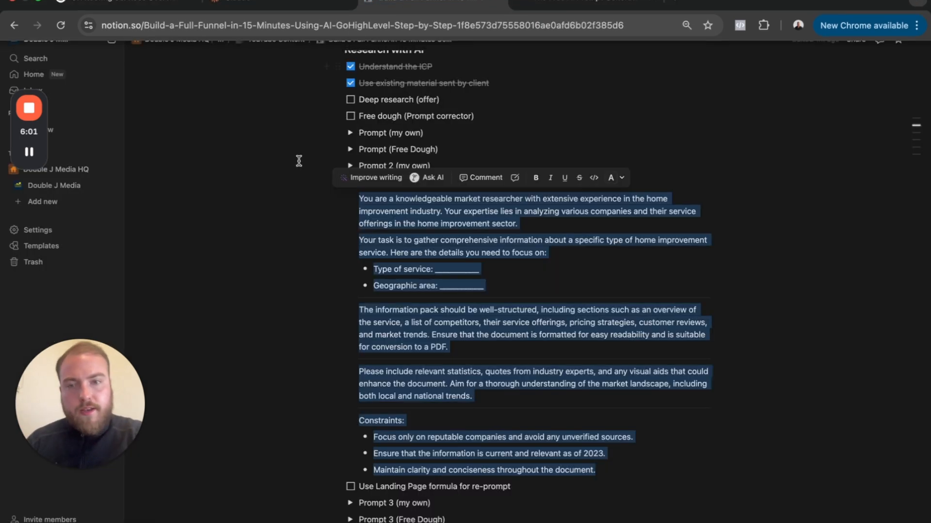
click(290, 187)
click(349, 182)
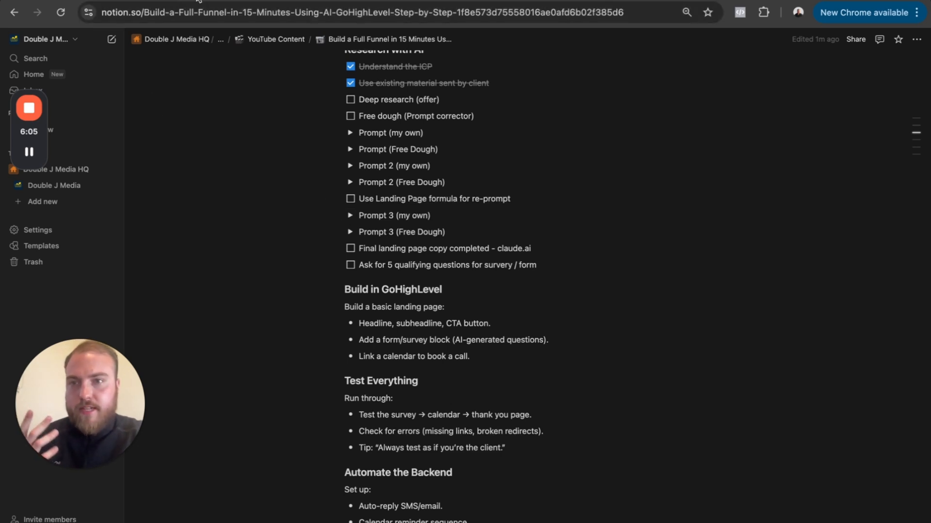
- Check the progress of the roofing deep research in ChatGPT and bring up Claude's new chat page
click(156, 0)
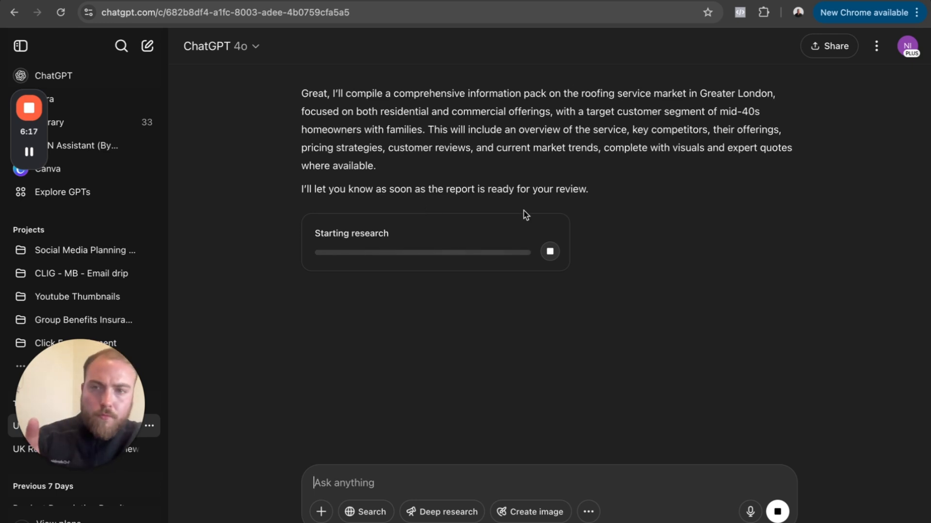
click(300, 1)
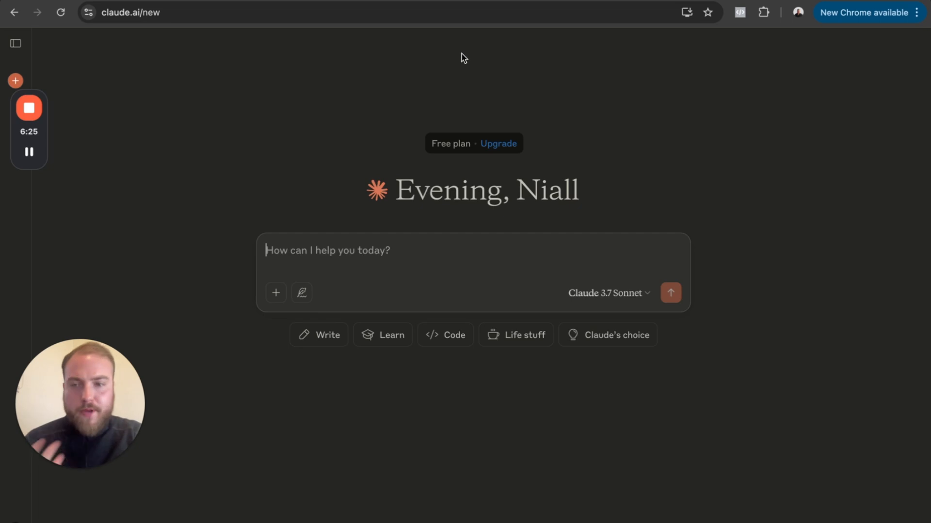
click(657, 1)
- Return to the Notion page, expand and read "Prompt 3 (my own)", and open the Google Drive link above the research checklist
click(591, 1)
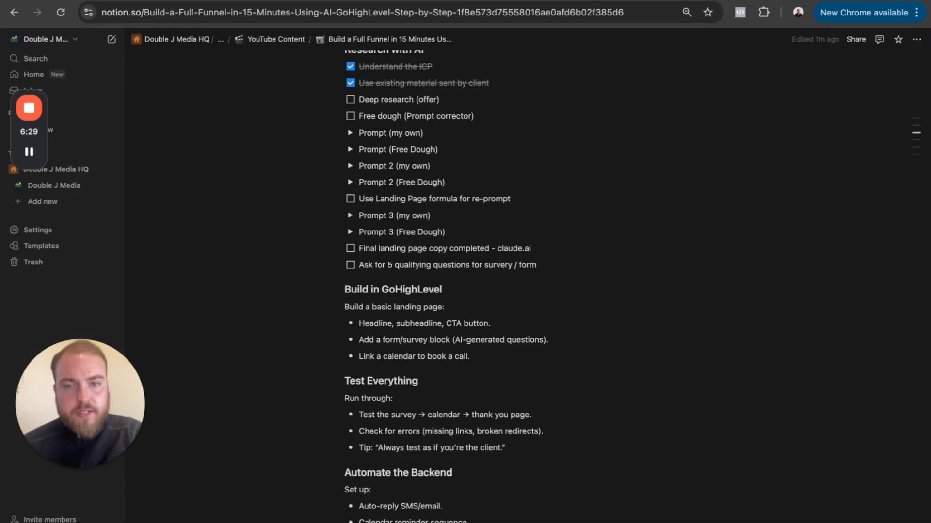
click(350, 216)
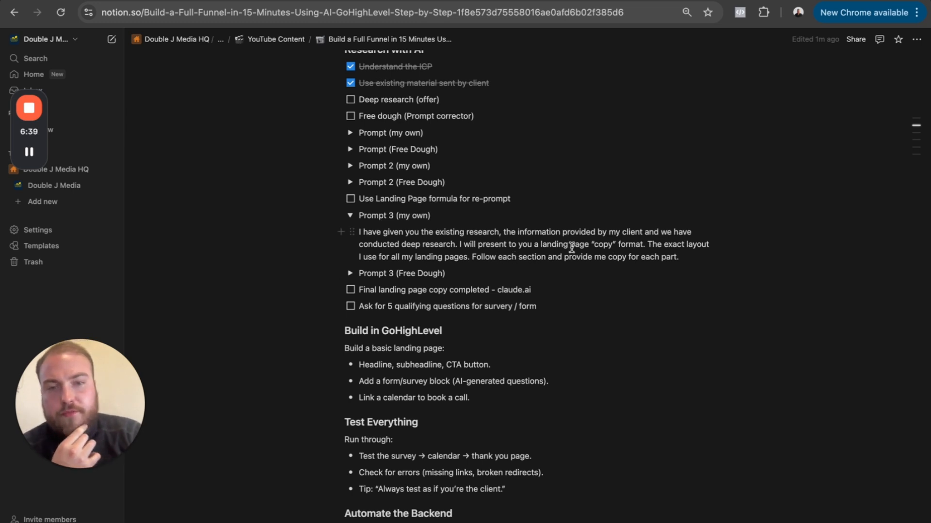
drag(575, 247, 609, 246)
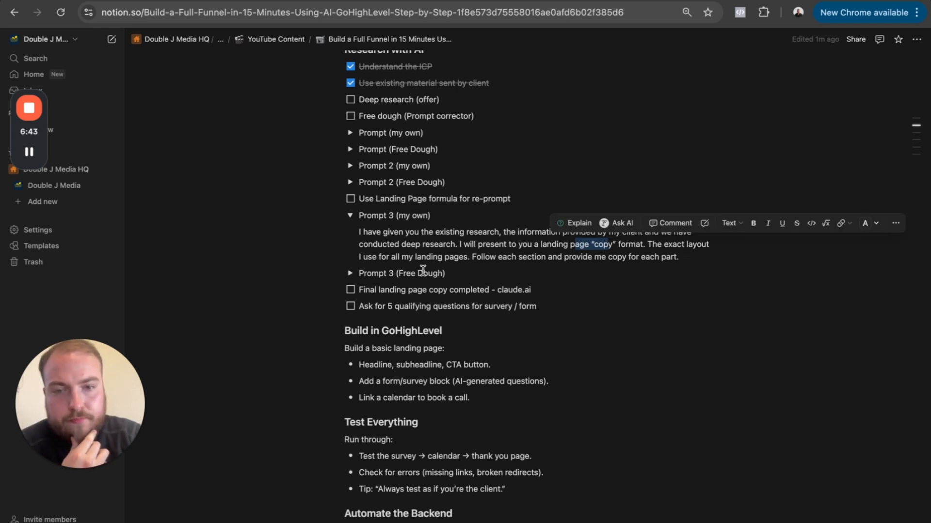
scroll(459, 244, up, 6)
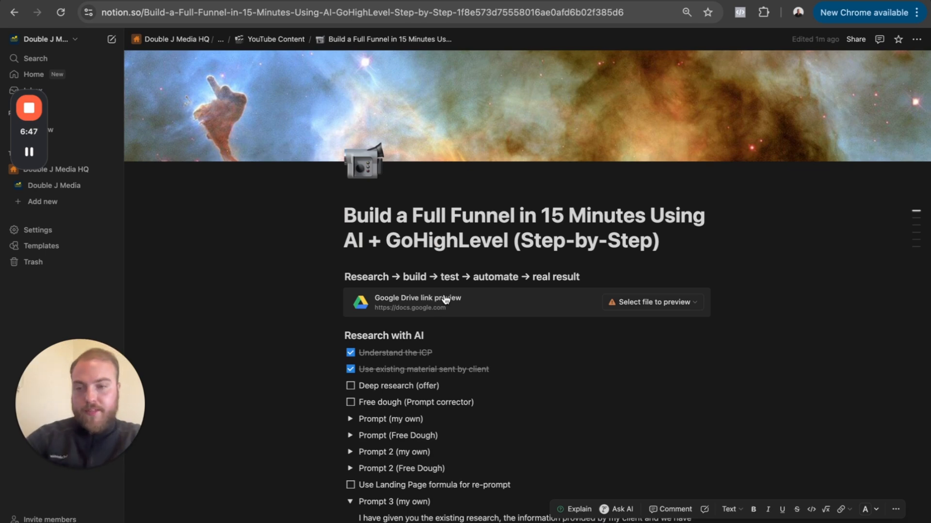
scroll(452, 363, down, 4)
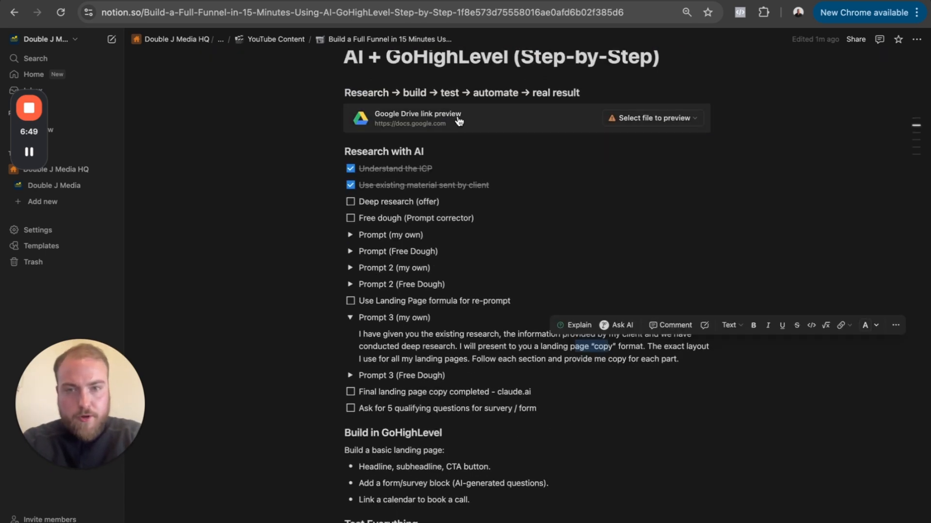
click(458, 121)
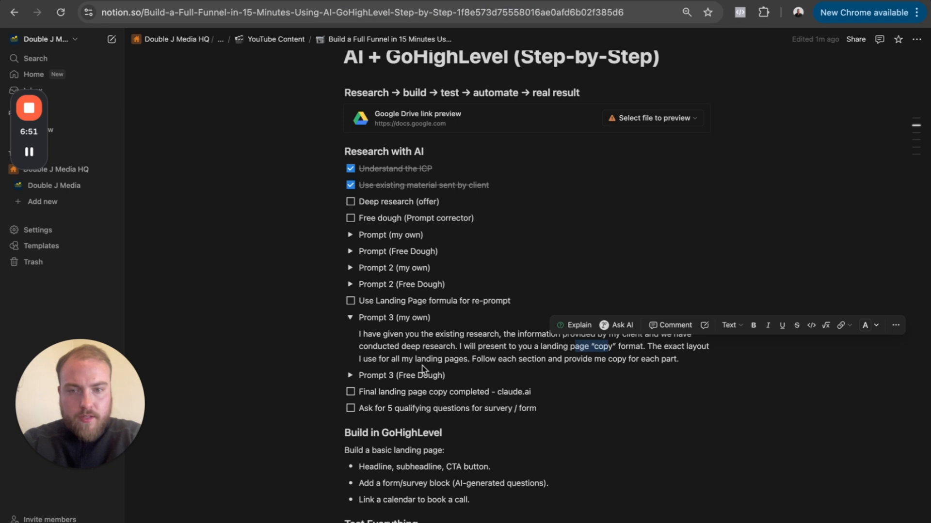
- Collapse "Prompt 3 (my own)", expand "Prompt 3 (Free Dough)" and copy its full text
click(349, 317)
click(350, 334)
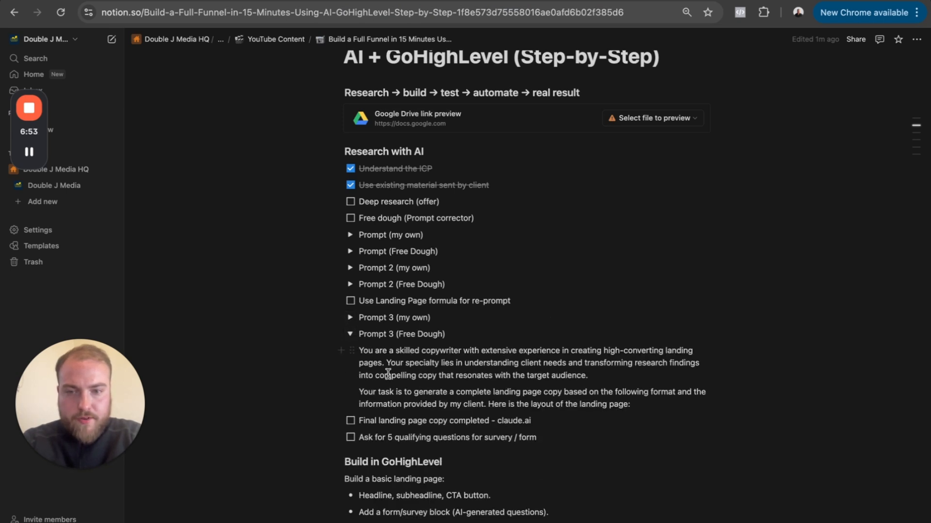
scroll(401, 371, down, 2)
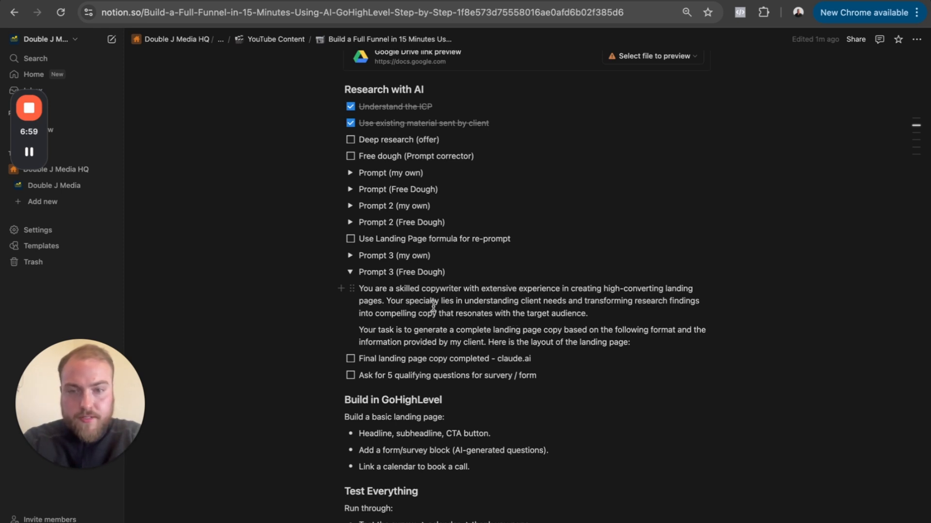
click(638, 342)
drag(638, 342, 358, 291)
key(super+c)
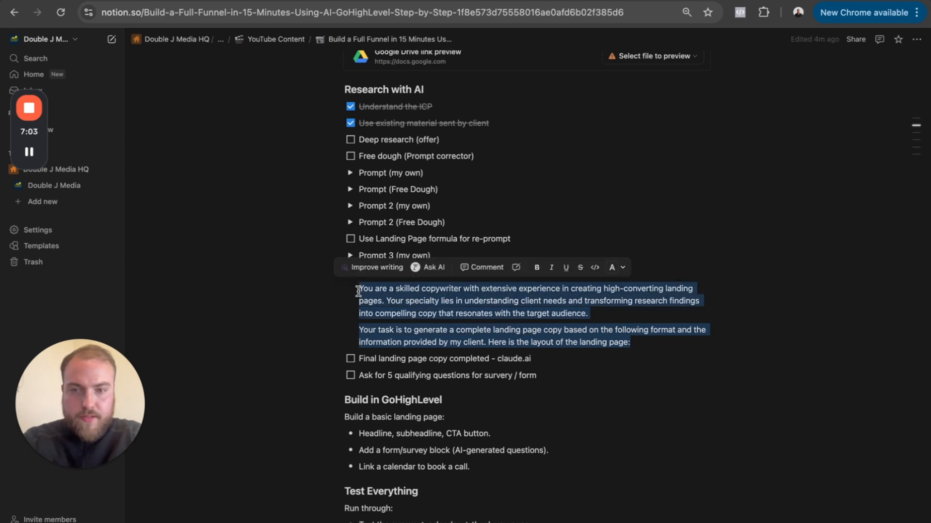
- Switch to Claude and paste the copywriter prompt into a new chat, leaving a blank line beneath it
click(368, 1)
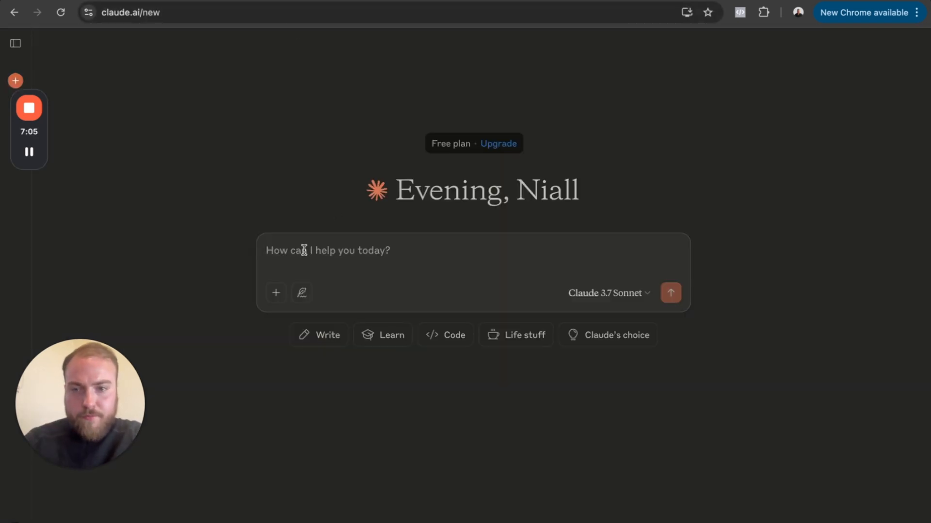
key(super+v)
key(shift+Return)
key(shift+Return)
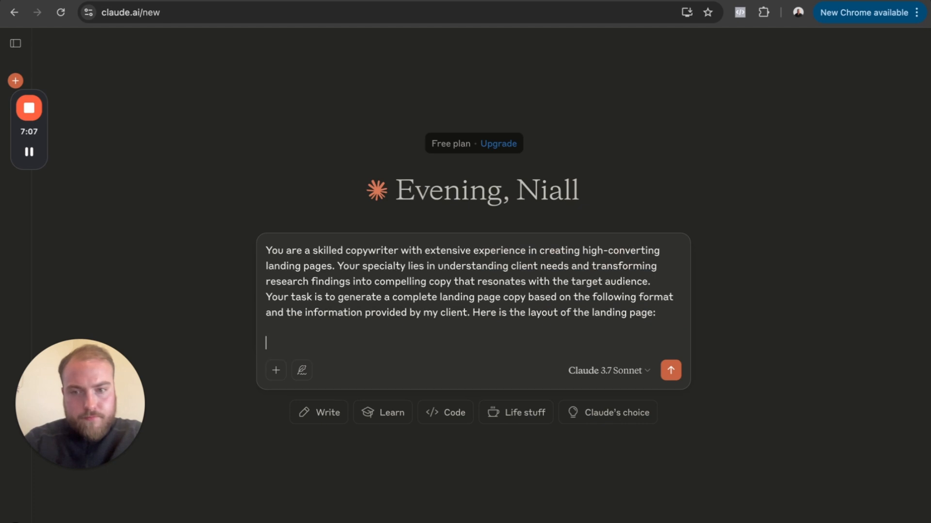
- Switch to the "LANDING PAGE FORMULA STRUCTURE" Google Doc and copy its entire content, from the title heading through FAQ Three
click(387, 1)
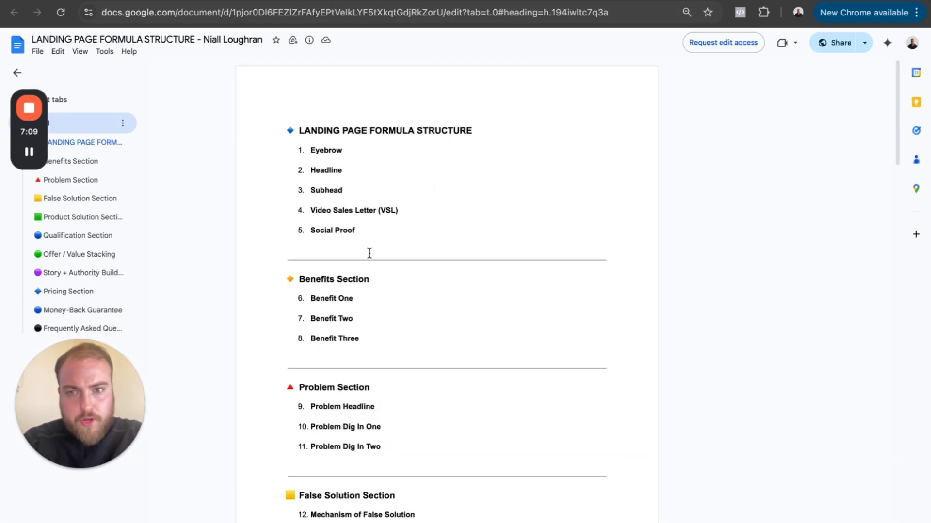
click(289, 12)
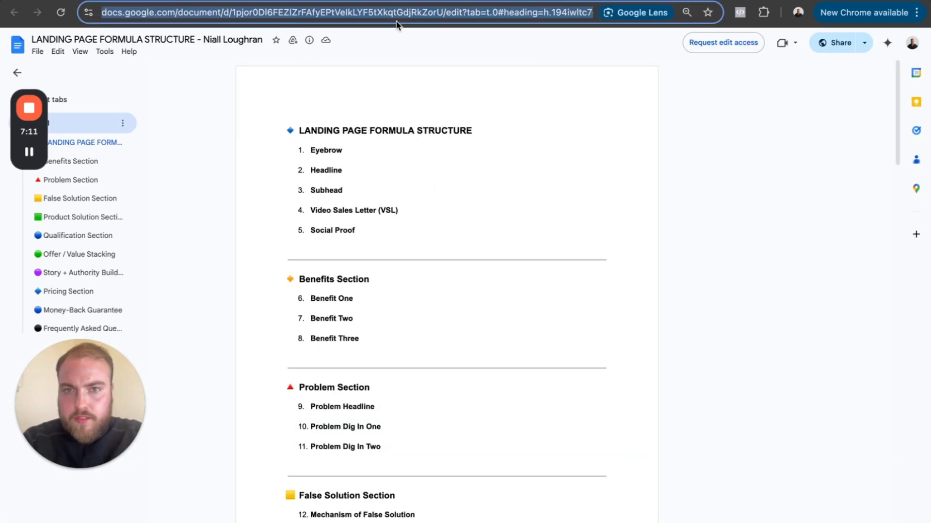
click(294, 135)
drag(289, 130, 412, 521)
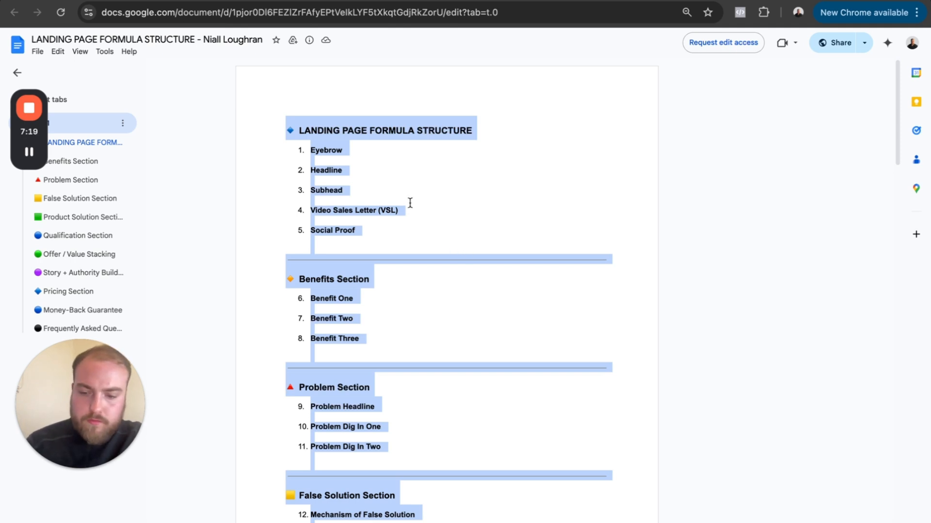
scroll(418, 271, down, 20)
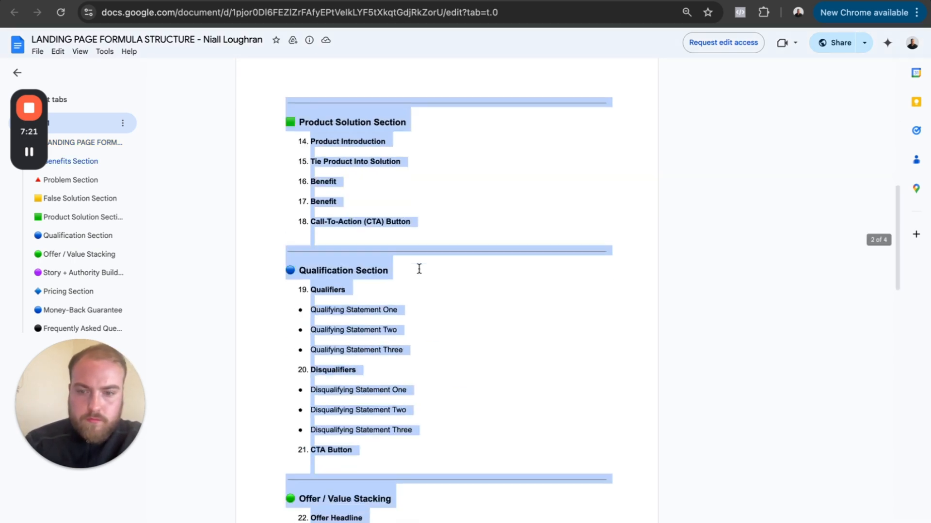
scroll(419, 274, down, 5)
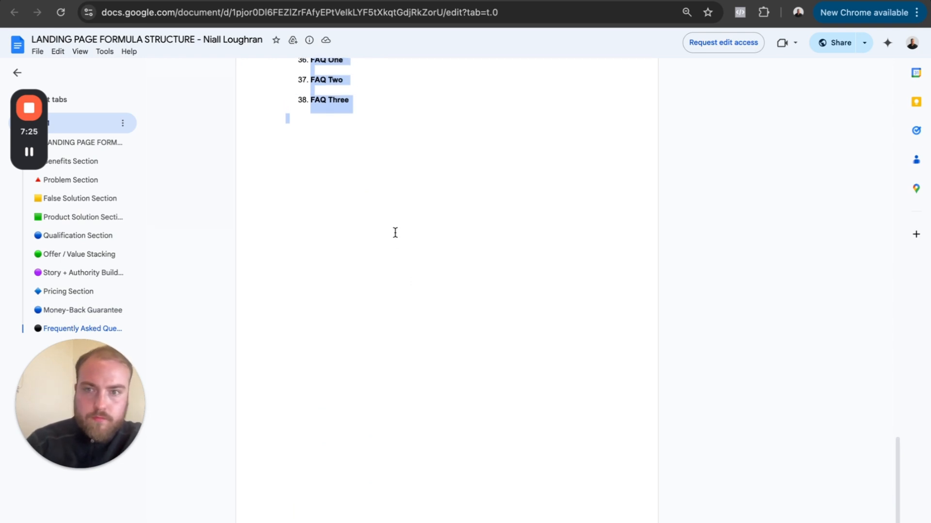
- Return to Claude and paste the landing page formula structure below the copywriter prompt
click(253, 1)
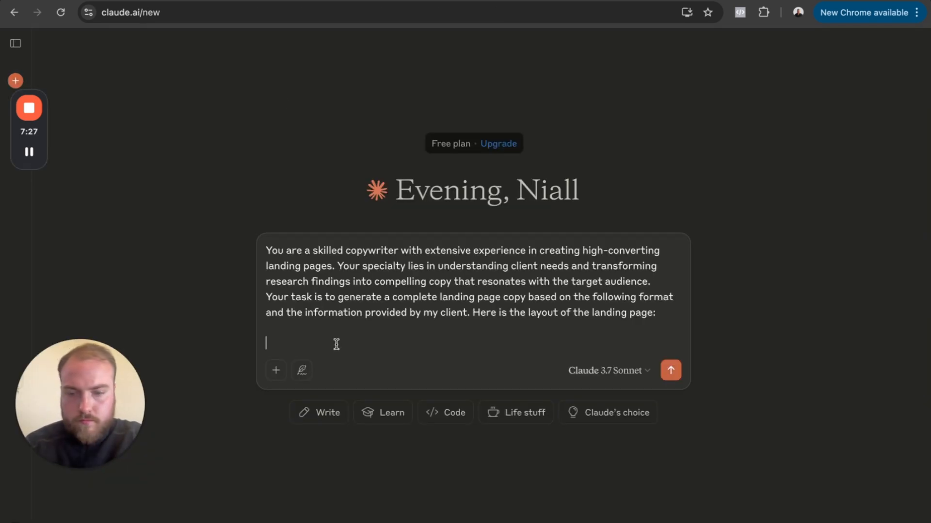
key(super+v)
scroll(399, 314, up, 10)
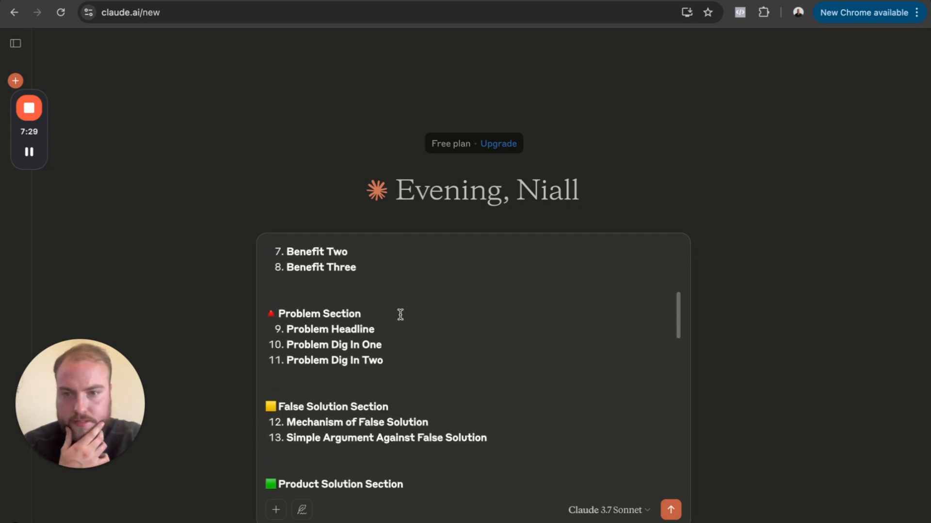
- Switch to ChatGPT and look back through the Greater London roofing market report, from its source list up to its title
scroll(400, 314, up, 5)
click(310, 1)
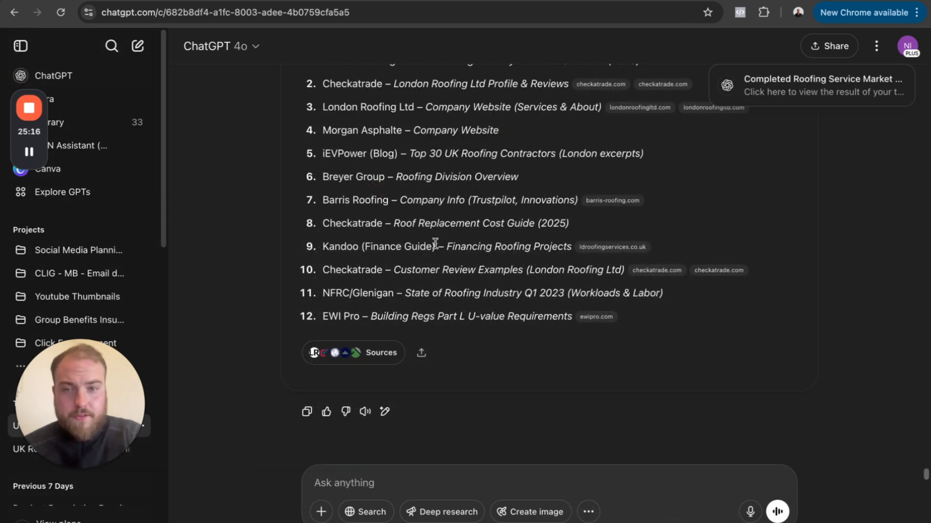
scroll(489, 212, up, 5)
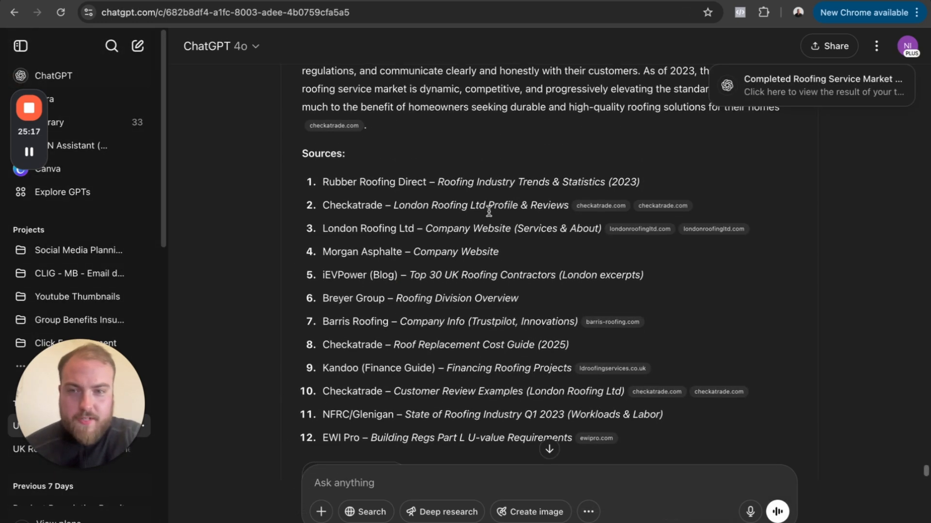
scroll(489, 211, up, 4)
scroll(489, 212, up, 7)
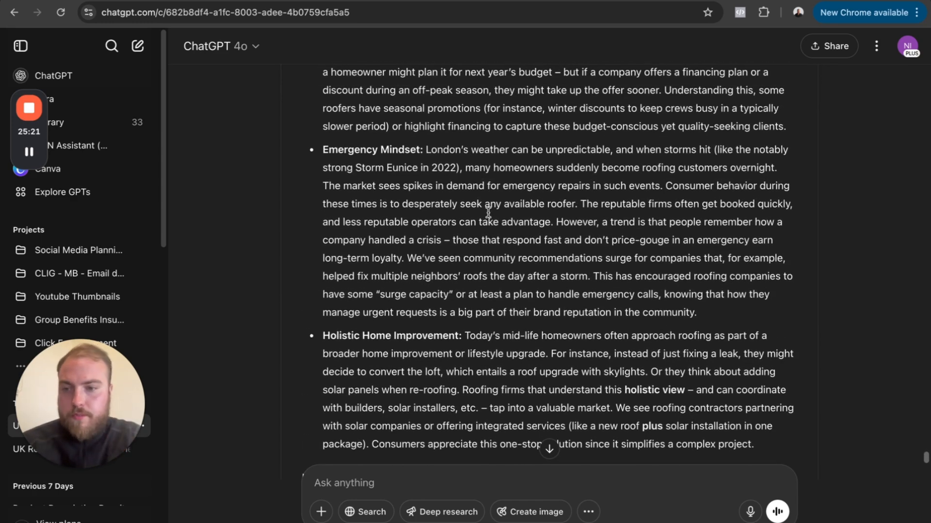
scroll(488, 212, up, 8)
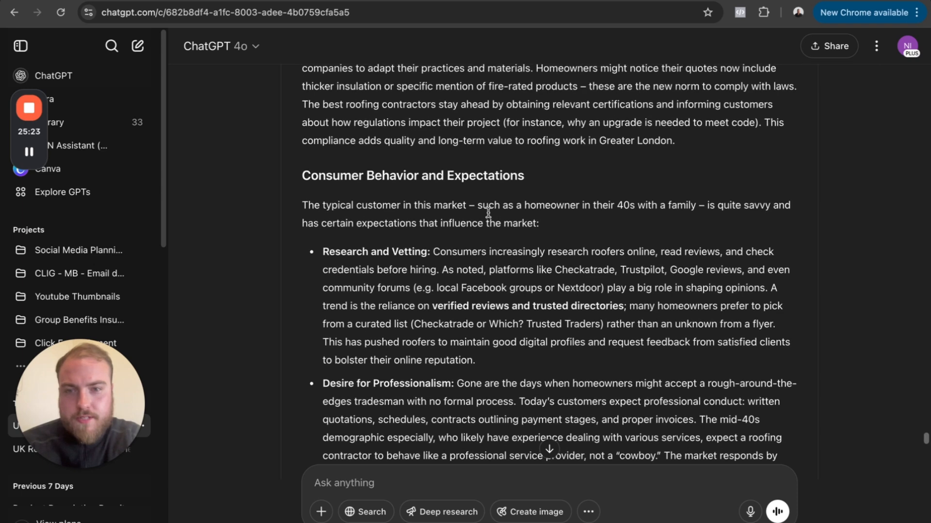
scroll(488, 212, up, 1)
scroll(506, 213, up, 10)
scroll(506, 212, up, 5)
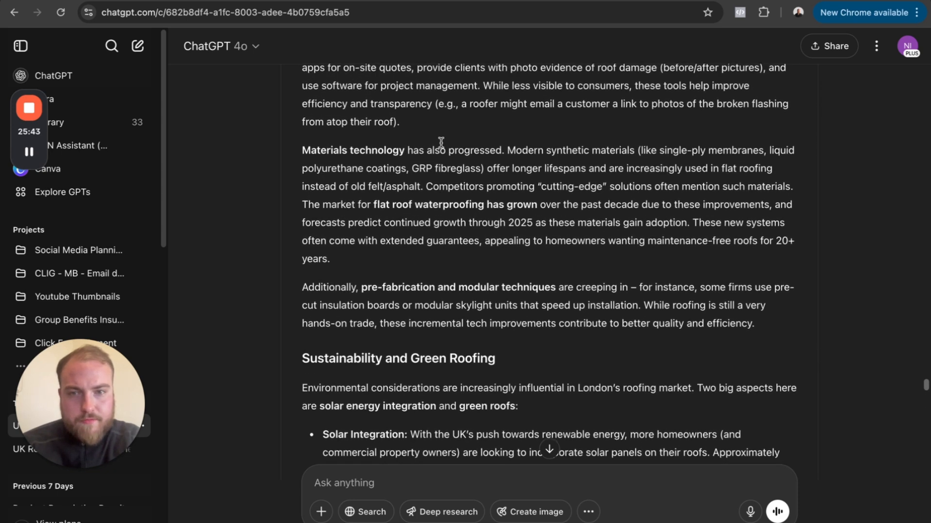
scroll(441, 142, up, 12)
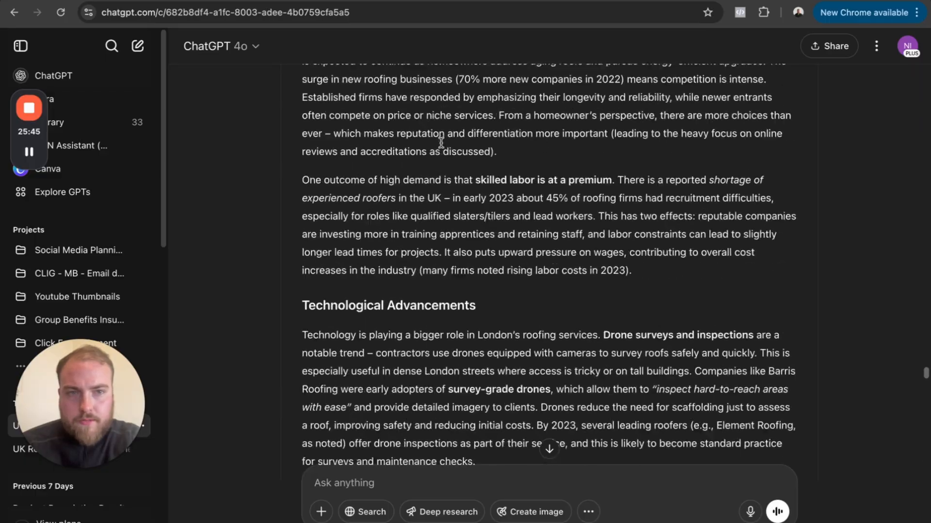
scroll(441, 142, up, 20)
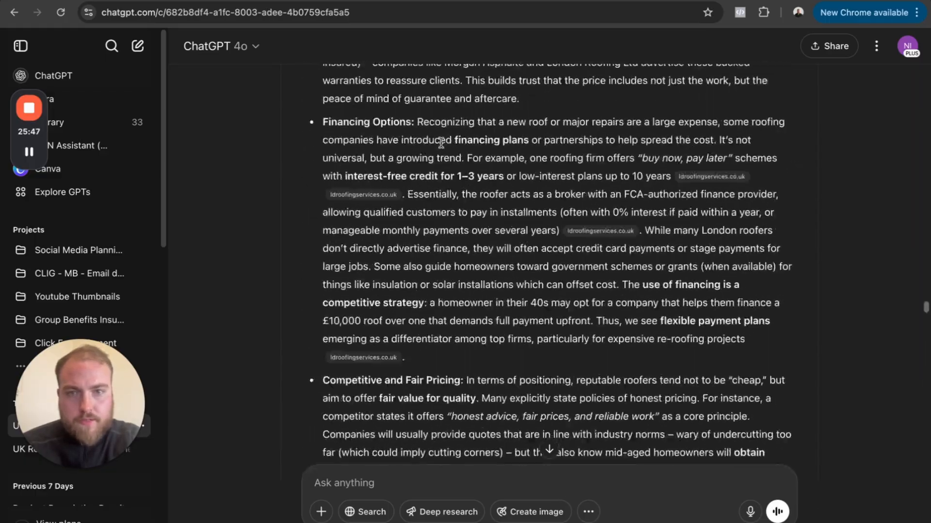
scroll(441, 142, up, 20)
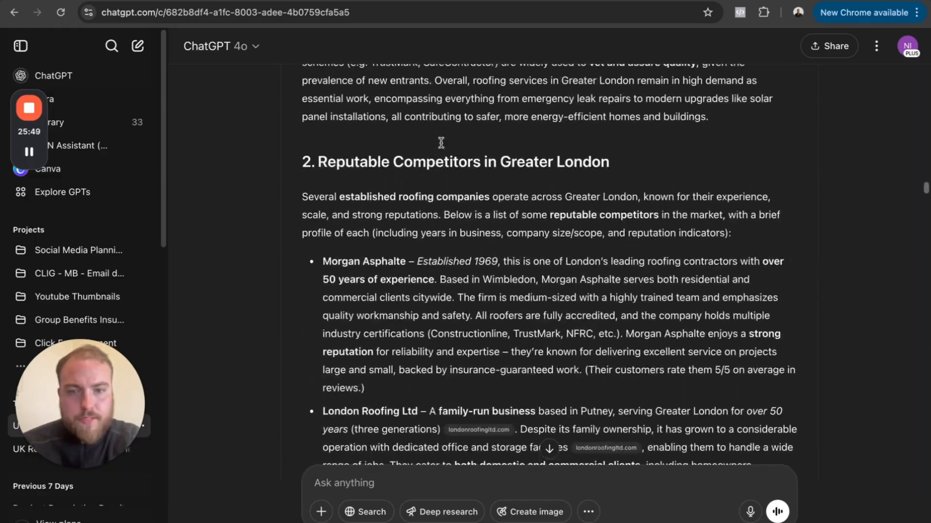
scroll(441, 142, up, 9)
scroll(441, 143, down, 3)
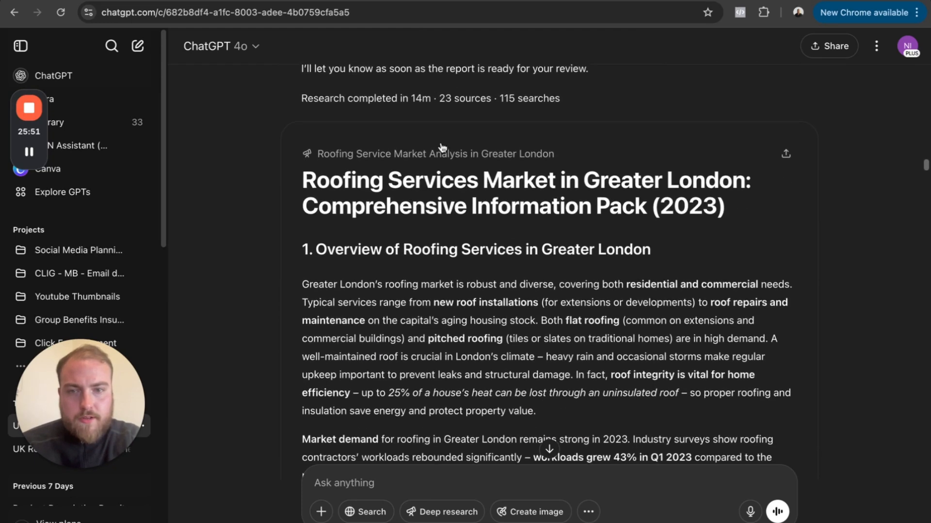
- Send ChatGPT the message "please allow me to save this into a pdf document, can you provide me with a downloadable link"
click(390, 485)
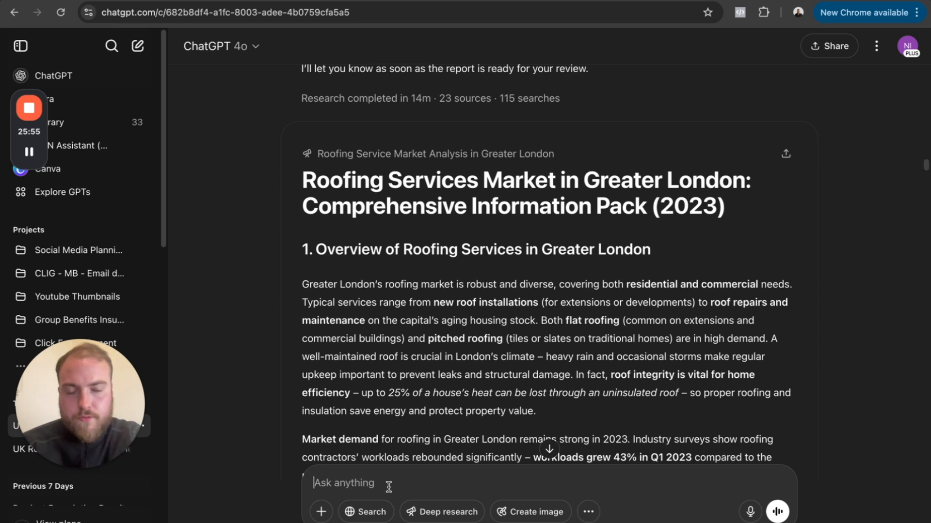
text(please allo)
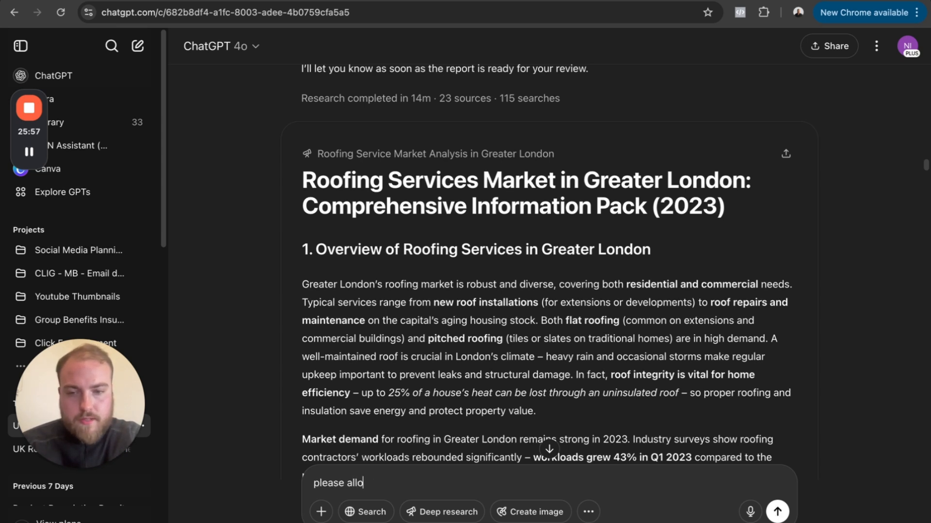
text( w)
key(BackSpace)
text(me to save this into a pdf do)
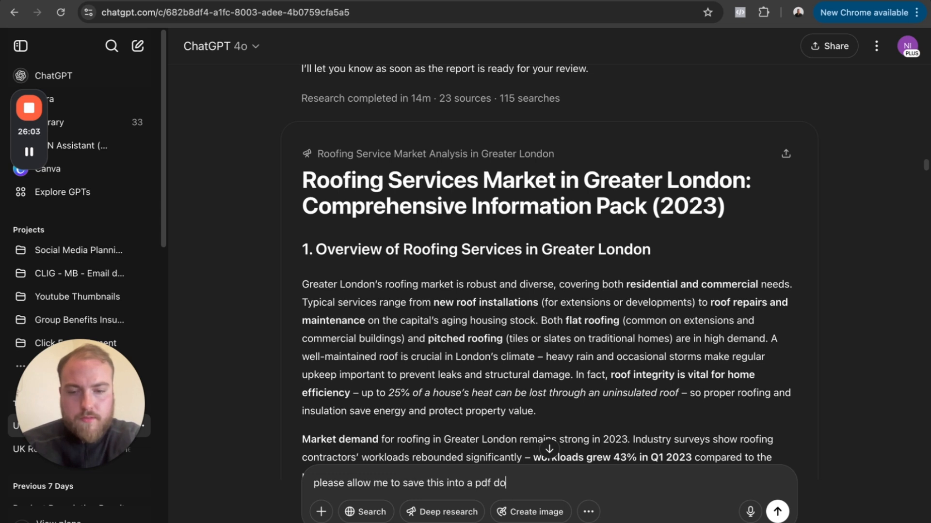
text(cument, can yo)
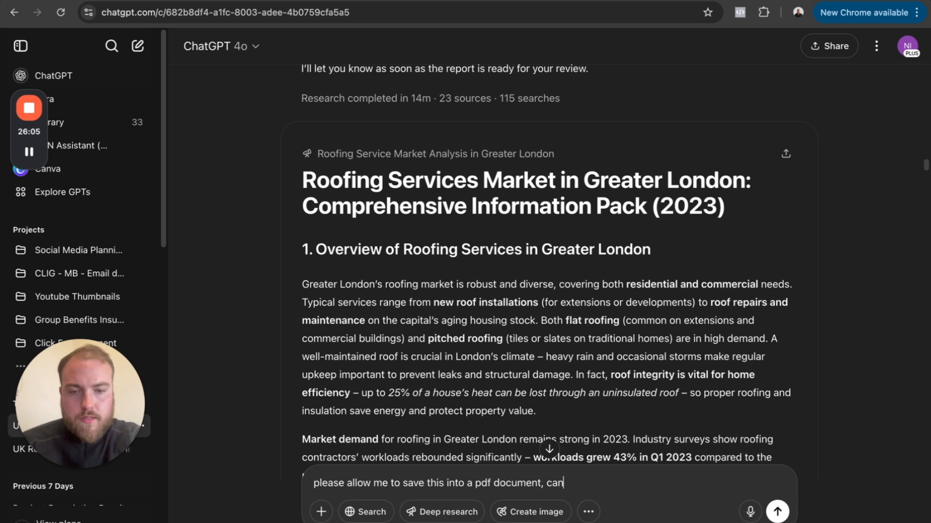
key(BackSpace)
key(BackSpace)
key(BackSpace)
text(you pr)
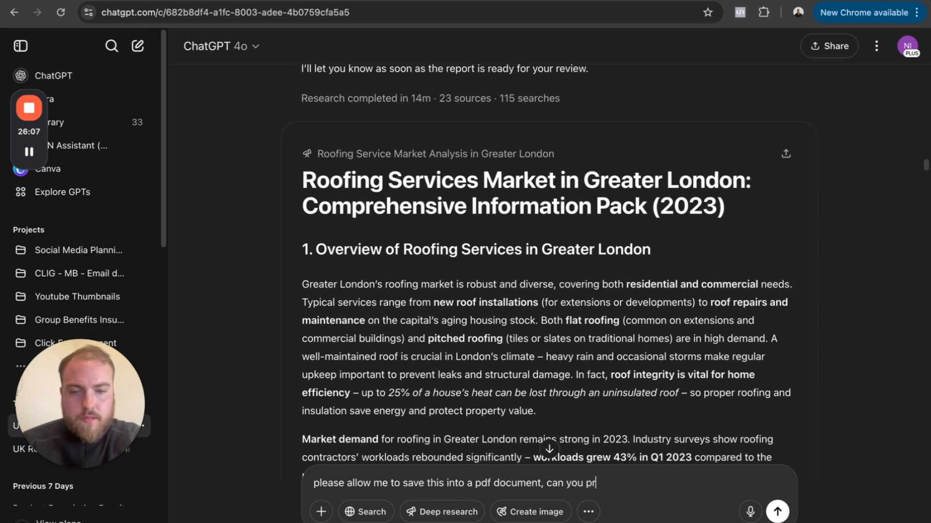
text(ovide me wi)
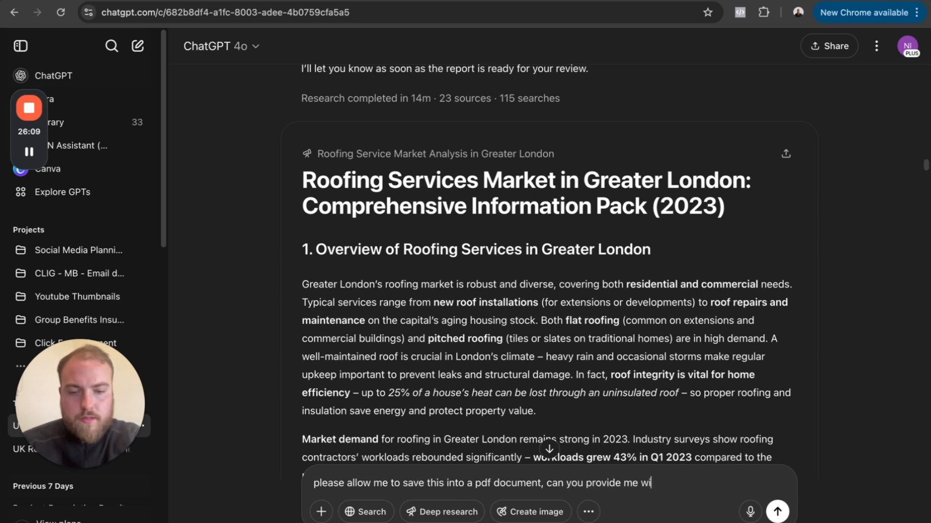
text(th a download)
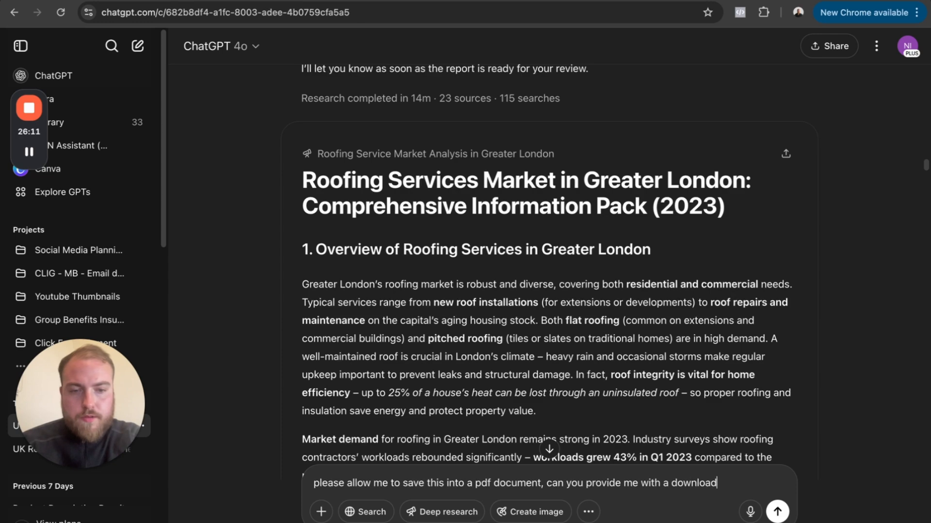
text(able link)
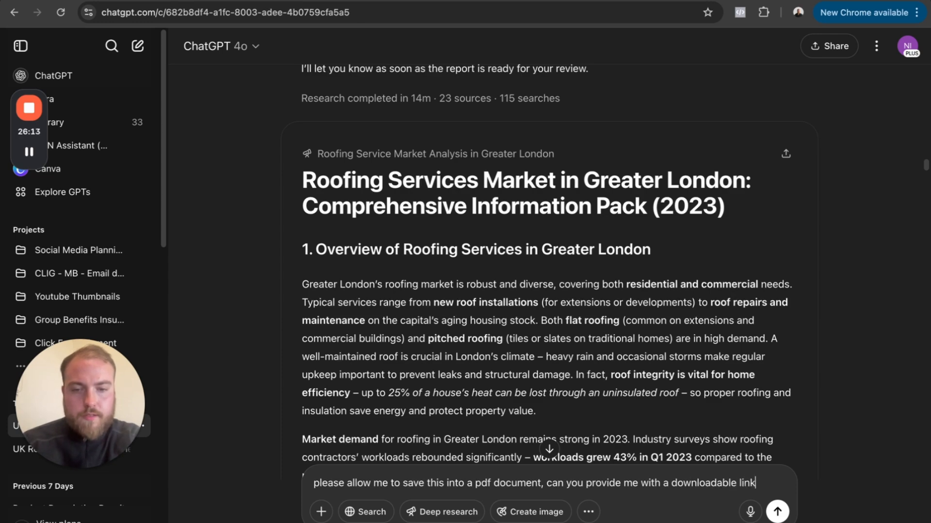
key(Return)
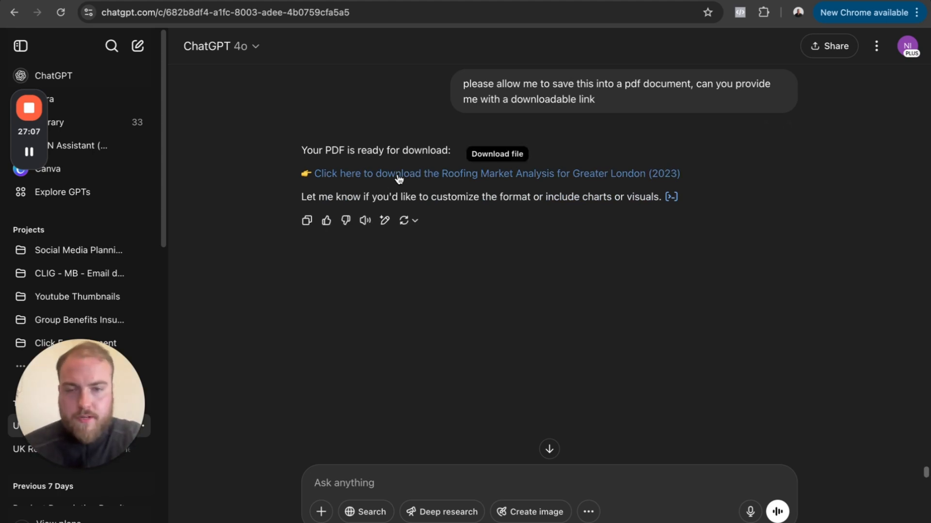
- Save Roofing_Market_Analysis_London_2023.pdf to the Downloads folder, then attach it to the drafted landing page prompt in Claude
click(561, 174)
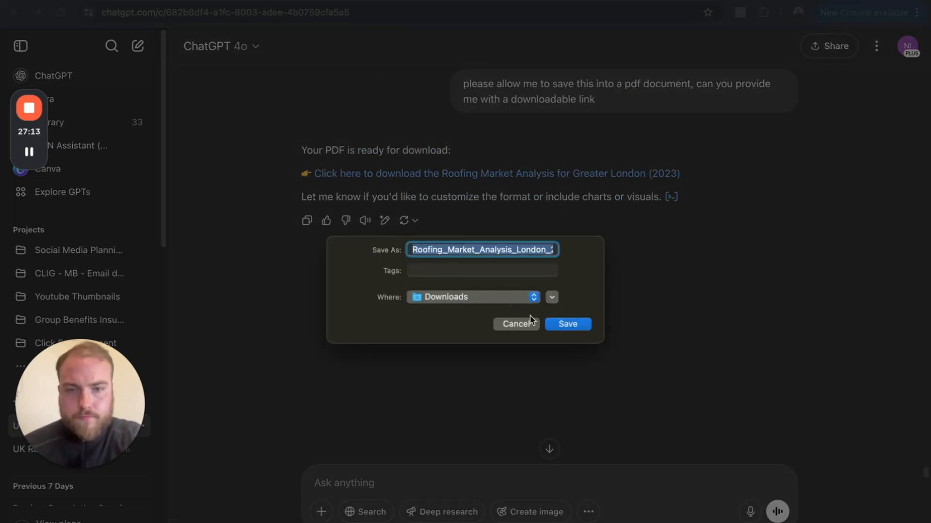
click(567, 324)
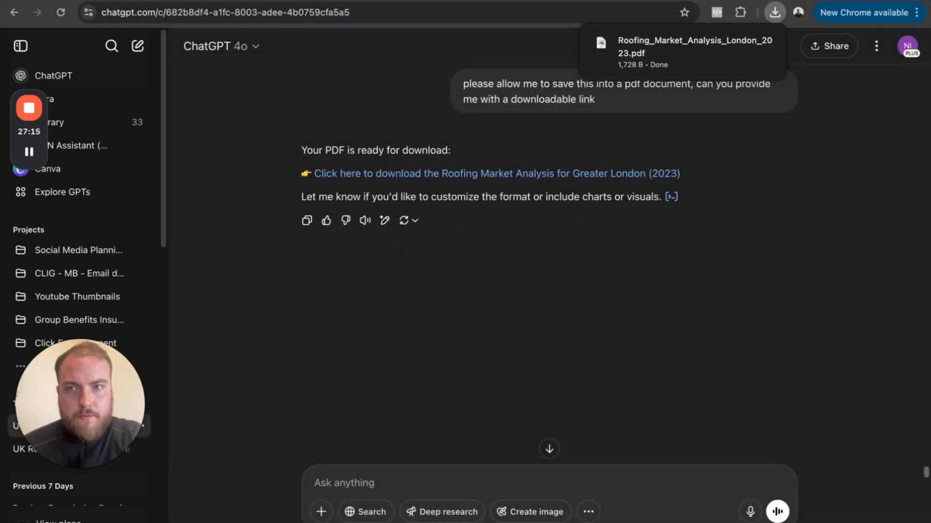
click(262, 1)
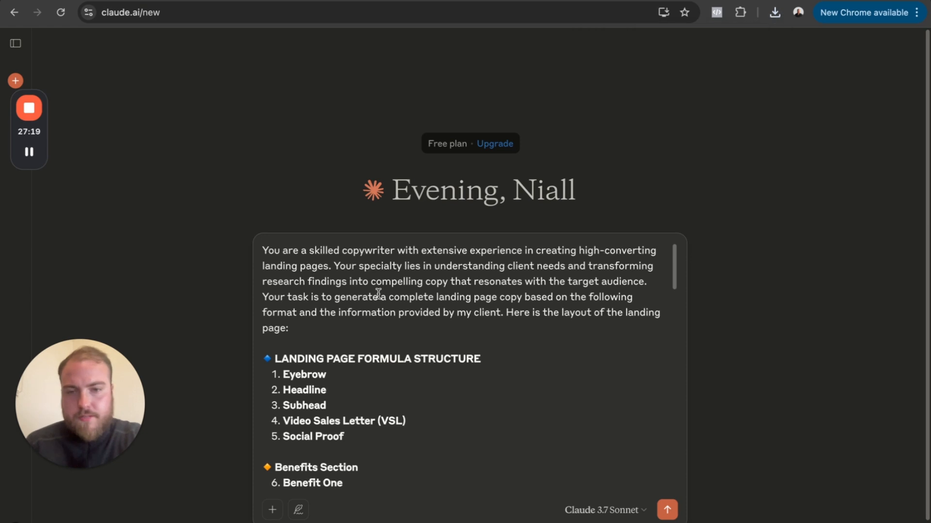
scroll(312, 462, down, 3)
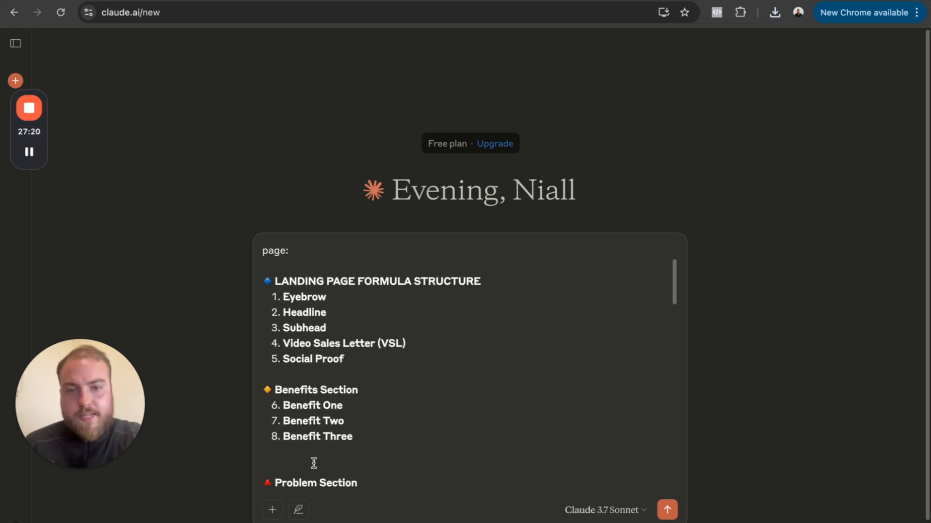
click(776, 13)
drag(688, 68, 504, 272)
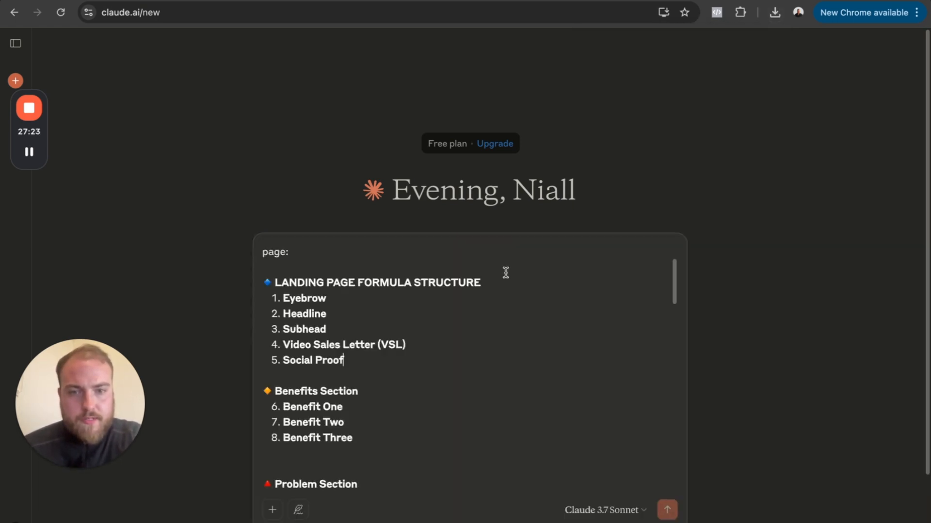
scroll(499, 368, down, 5)
scroll(499, 370, down, 10)
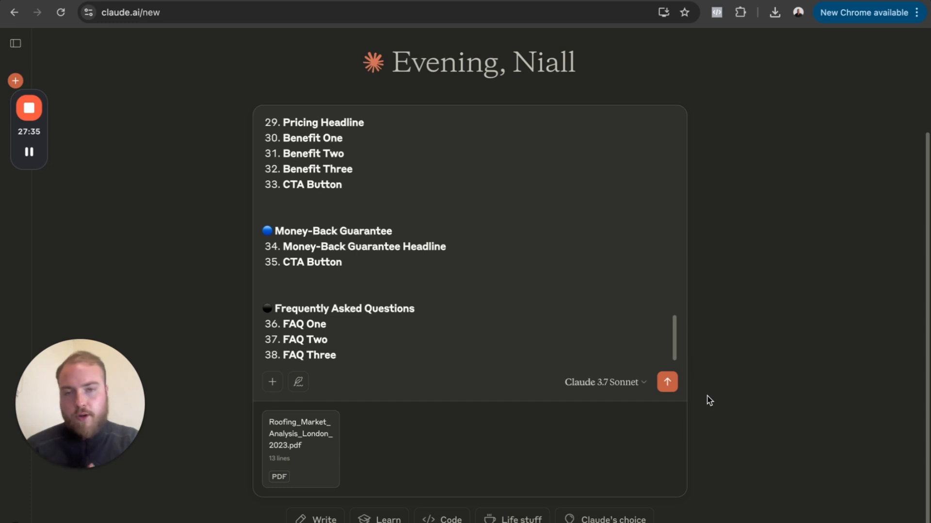
- Submit the prompt with the attached PDF to Claude and look through the landing page copy it generates
click(666, 382)
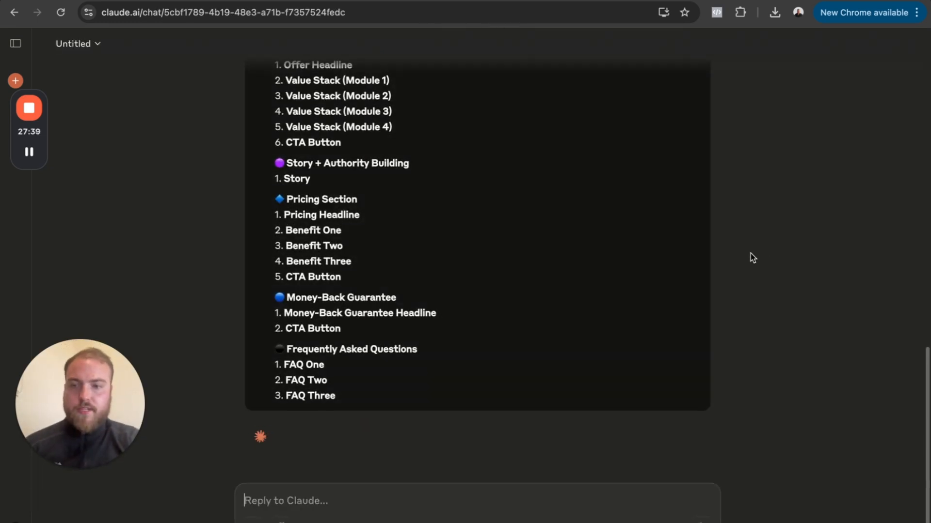
scroll(570, 231, up, 15)
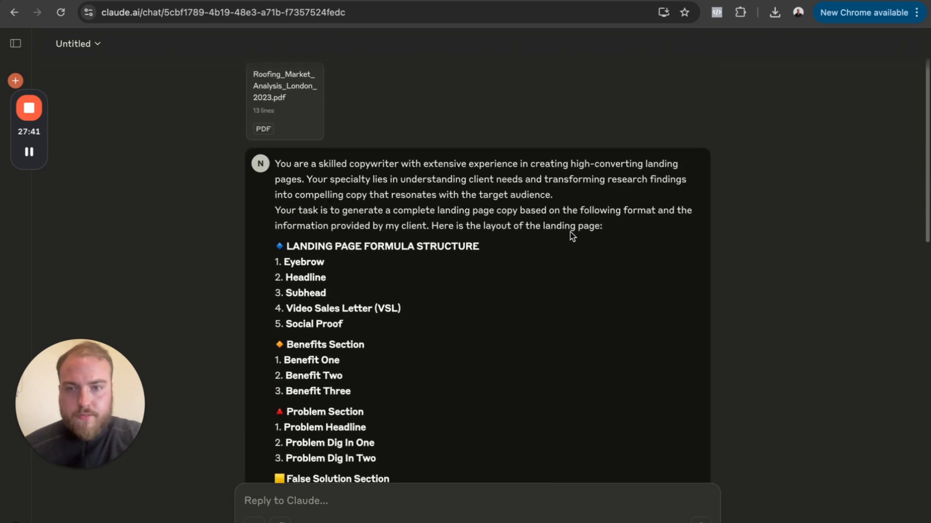
scroll(425, 206, down, 2)
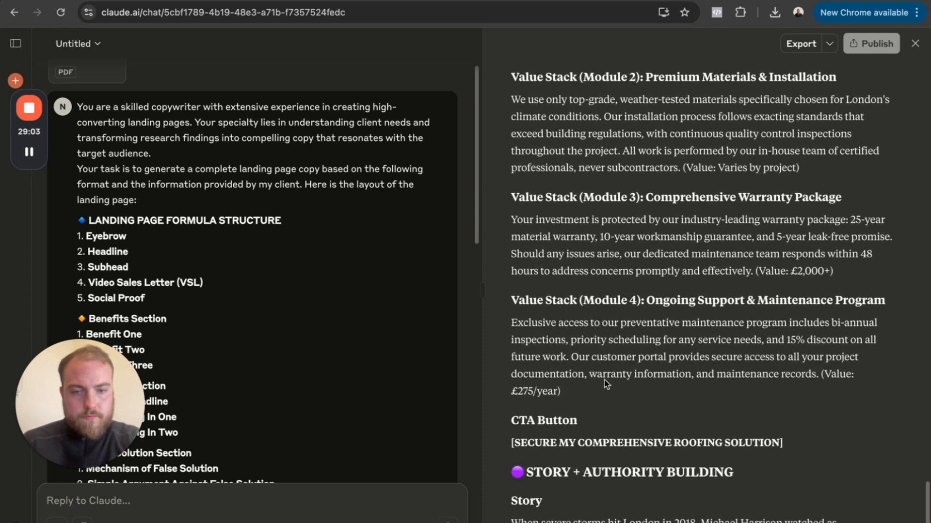
scroll(659, 278, up, 2)
scroll(659, 278, up, 15)
scroll(660, 276, up, 15)
scroll(660, 277, up, 5)
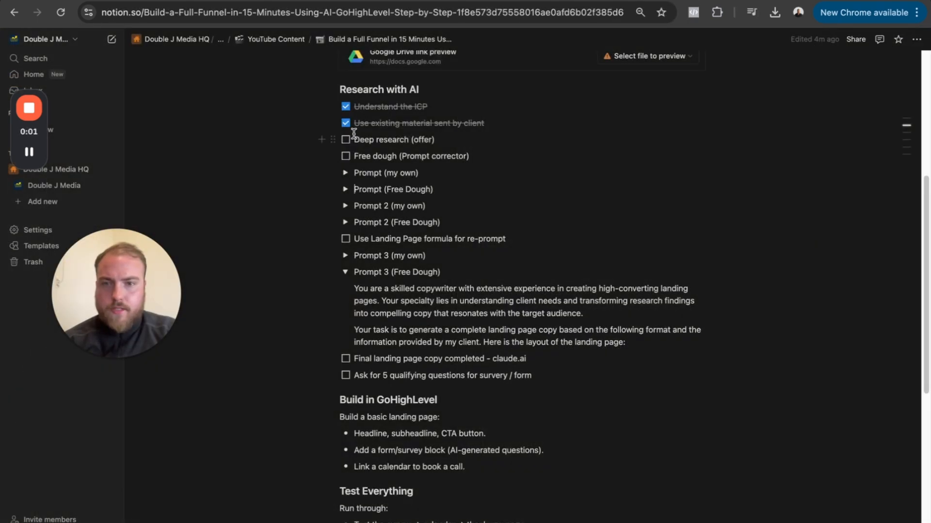
- In the Notion checklist, tick off "Deep research (offer)", "Free dough (Prompt corrector)" and "Use Landing Page formula for re-prompt"
click(346, 140)
click(345, 156)
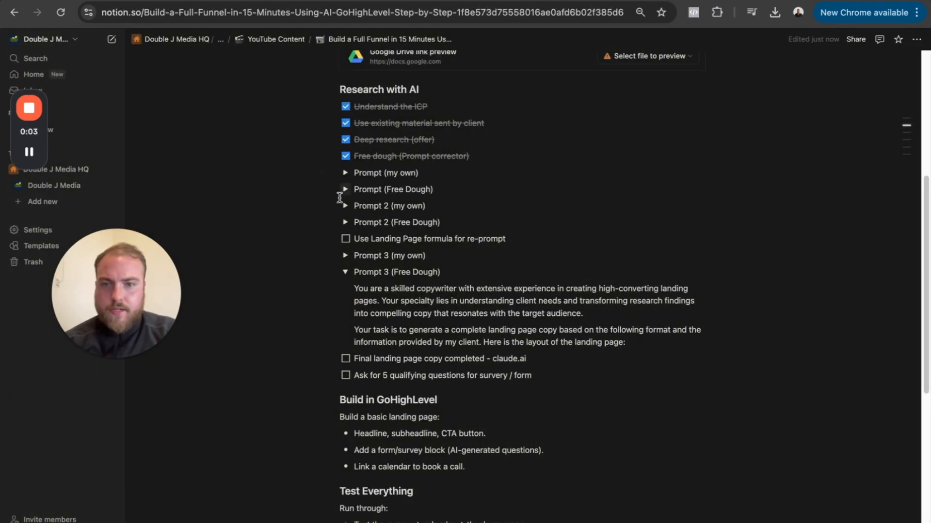
click(346, 240)
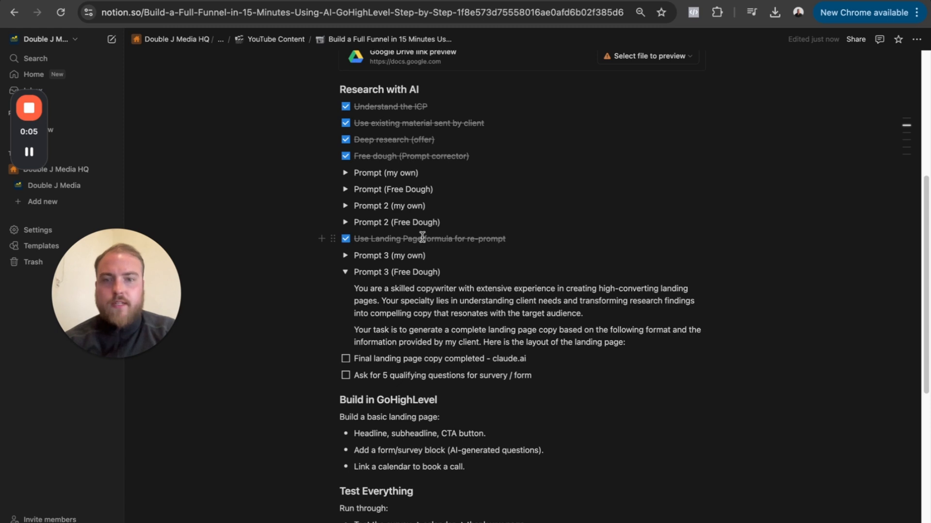
- Collapse "Prompt 3 (Free Dough)" and tick off "Final landing page copy completed - claude.ai"
scroll(393, 265, down, 3)
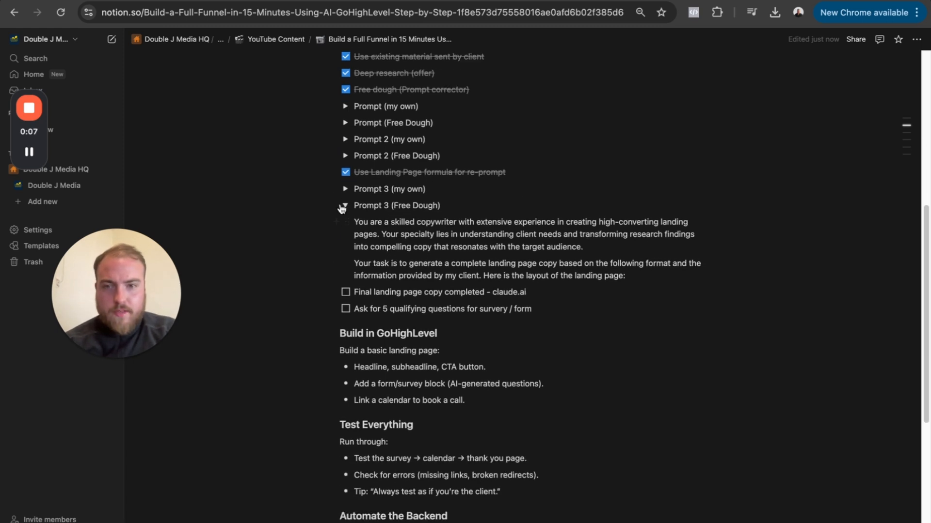
click(346, 206)
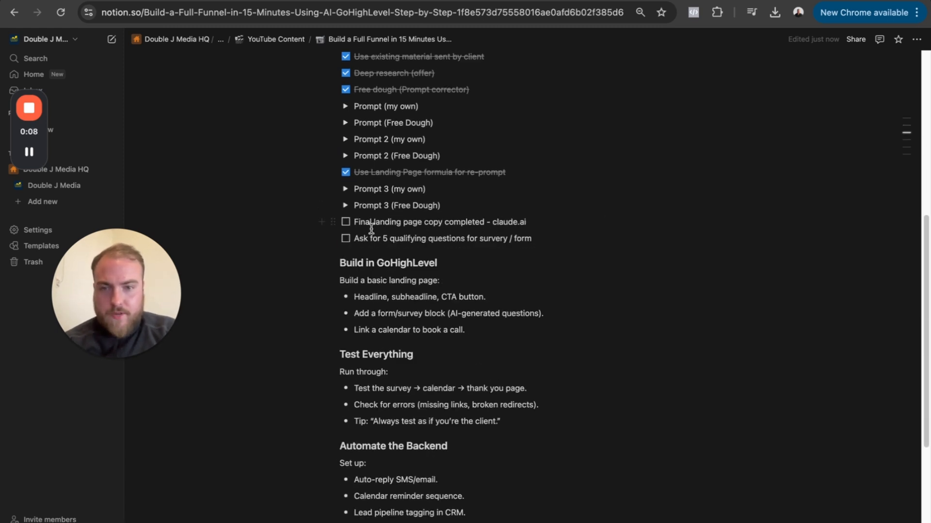
click(345, 206)
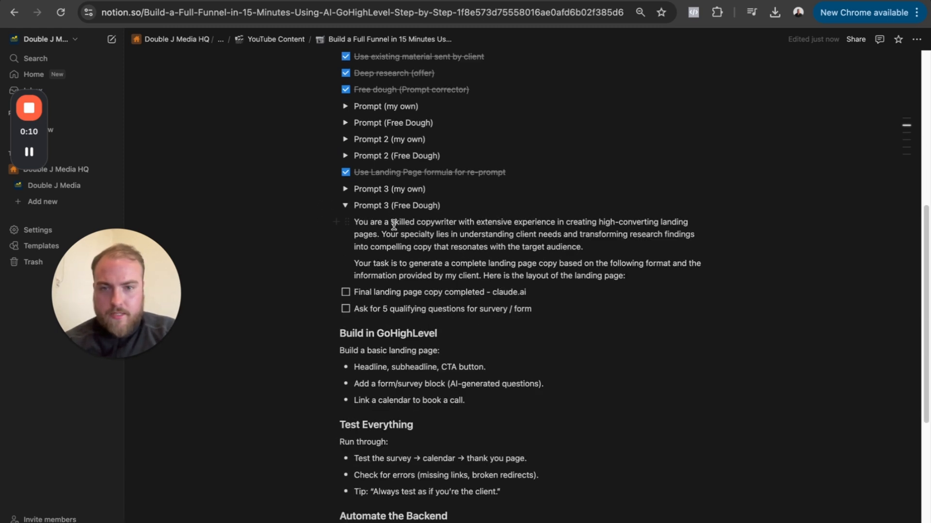
click(344, 206)
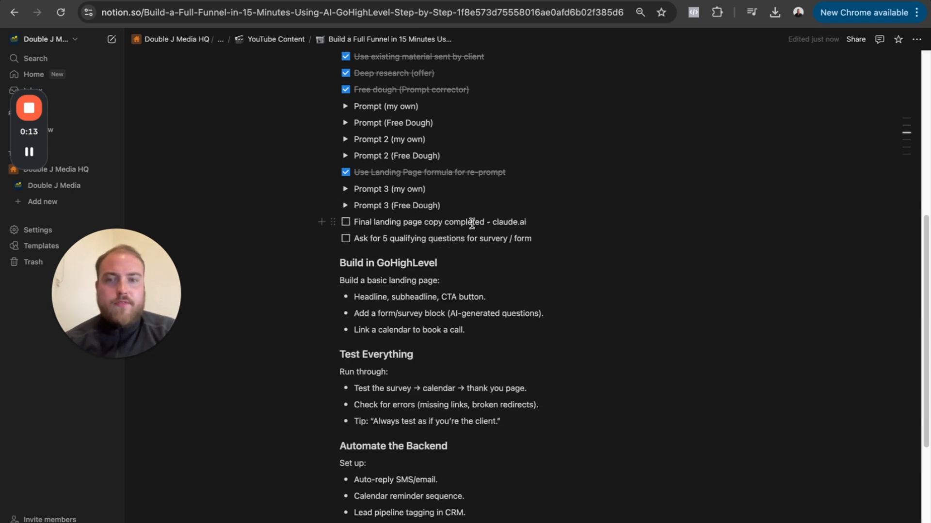
click(345, 222)
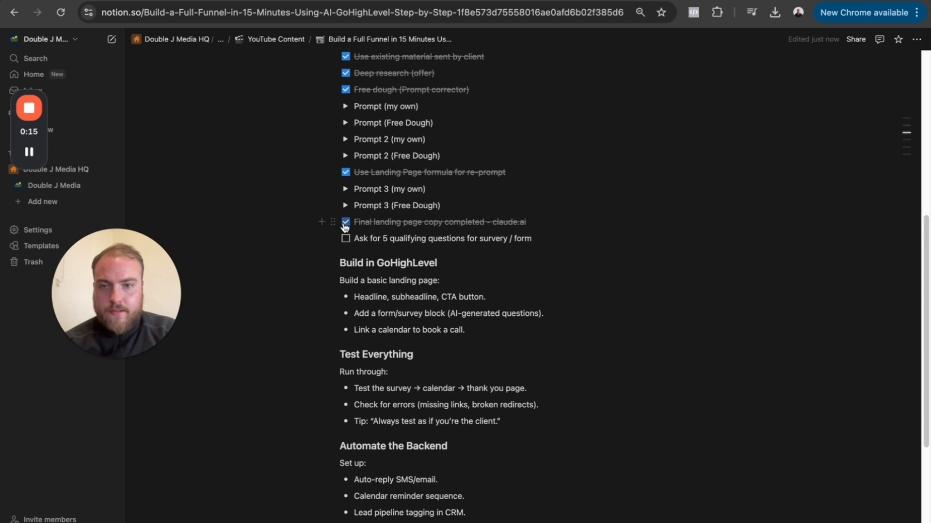
- Copy the checklist line "Ask for 5 qualifying questions for survery / form" from Notion into a reply in the Claude chat
triple_click(380, 239)
key(super+c)
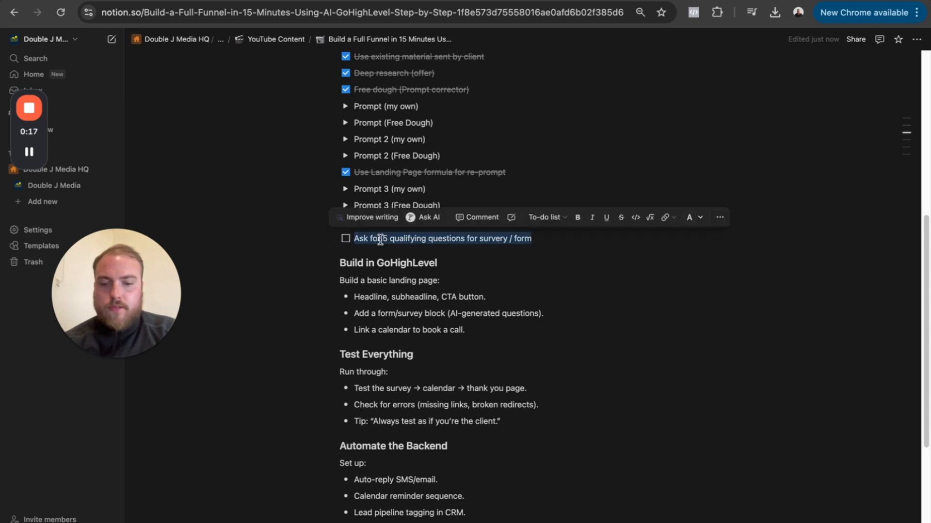
click(189, 2)
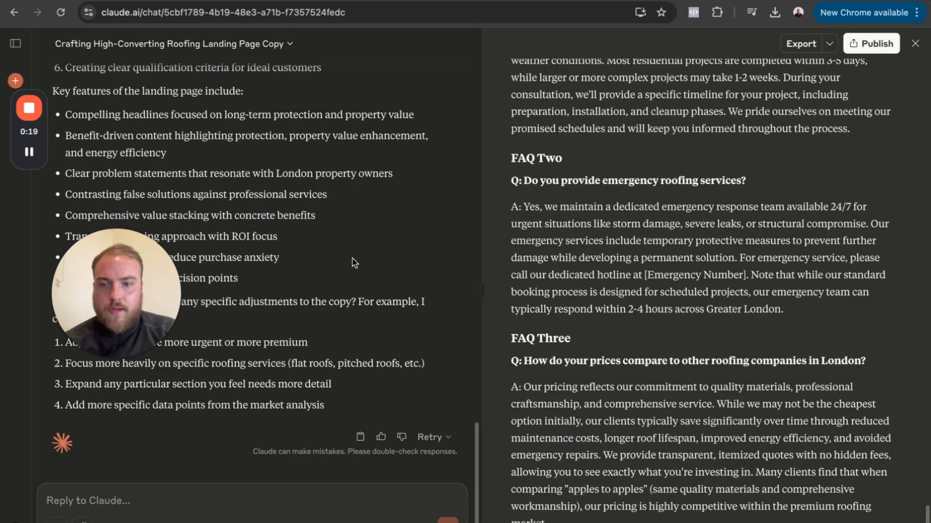
key(super+v)
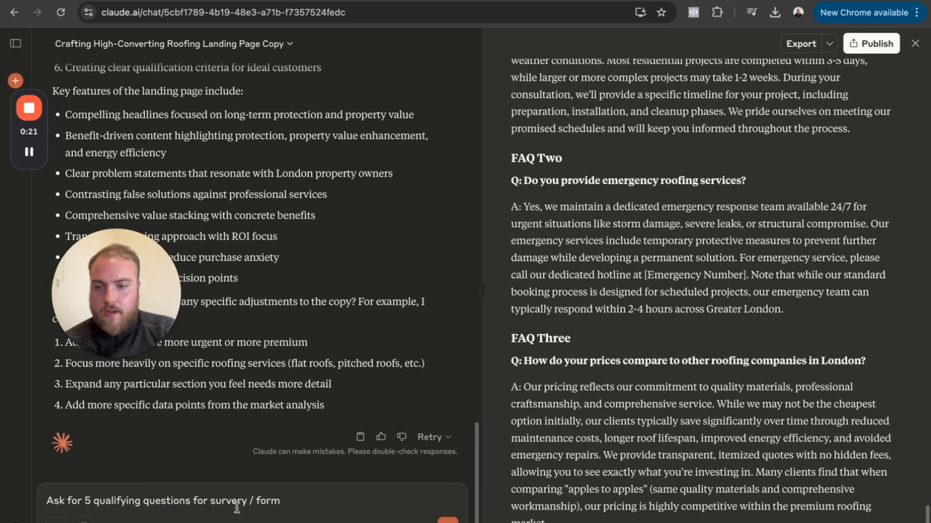
- Reword the start of the drafted Claude reply to "I require 5 qualifying questions"
double_click(63, 502)
key(BackSpace)
text(I requ)
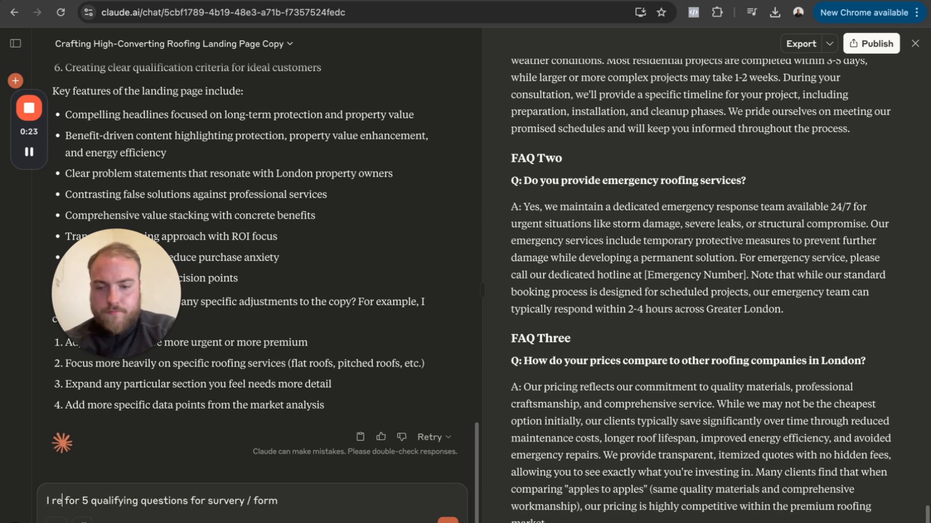
text(ire)
key(BackSpace)
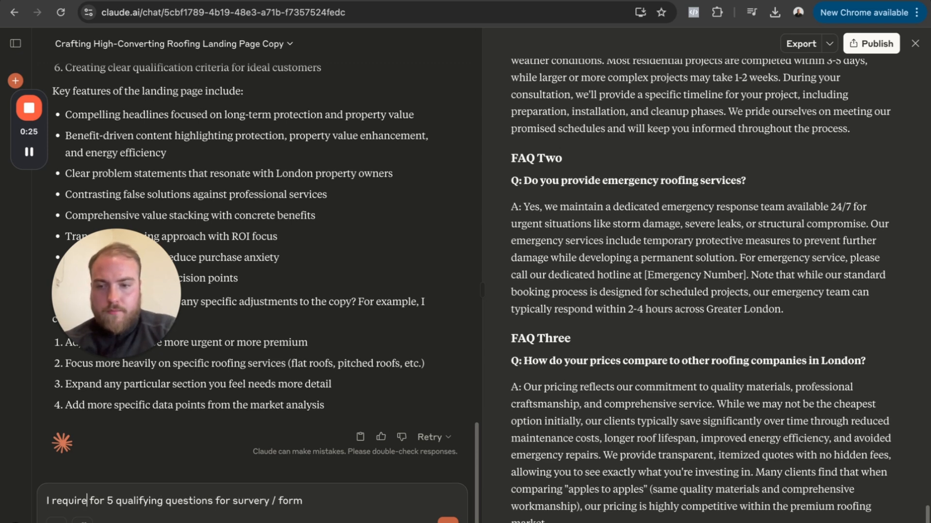
key(Delete)
key(Delete)
key(Delete)
key(Delete)
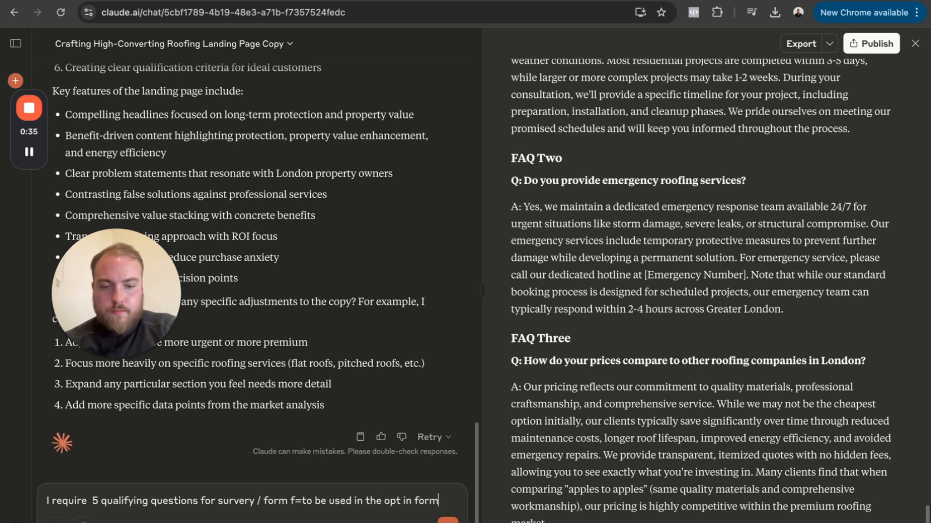
- Complete the prompt with "please can you assist in giving me 3-5 relevant questions", submit it, and look through Claude's reply
text(lease can you a)
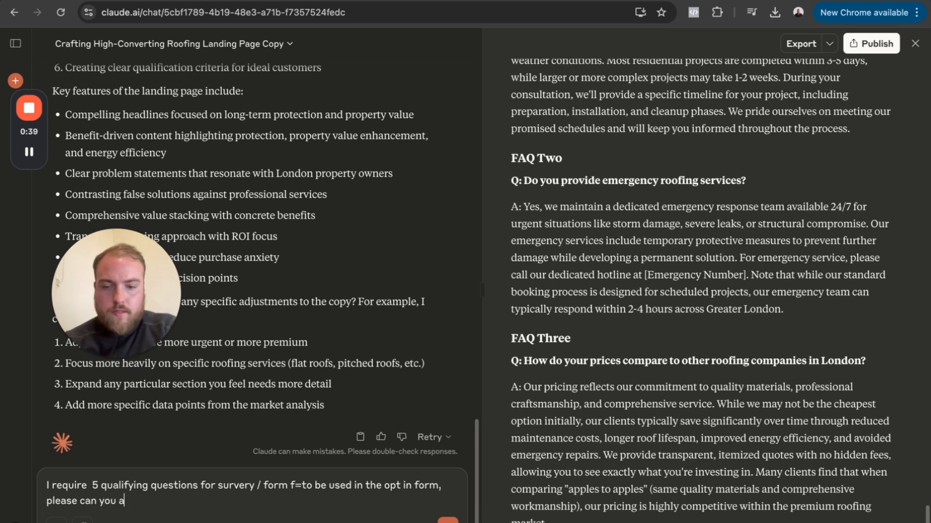
text(ng me 2-5 relevant questions)
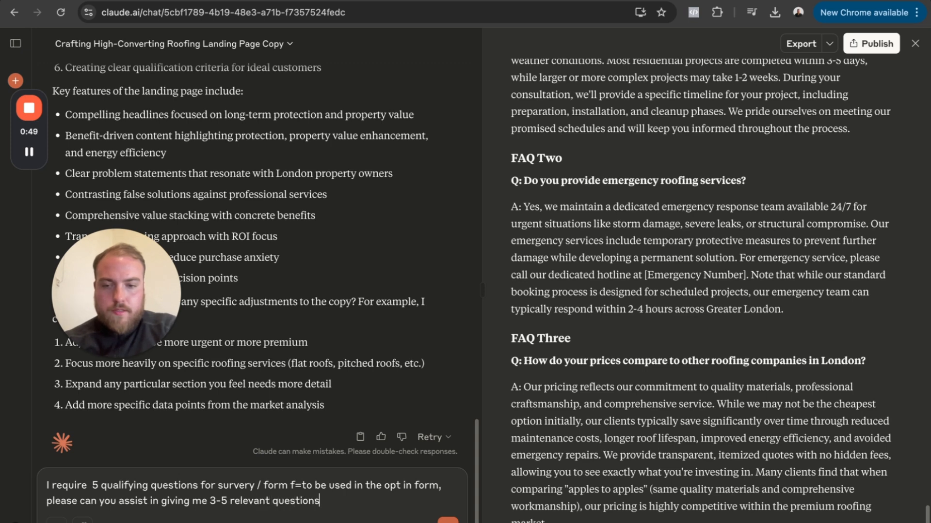
key(Return)
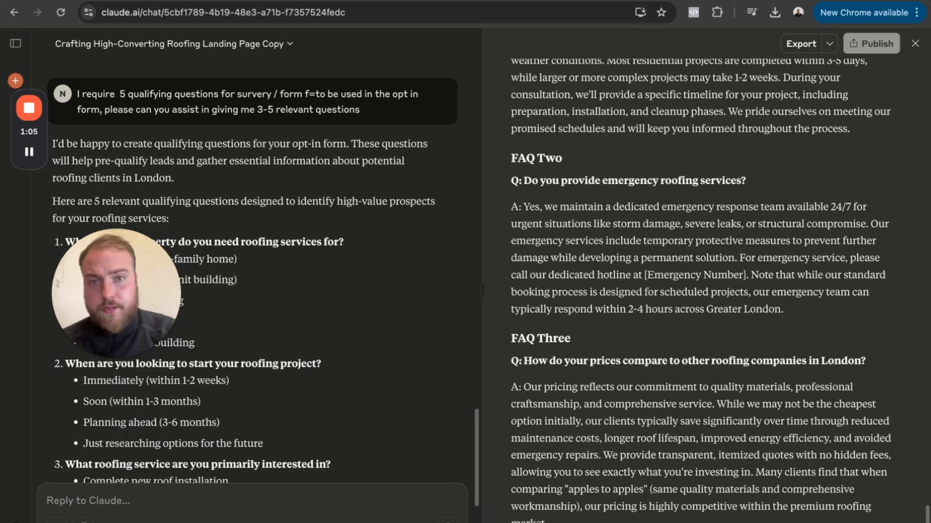
scroll(234, 332, down, 3)
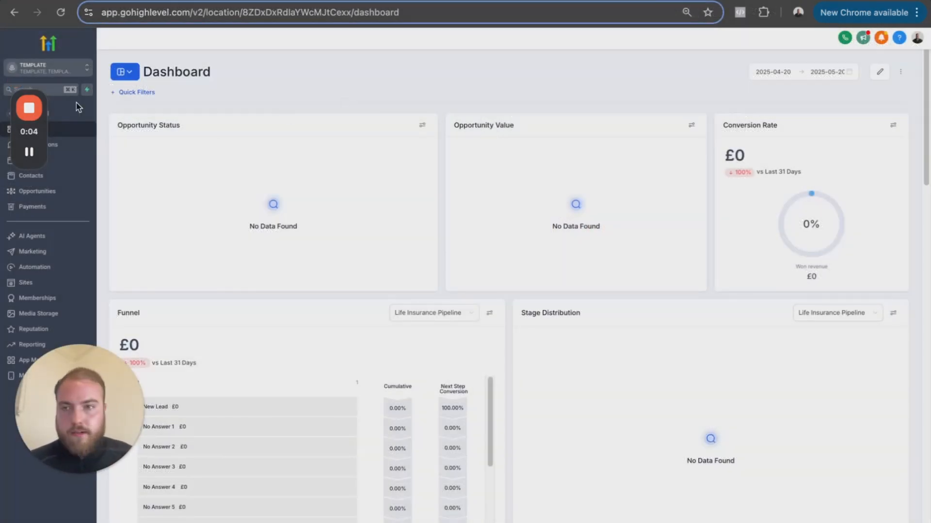
drag(45, 127, 144, 507)
drag(118, 410, 167, 405)
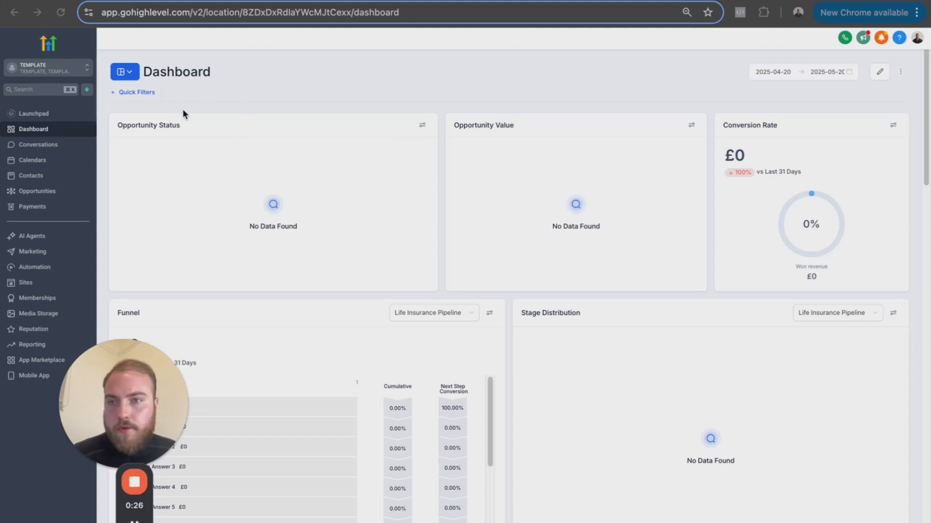
click(397, 1)
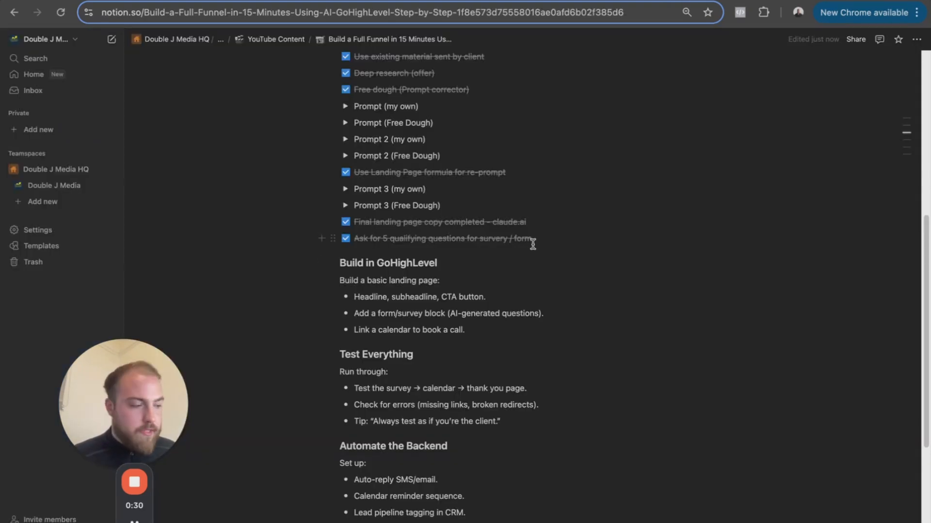
click(305, 1)
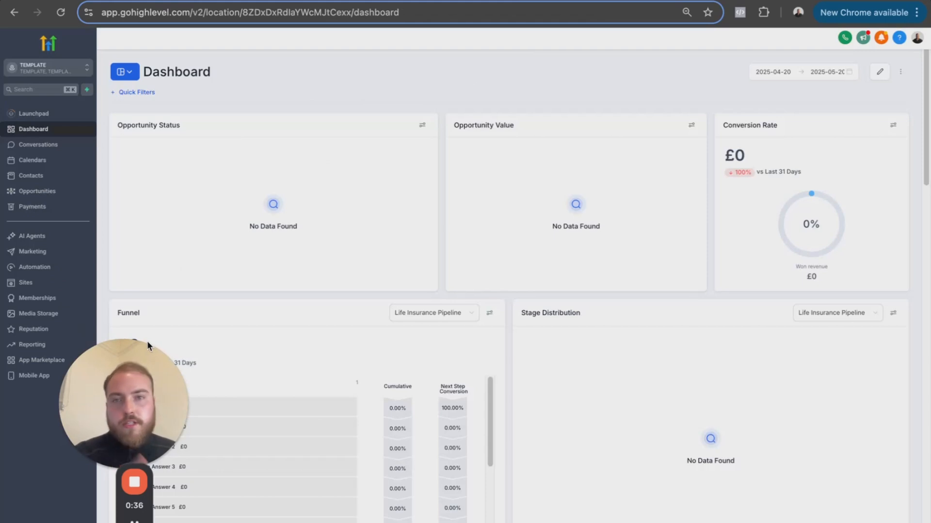
drag(149, 344, 173, 349)
- Create a new survey in the GoHighLevel survey builder
click(32, 285)
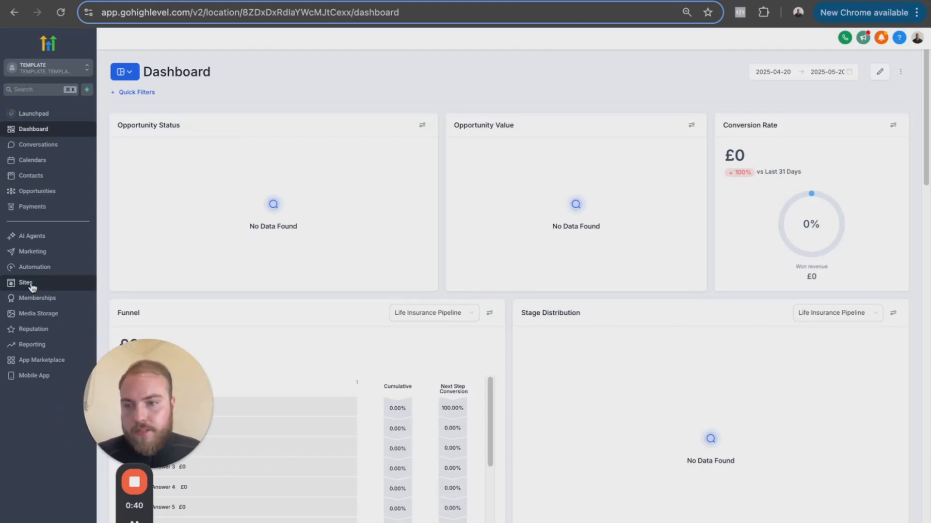
mouse_move(471, 62)
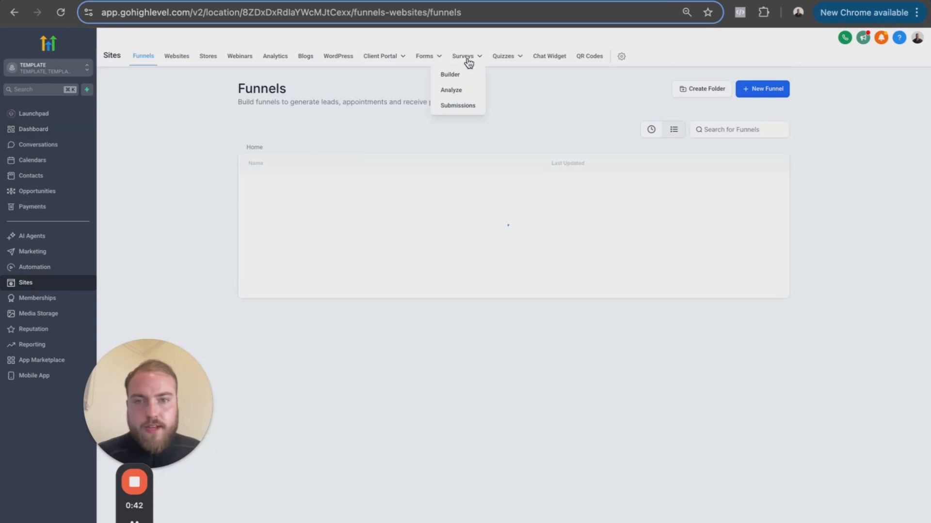
click(451, 74)
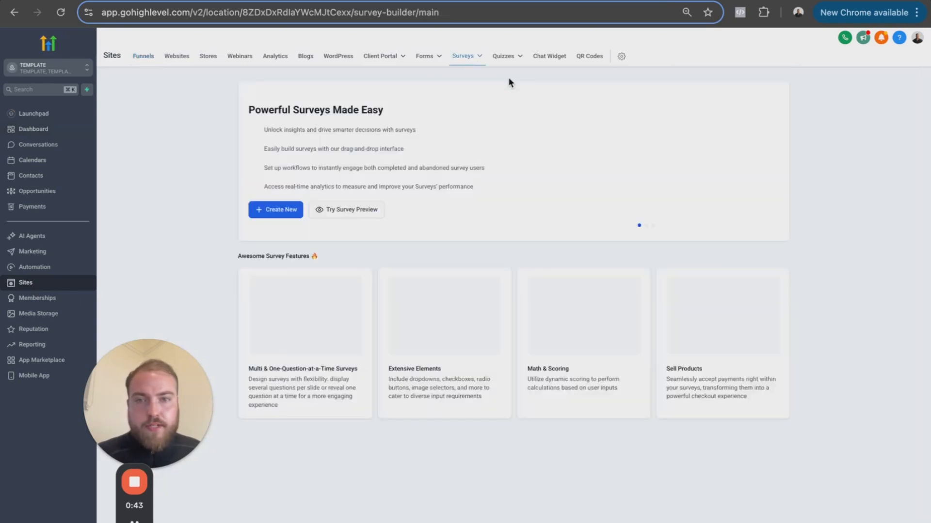
click(302, 209)
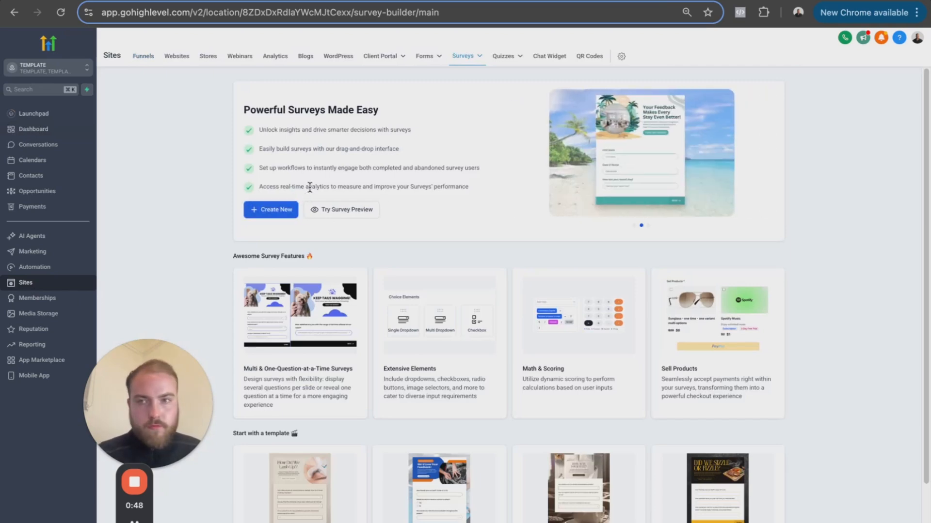
- Copy the question "What type of property do you need roofing services for?" from Claude and return to the new survey in GoHighLevel
click(232, 1)
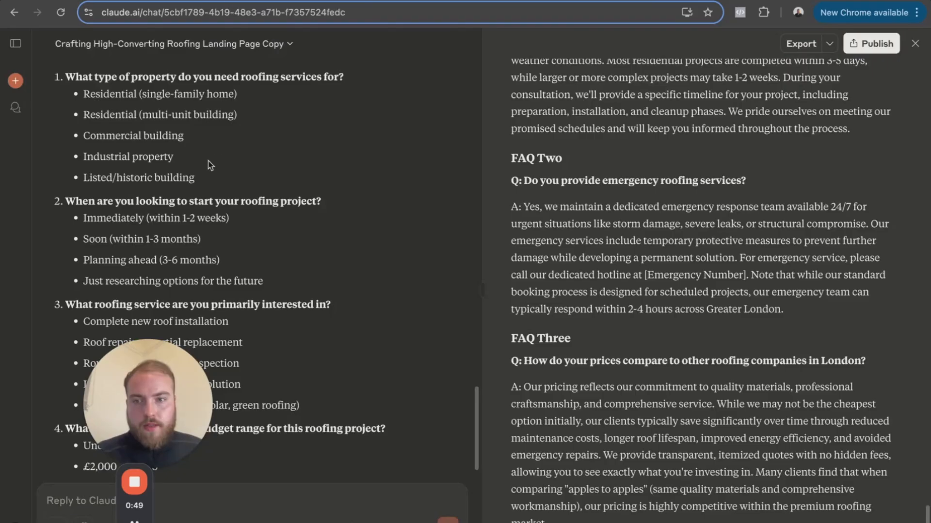
triple_click(193, 78)
key(super+c)
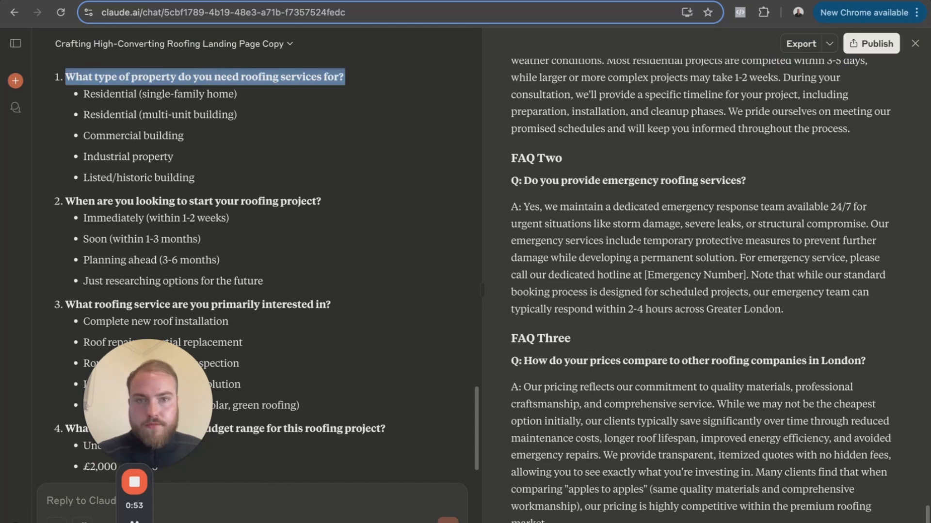
click(170, 1)
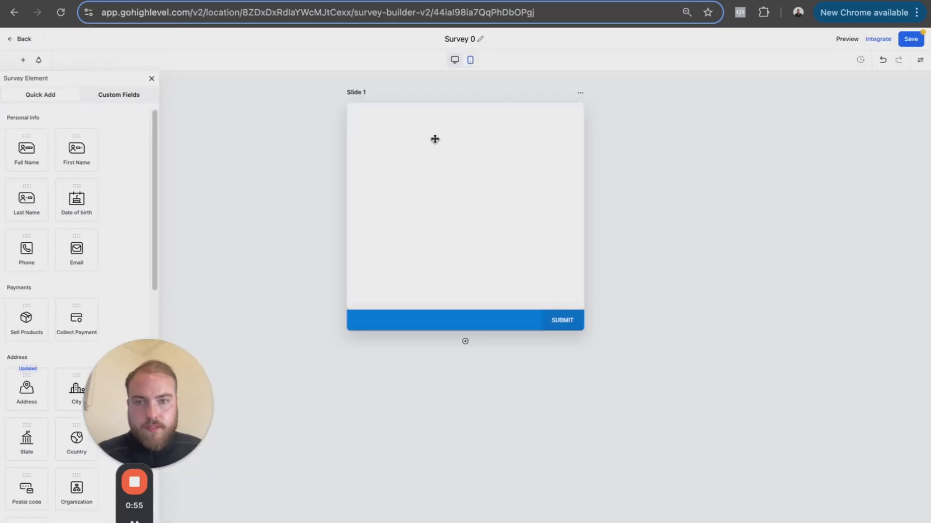
- Rename the survey to "Roofing 1"
click(466, 39)
double_click(467, 39)
key(BackSpace)
text(Roofing)
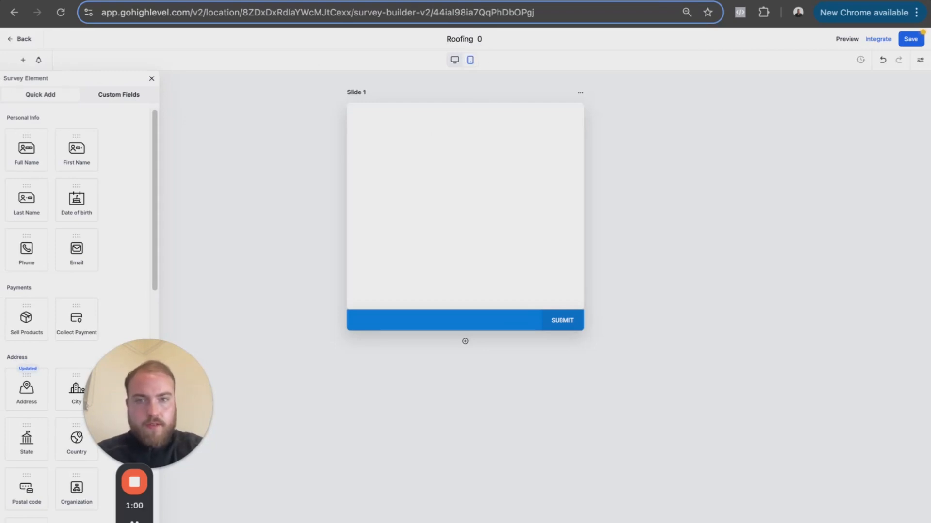
key(BackSpace)
text(1)
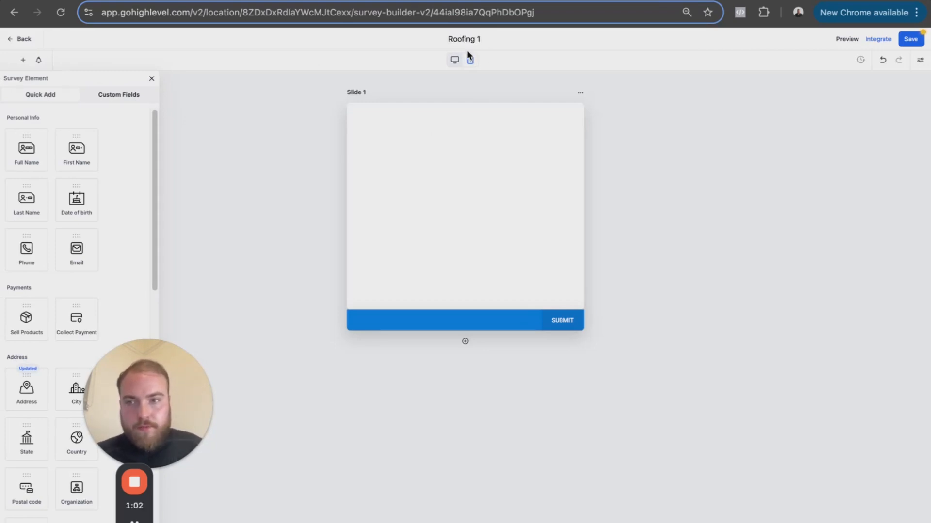
- Add a Checkbox element to Slide 1 and label it "What type of property do you need roofing services for?"
scroll(98, 252, down, 8)
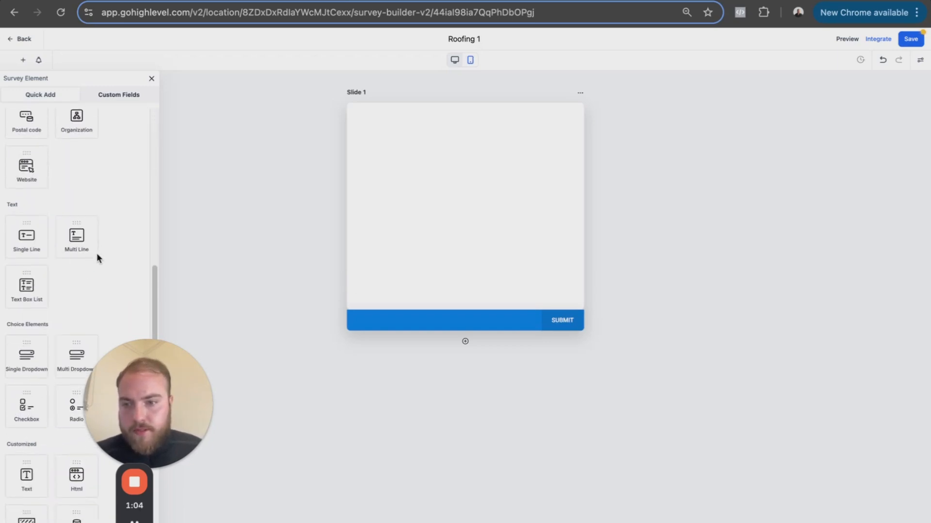
scroll(48, 315, down, 1)
drag(38, 397, 490, 172)
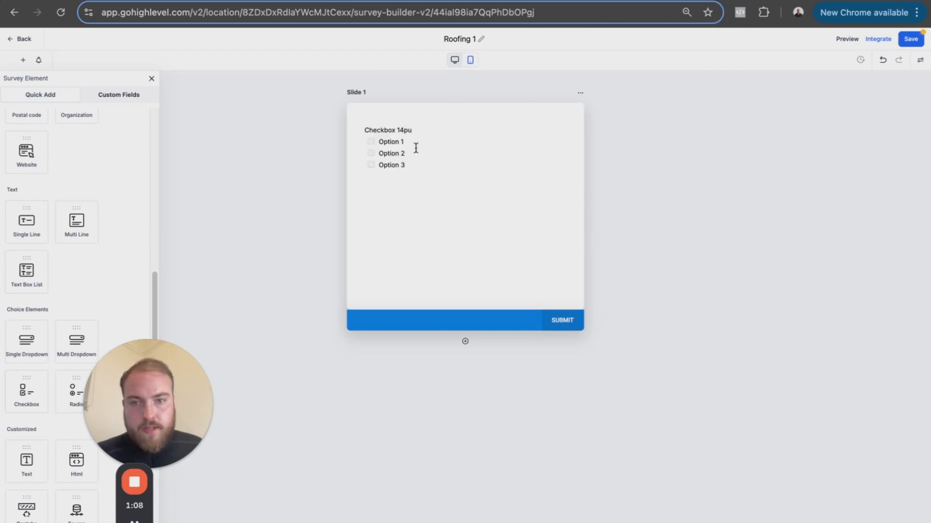
double_click(402, 131)
key(BackSpace)
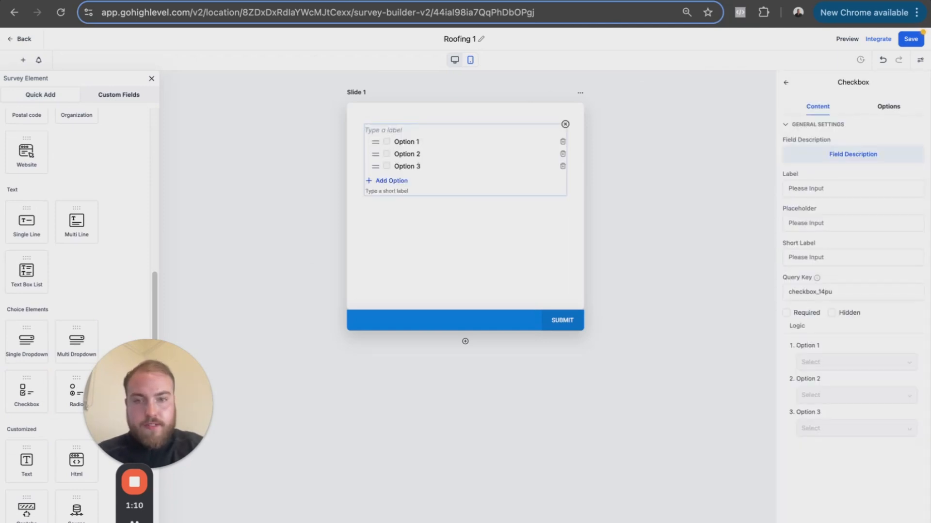
key(super+v)
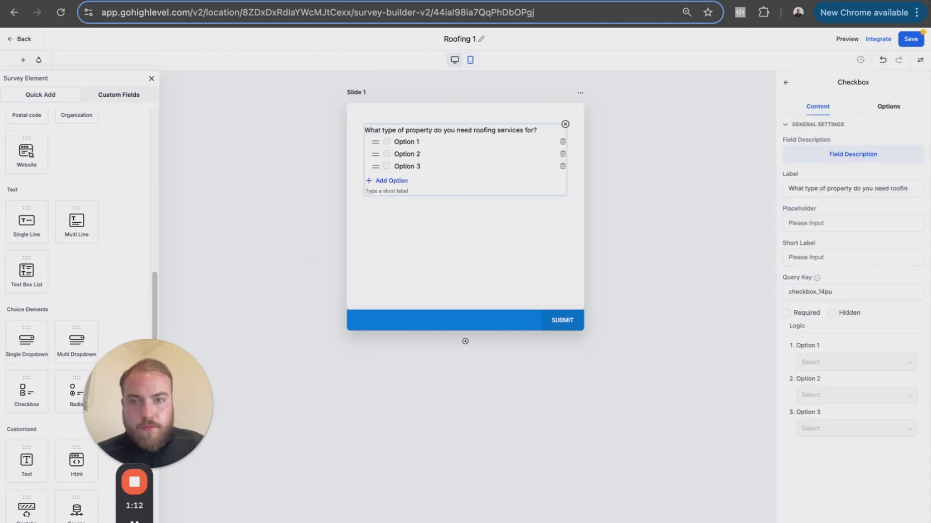
- Copy "Residential (single-family home)" from Claude and use it as the checkbox question's first option in GoHighLevel
click(262, 6)
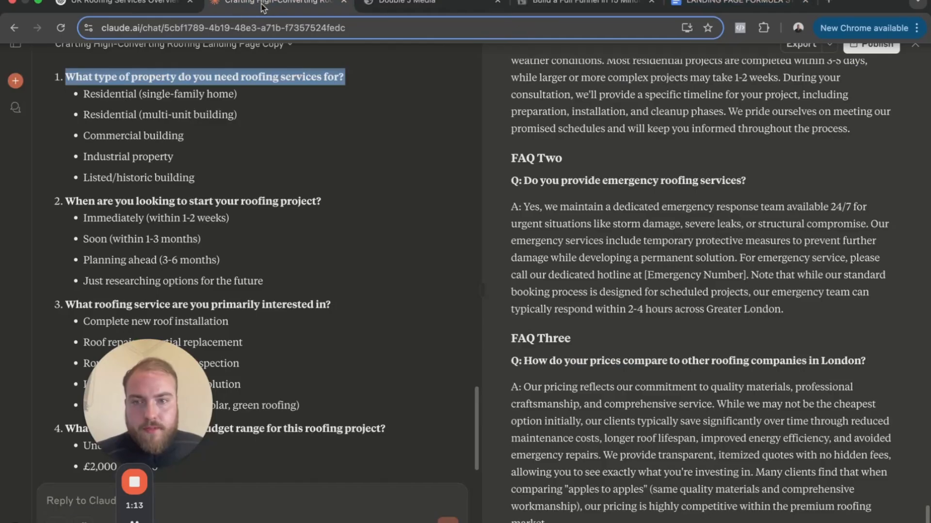
triple_click(169, 115)
triple_click(175, 96)
key(super+c)
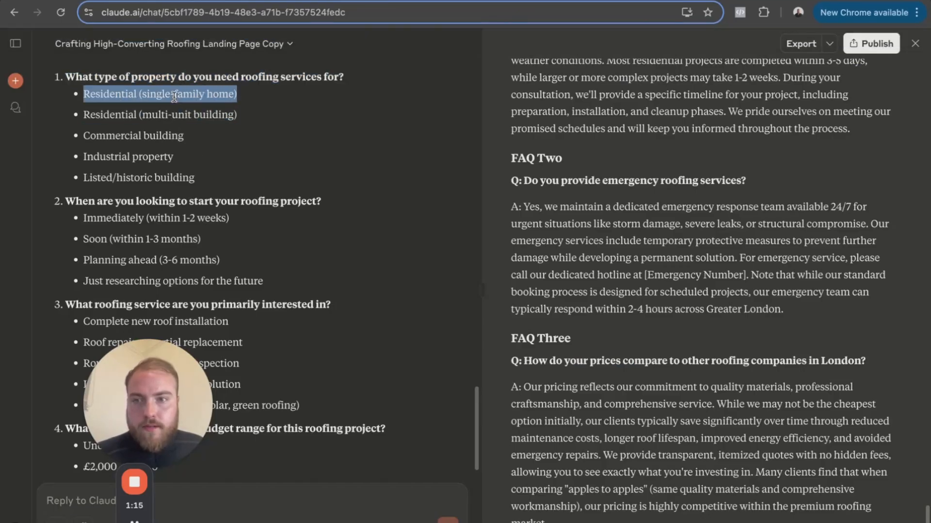
click(194, 3)
triple_click(406, 144)
double_click(406, 143)
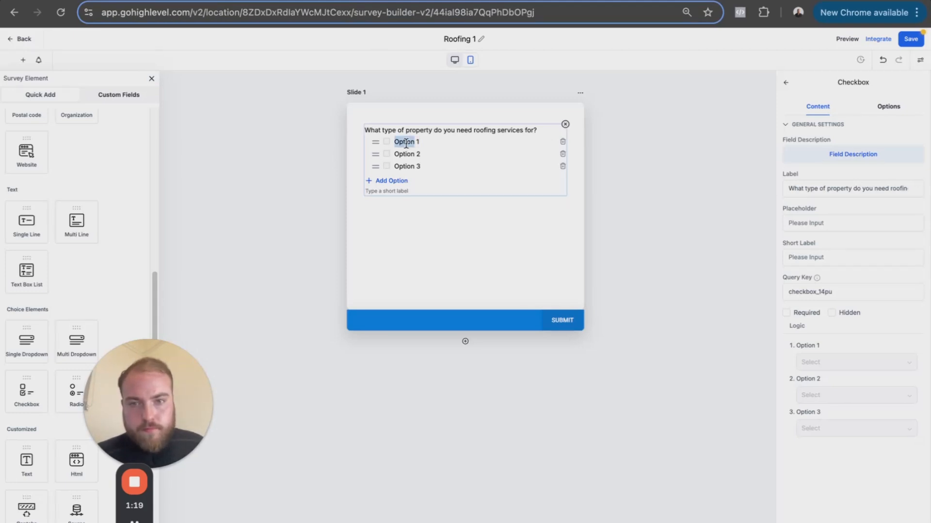
text(≈)
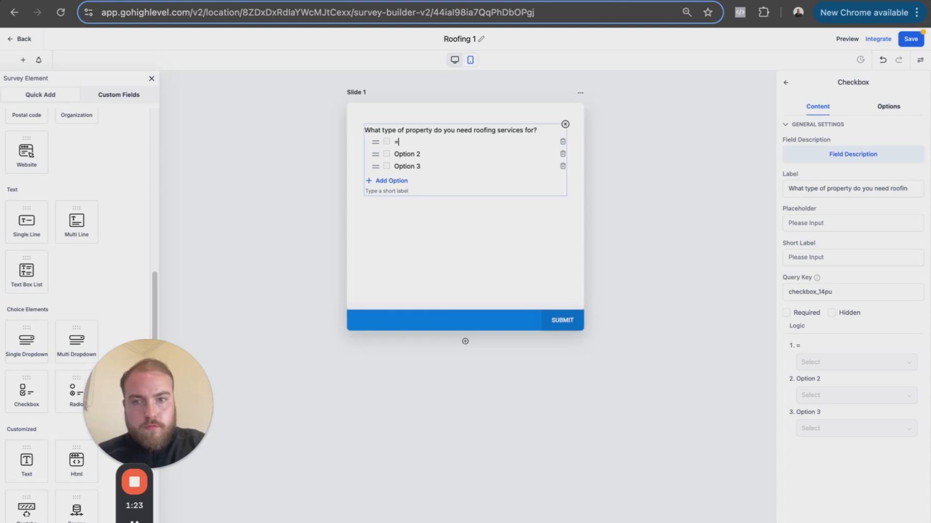
key(BackSpace)
key(super+v)
- Copy "Residential (multi-unit building)" from Claude and replace the checkbox question's second option with it in GoHighLevel
click(265, 3)
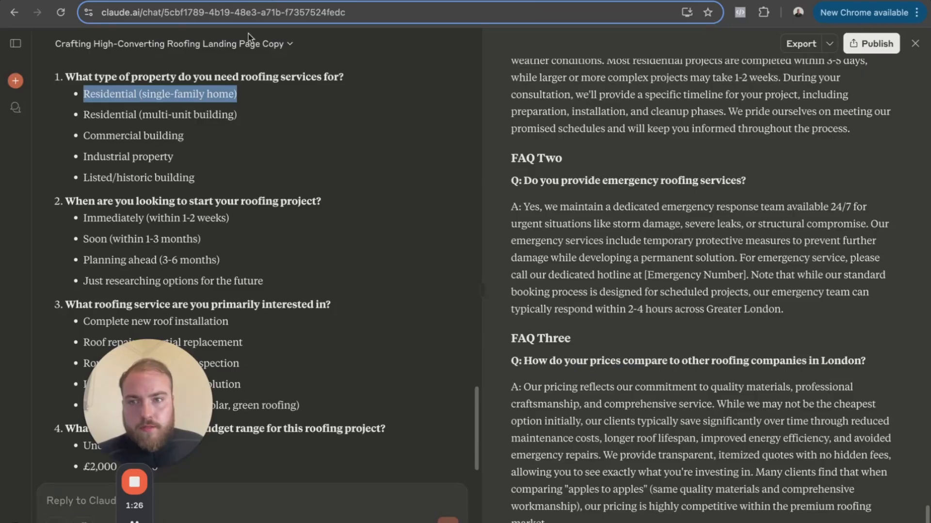
triple_click(170, 111)
key(super+c)
click(461, 1)
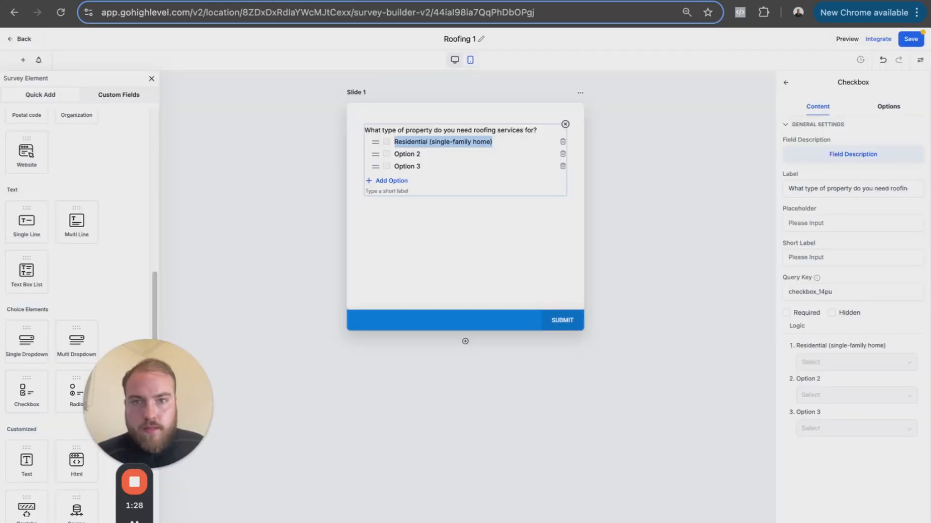
click(417, 154)
key(super+v)
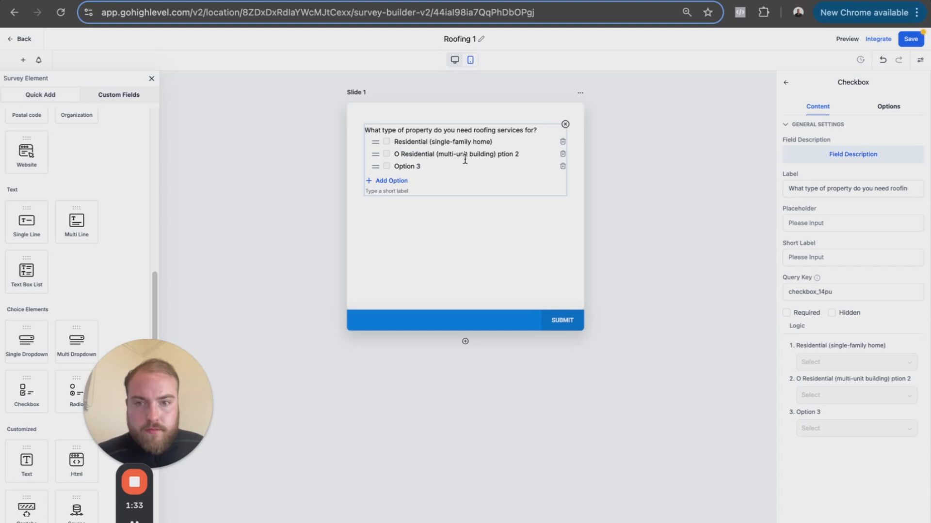
click(882, 60)
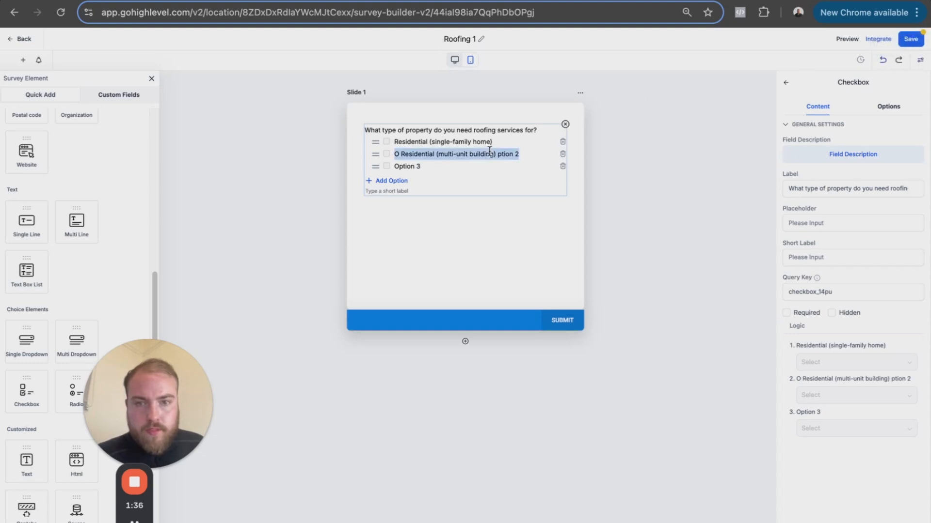
triple_click(489, 151)
key(BackSpace)
key(super+v)
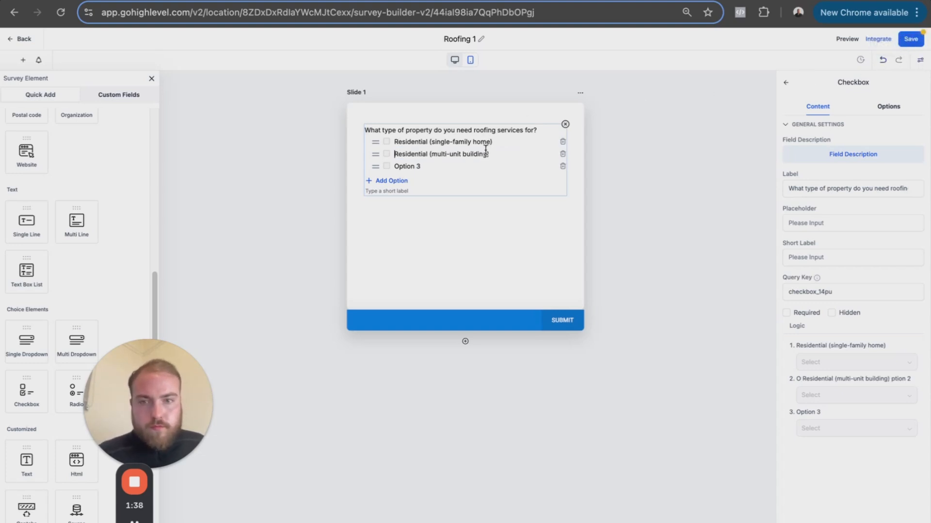
- Copy "Commercial building" from Claude and replace the checkbox question's third option with it in GoHighLevel
click(258, 1)
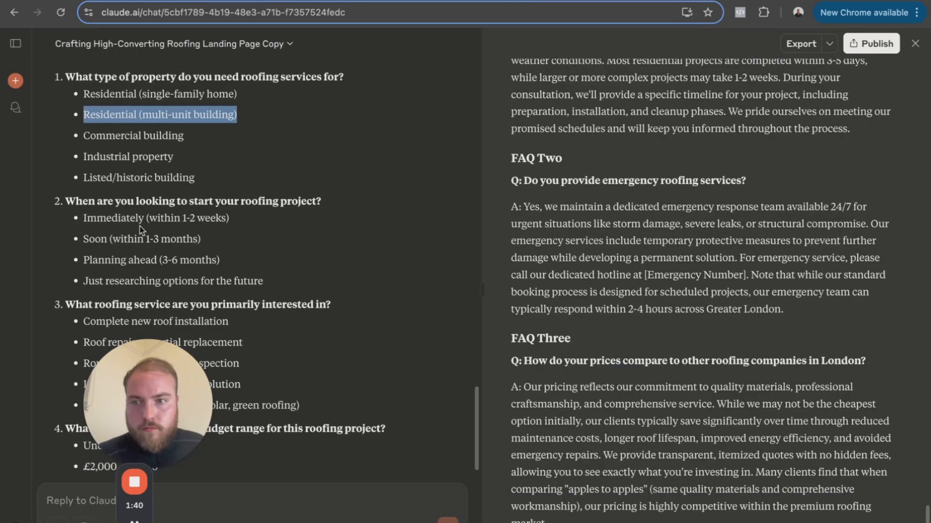
double_click(139, 152)
triple_click(138, 140)
key(ctrl+c)
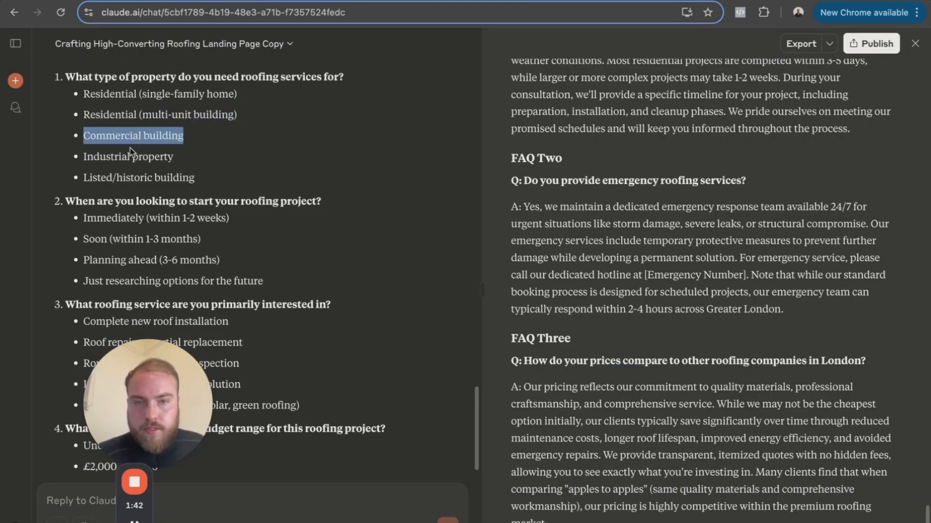
click(437, 1)
triple_click(416, 166)
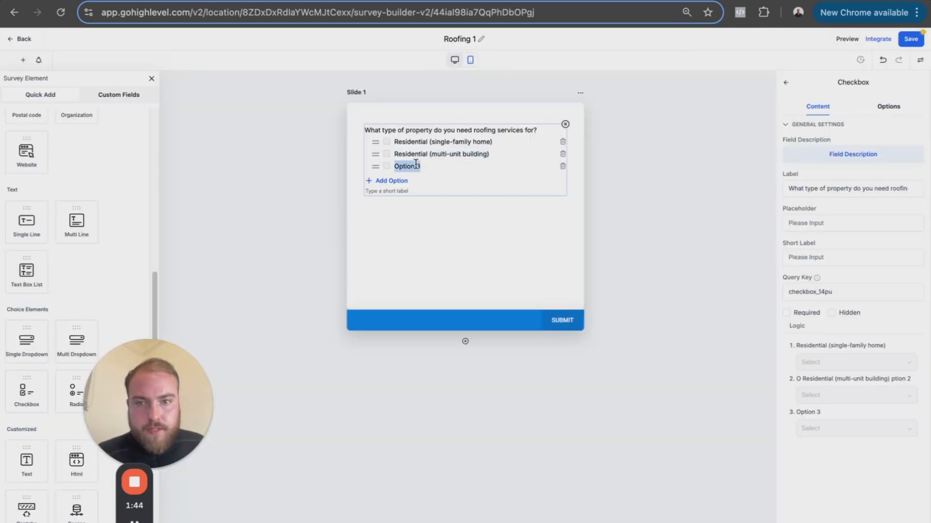
key(BackSpace)
key(ctrl+v)
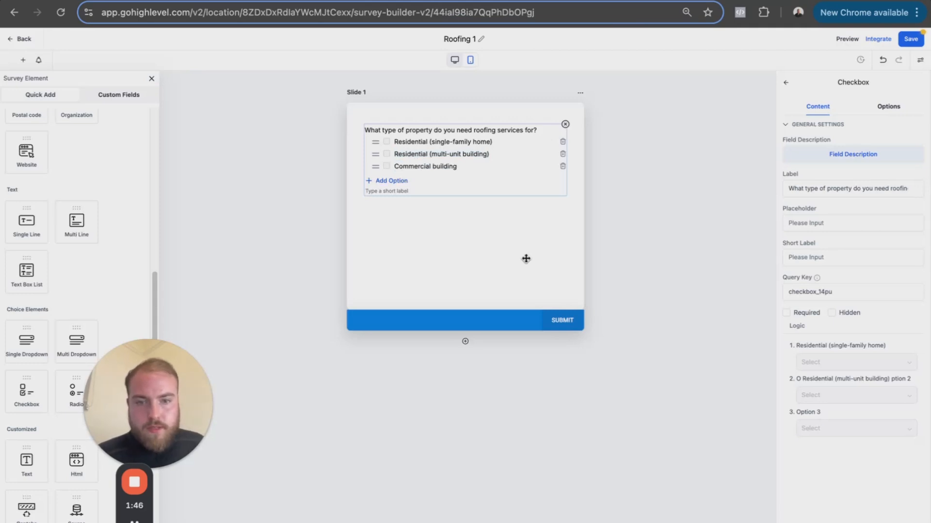
- Add a second slide with First Name, Email, Phone and SMS consent fields, then save the survey and return to the surveys list
click(465, 341)
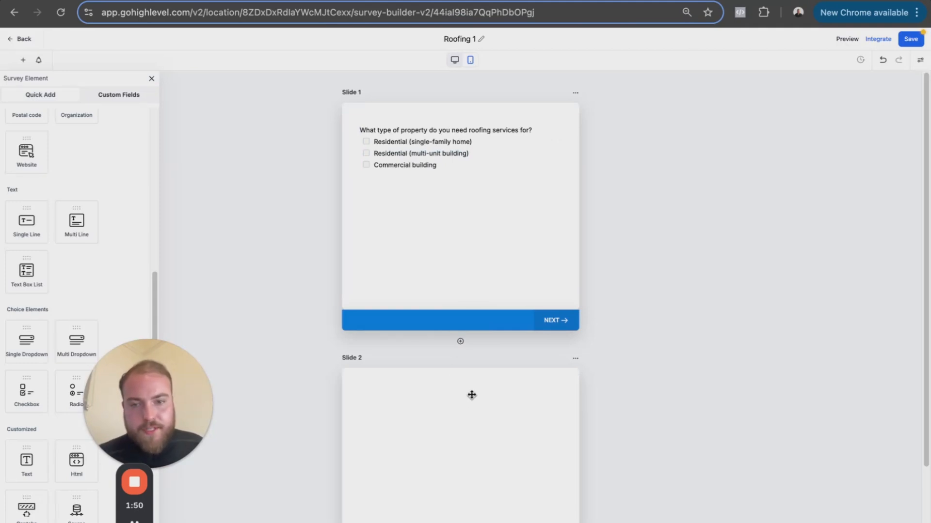
scroll(602, 328, down, 3)
scroll(44, 145, down, 2)
scroll(47, 193, up, 10)
drag(70, 162, 529, 305)
drag(89, 258, 426, 316)
drag(44, 254, 405, 343)
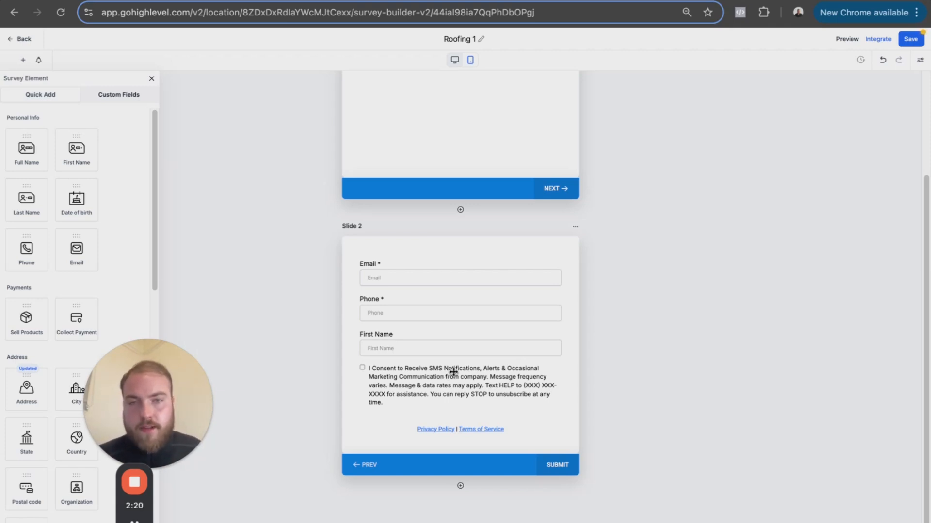
click(913, 42)
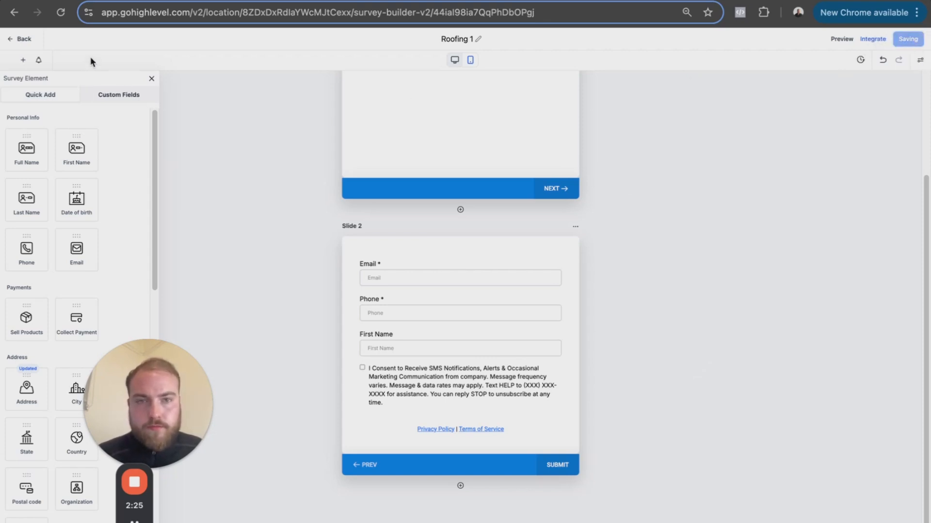
click(24, 40)
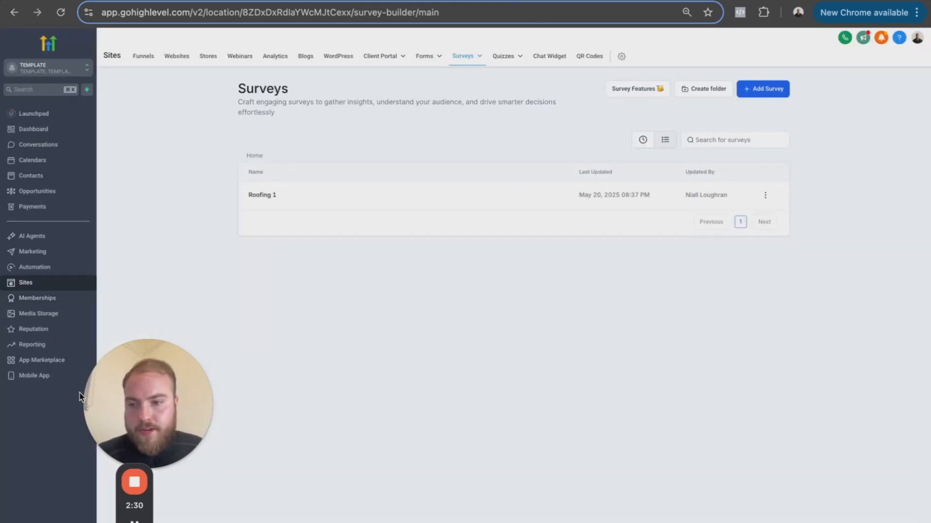
click(42, 519)
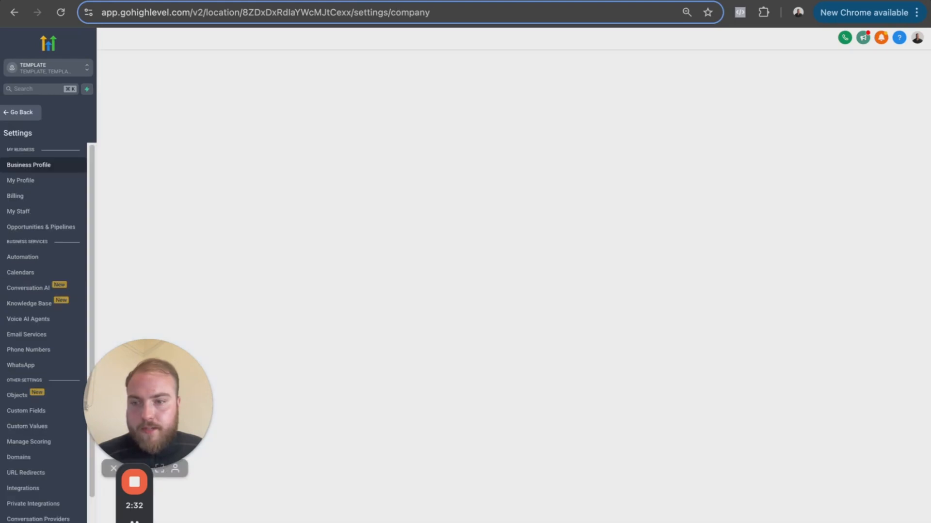
click(32, 275)
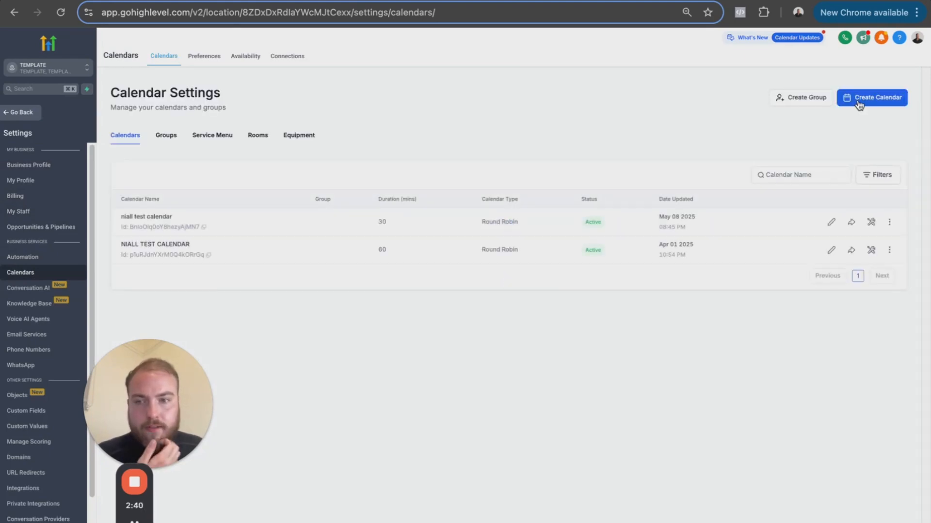
click(853, 101)
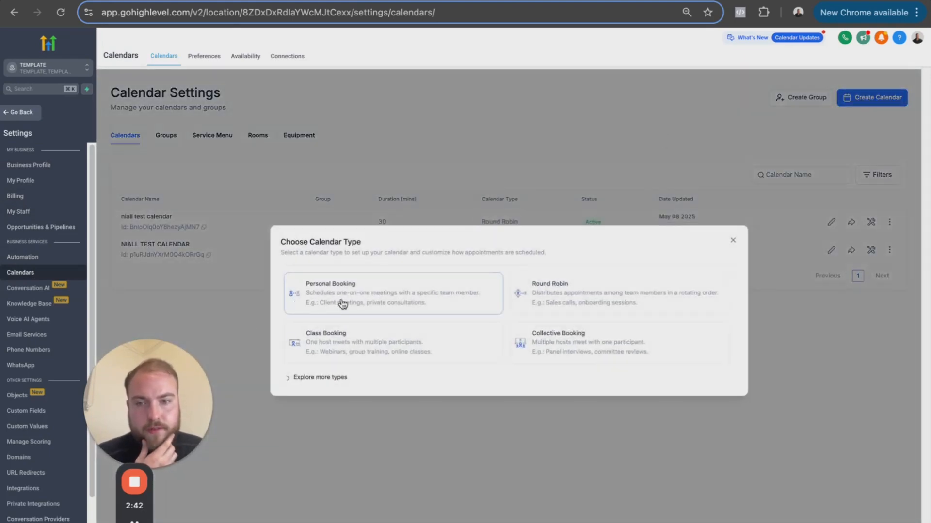
click(370, 303)
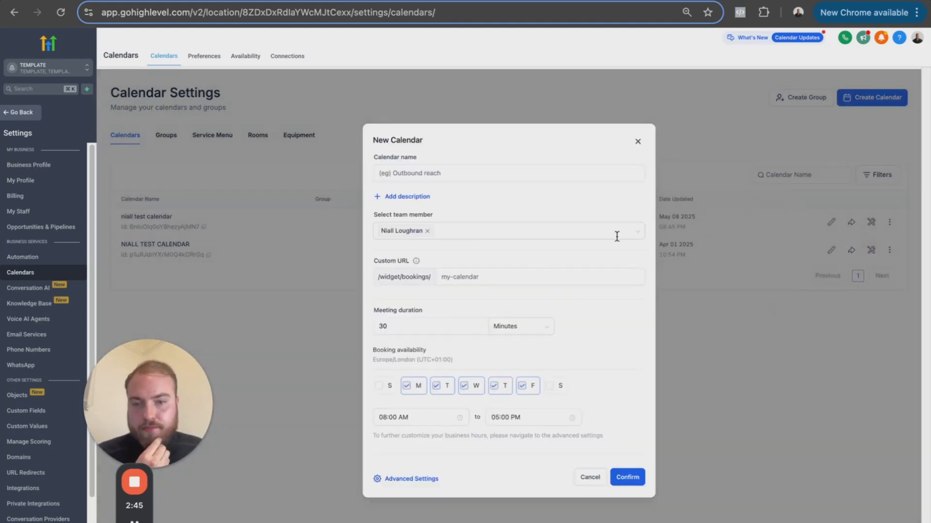
click(638, 141)
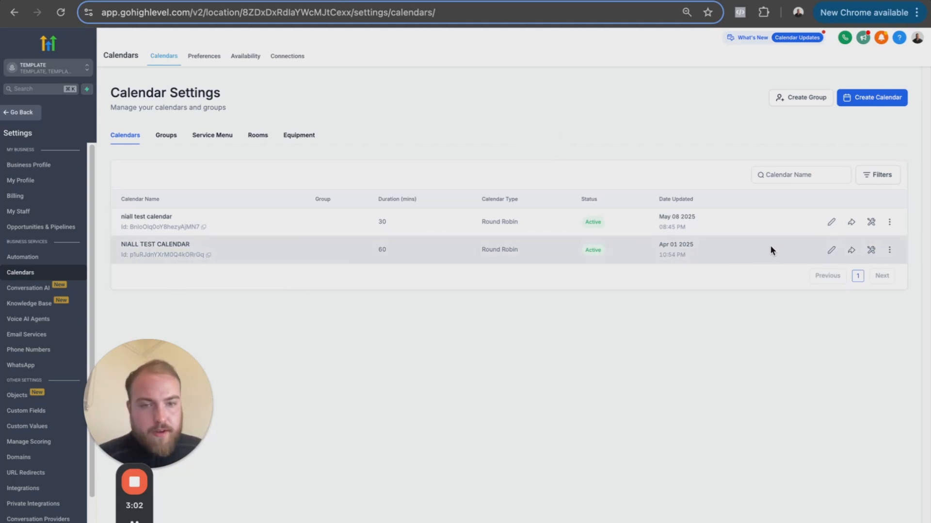
click(36, 112)
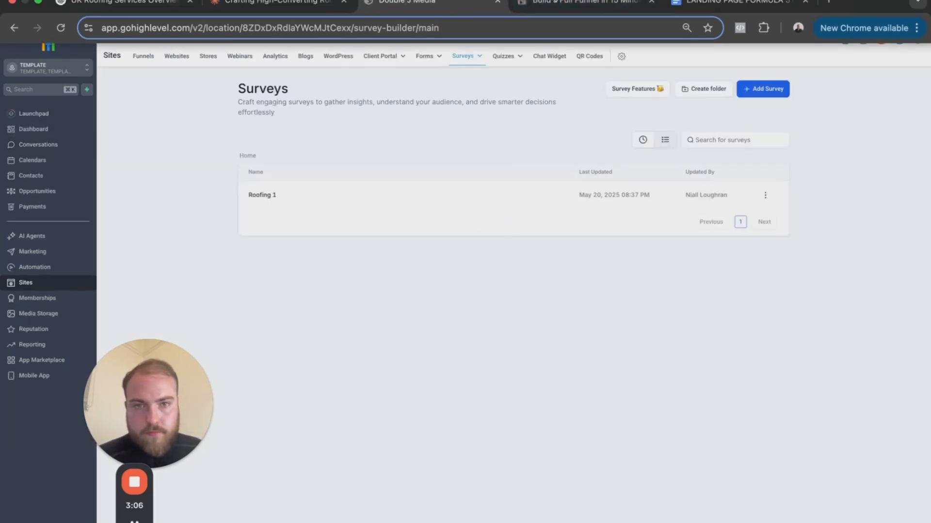
- Review the "Build in GoHighLevel" section of the funnel plan in Notion and return to GoHighLevel
click(554, 2)
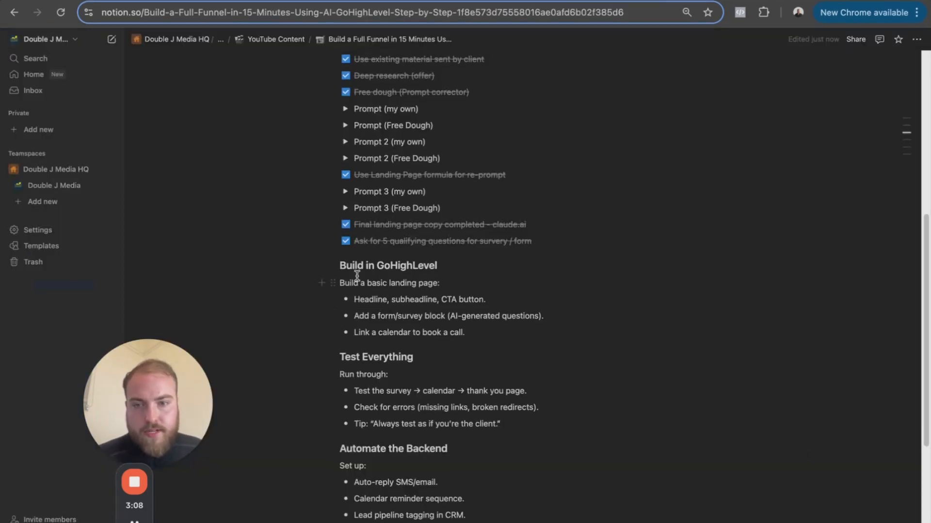
drag(341, 265, 437, 323)
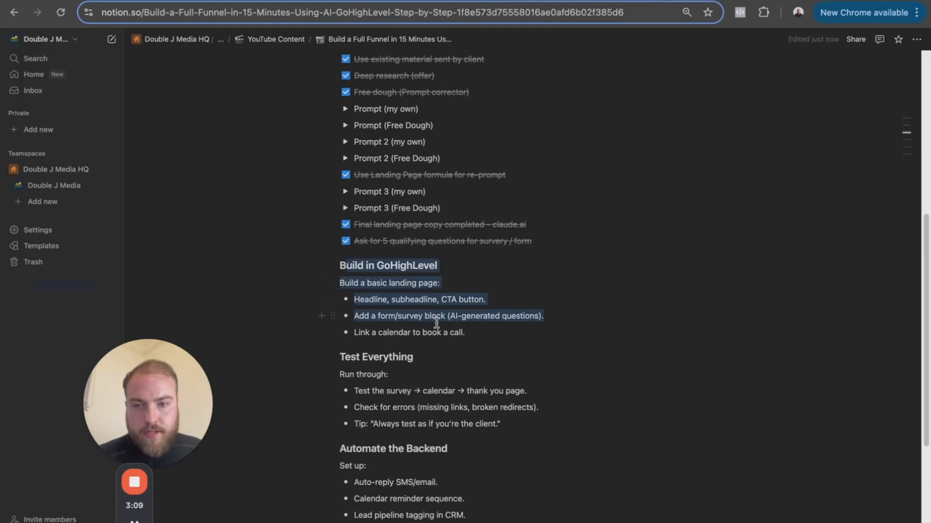
click(364, 299)
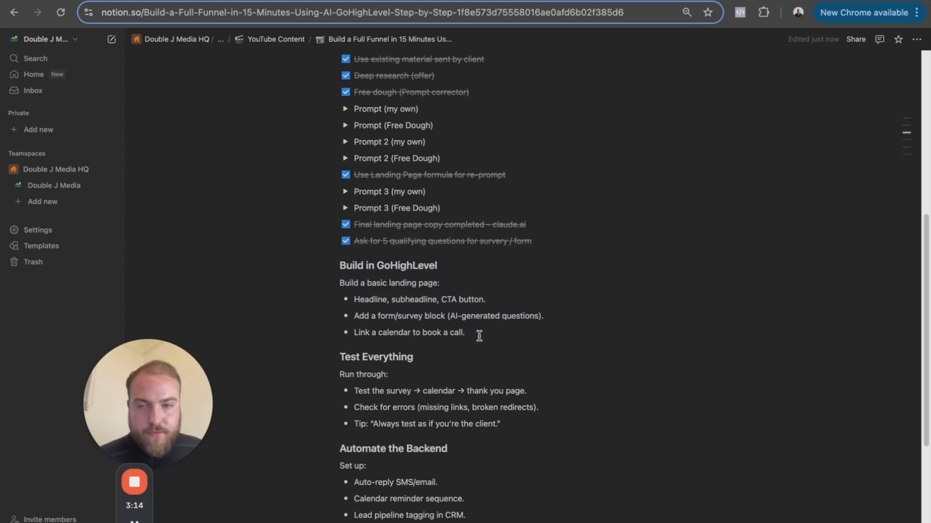
click(385, 1)
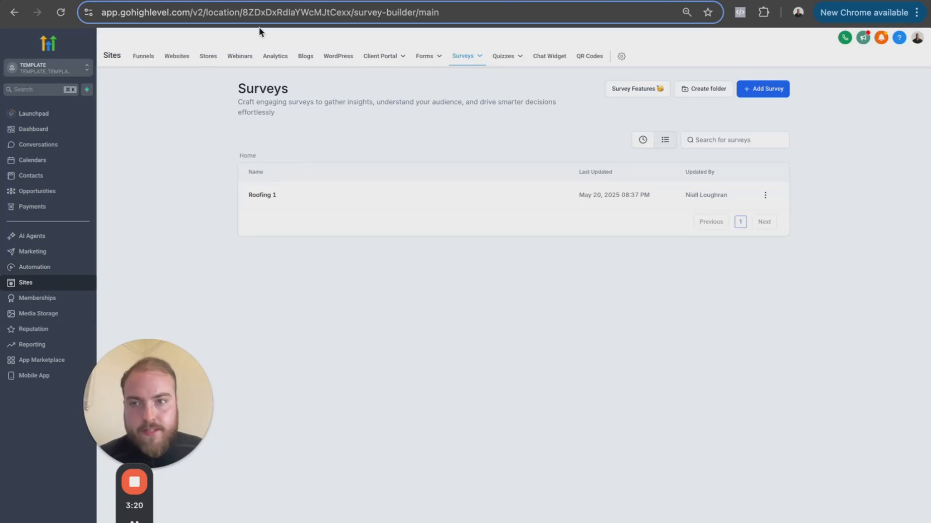
- Start a new funnel in the Funnels section and browse the template library's prebuilt funnels
click(143, 57)
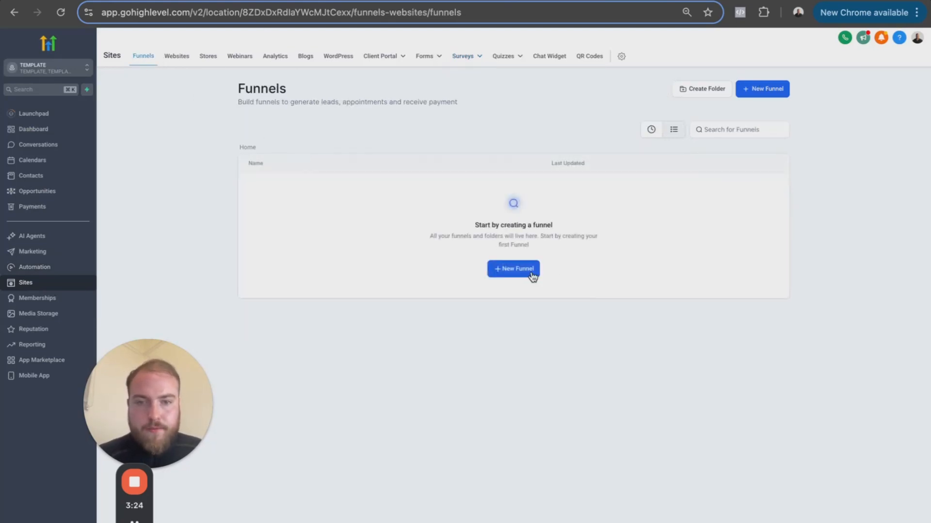
click(532, 273)
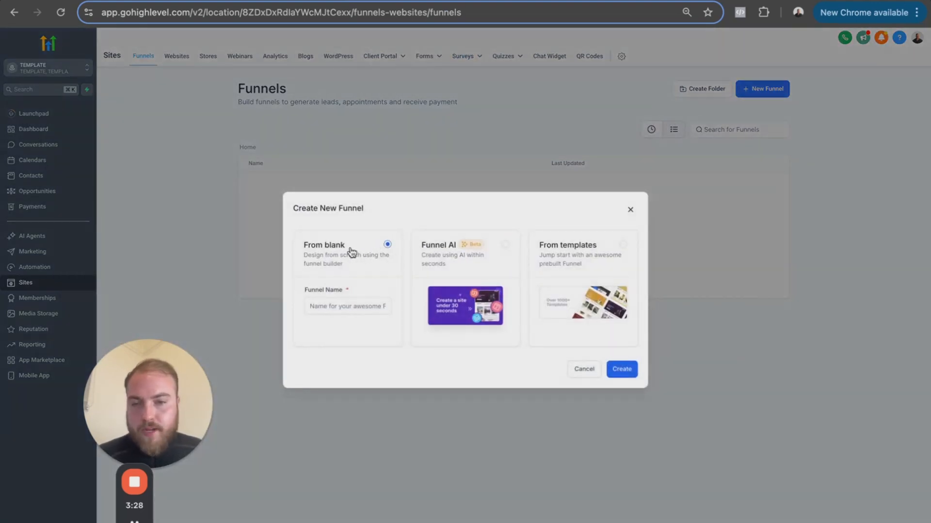
click(573, 281)
click(619, 369)
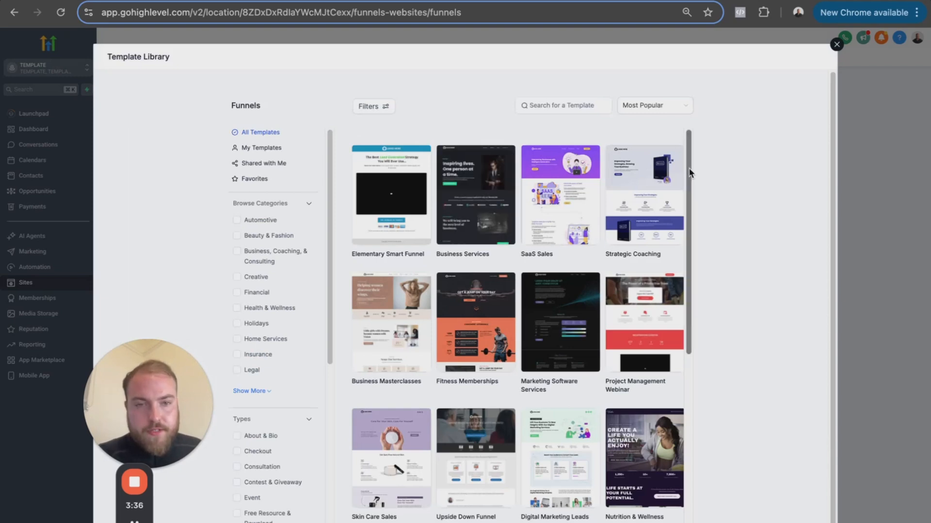
scroll(692, 182, down, 1)
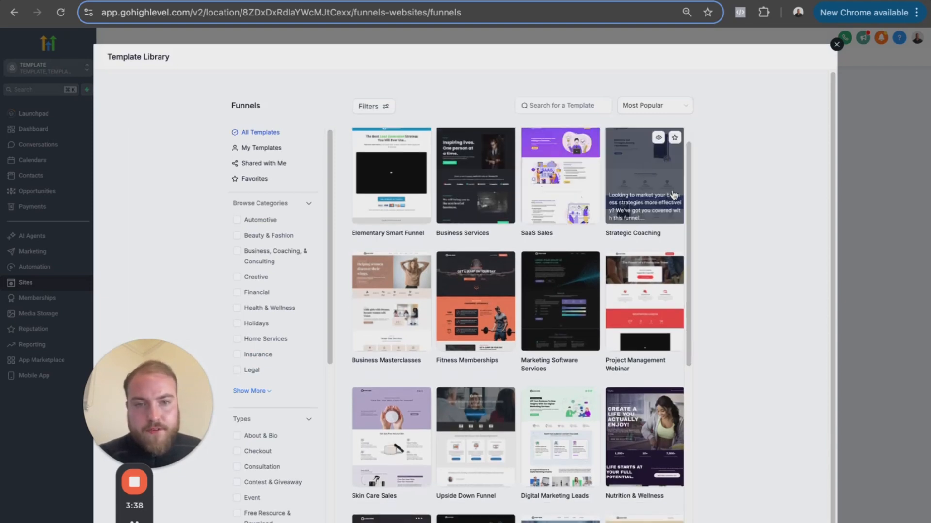
drag(685, 193, 689, 234)
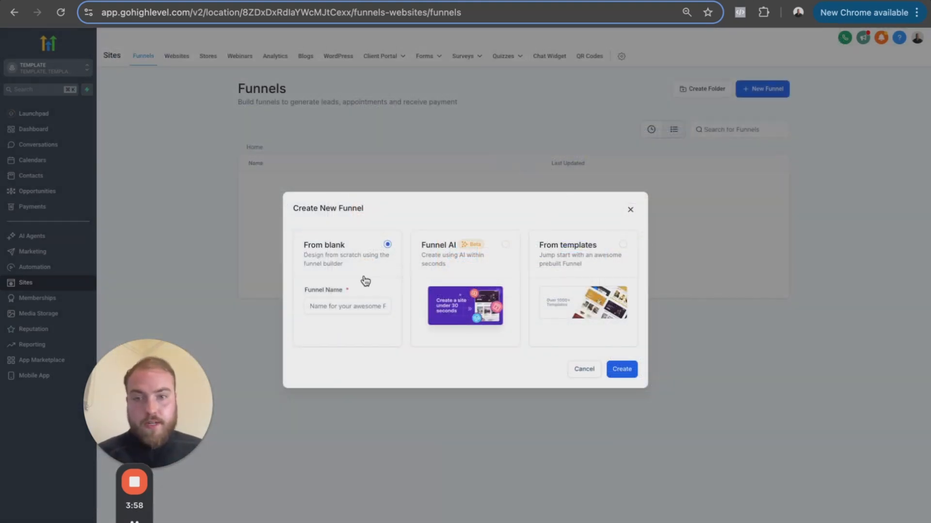
- Create the new funnel from blank with the name "Roofing"
click(622, 370)
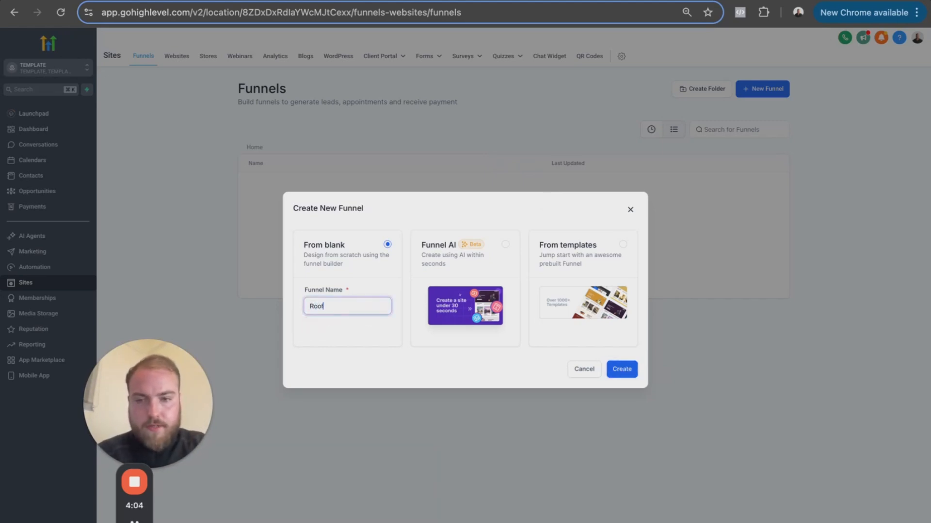
click(623, 370)
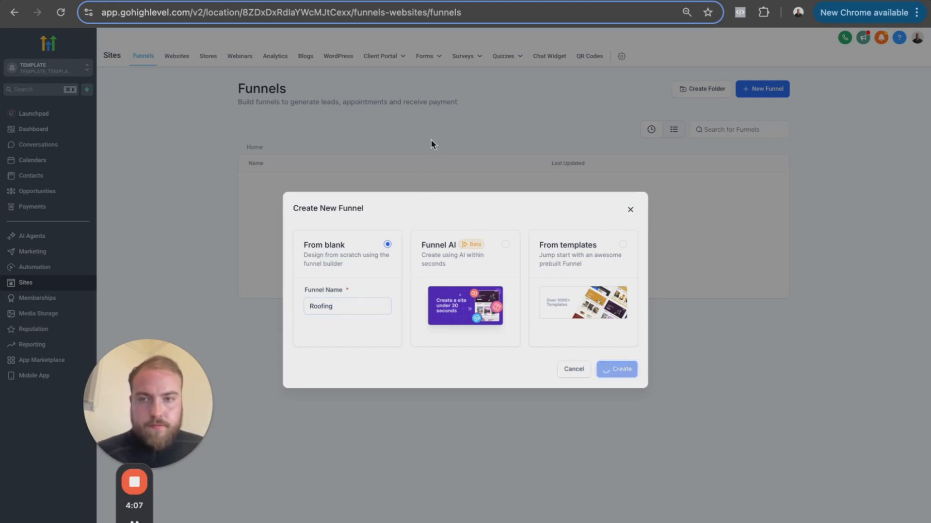
- Review the landing page copy in Claude from the FAQs back up to the eyebrow, headline and subhead
click(277, 2)
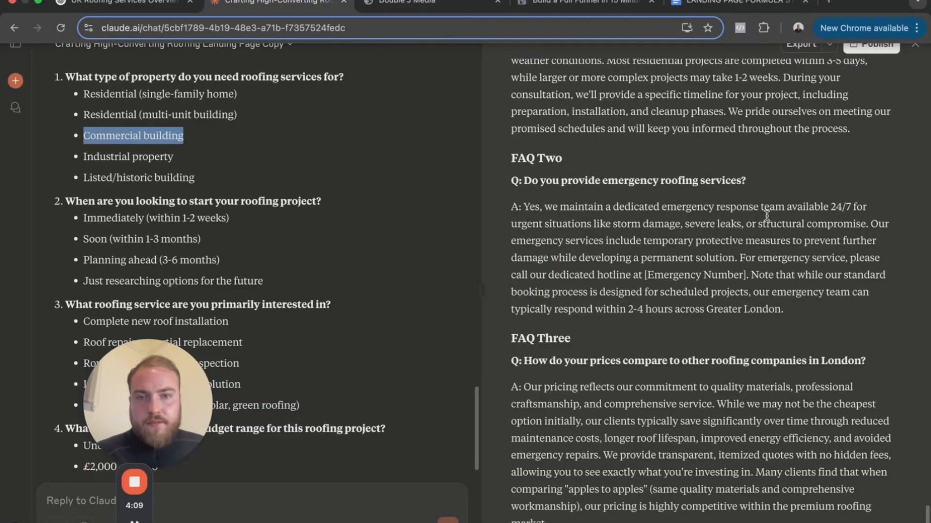
click(745, 245)
scroll(717, 236, up, 10)
scroll(718, 237, up, 15)
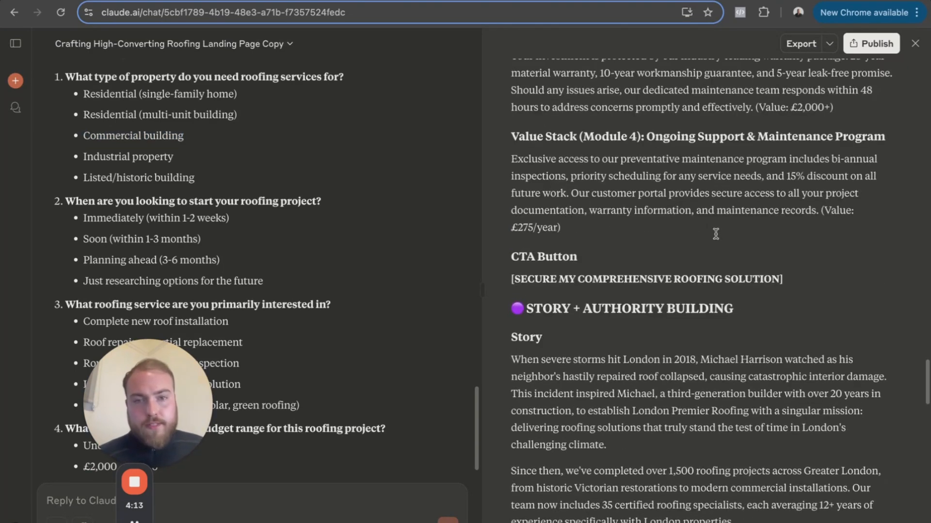
scroll(716, 234, up, 1)
scroll(749, 339, up, 20)
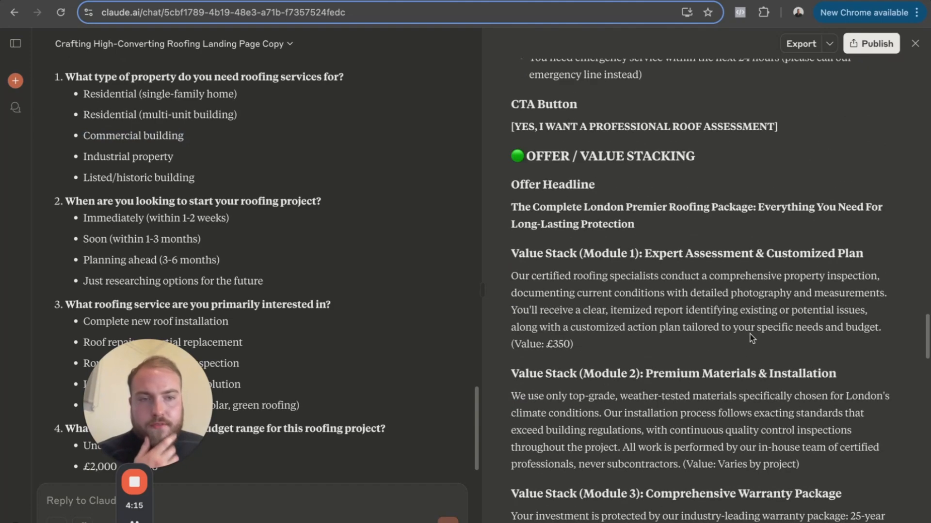
scroll(748, 339, up, 6)
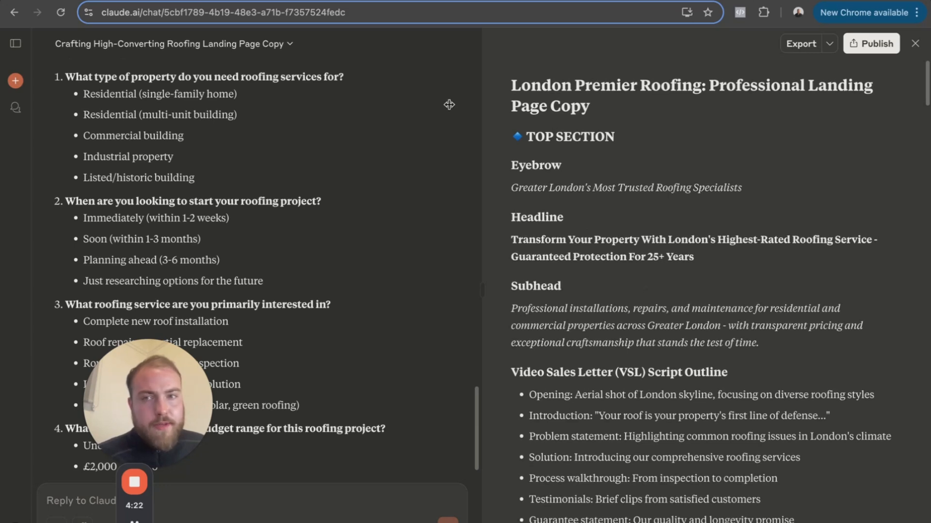
scroll(701, 291, down, 3)
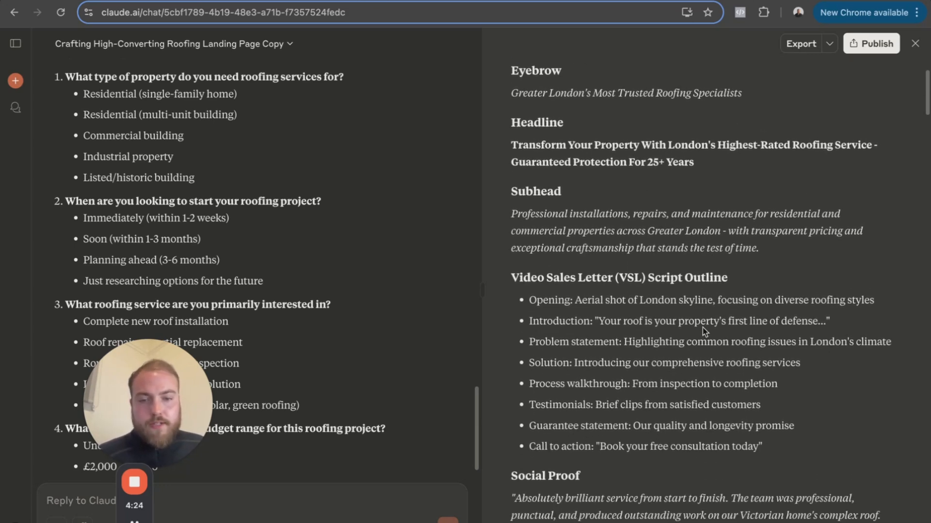
- Switch back to GoHighLevel and add a funnel step named "opt-in" to the Roofing funnel
key(ctrl+Tab)
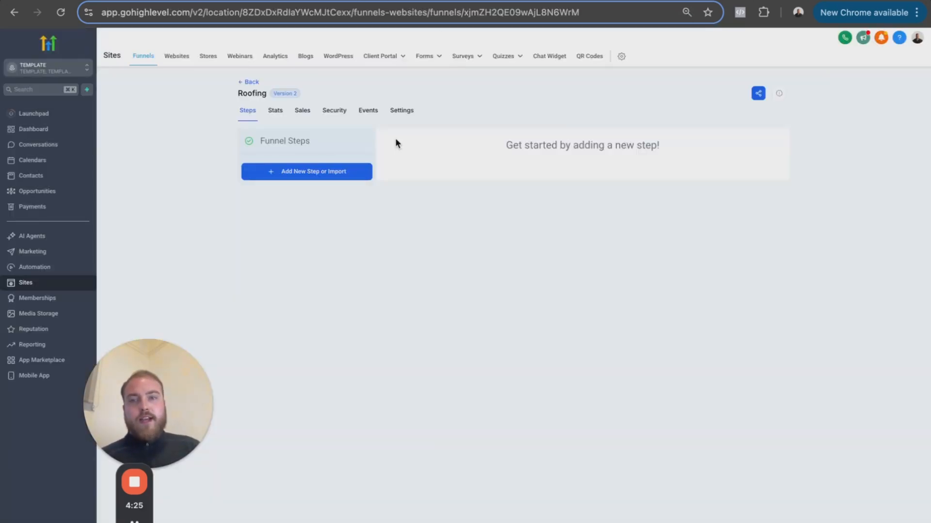
click(305, 175)
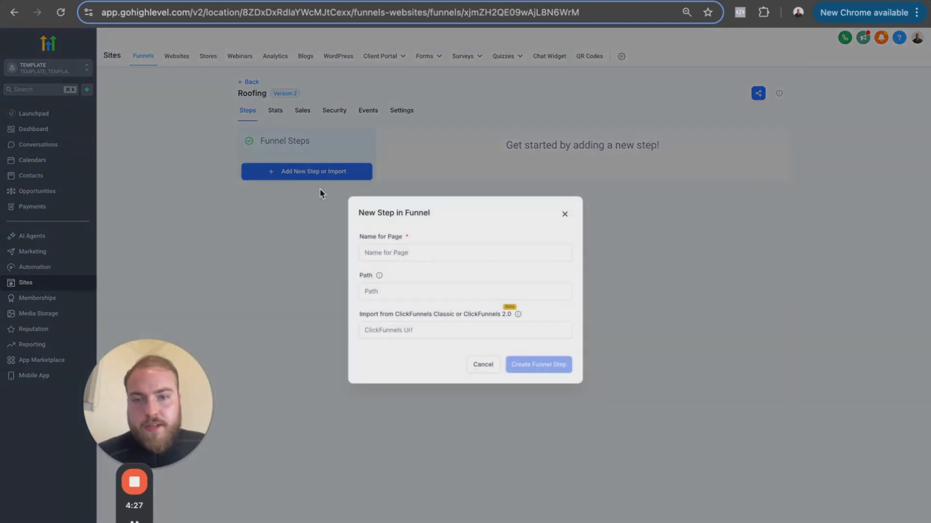
click(398, 252)
text(opti)
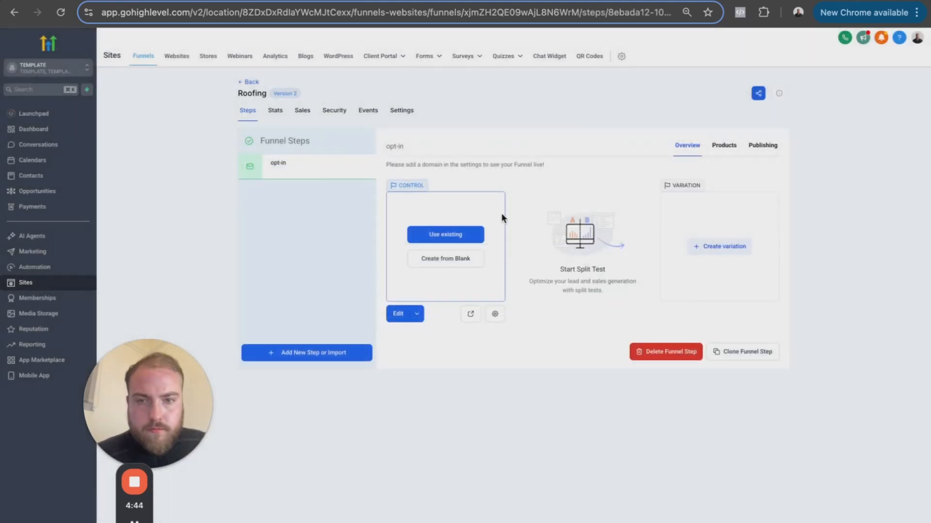
click(450, 239)
click(373, 279)
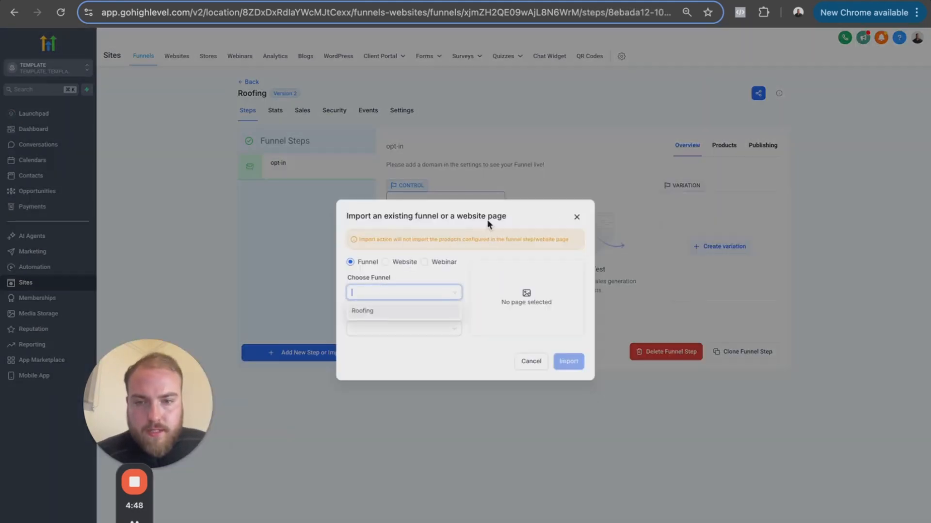
click(577, 219)
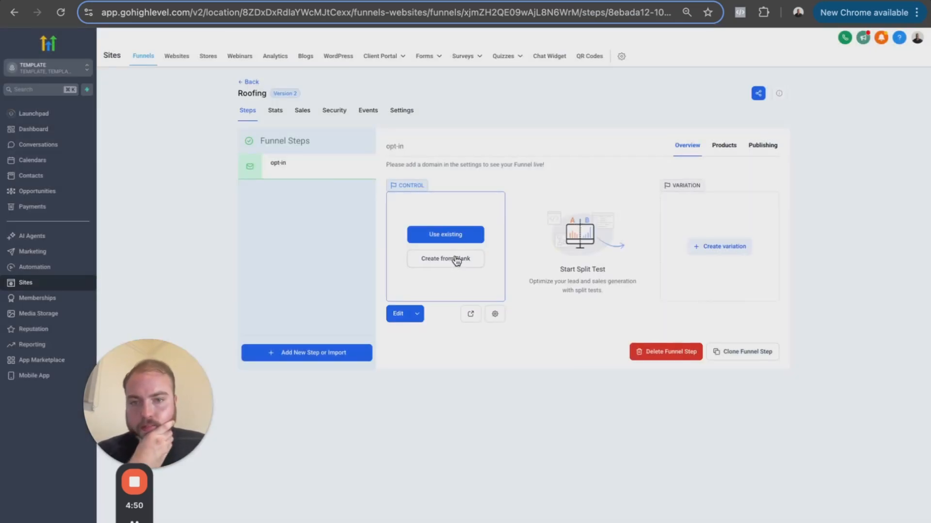
- Create the opt-in page from blank and add a full-width section containing a one-column row
click(455, 259)
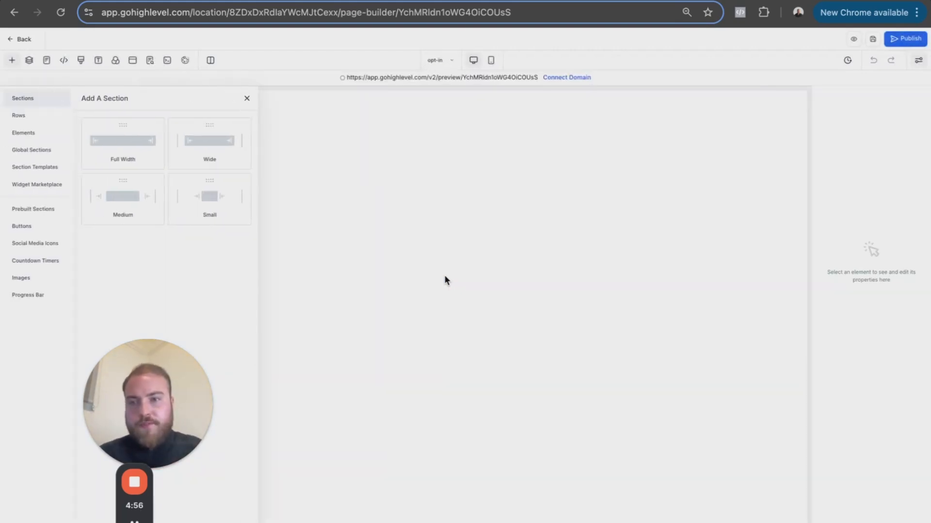
drag(89, 145, 509, 129)
click(404, 129)
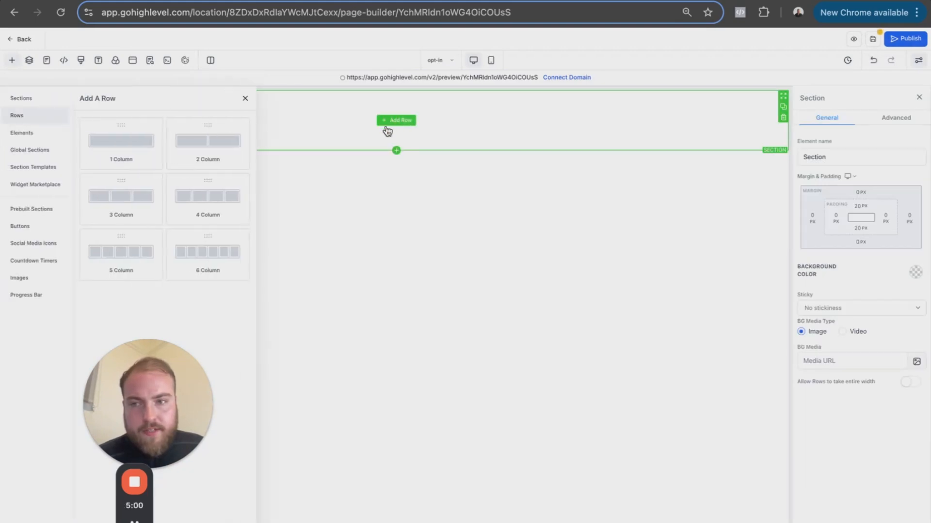
drag(117, 141, 353, 136)
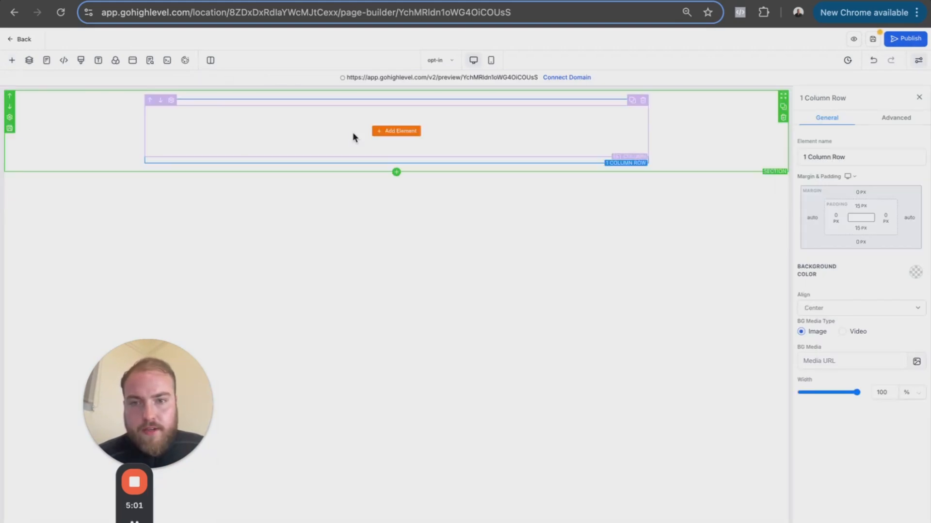
- Add a headline element to the row in the page's first section
click(395, 132)
drag(107, 167, 389, 125)
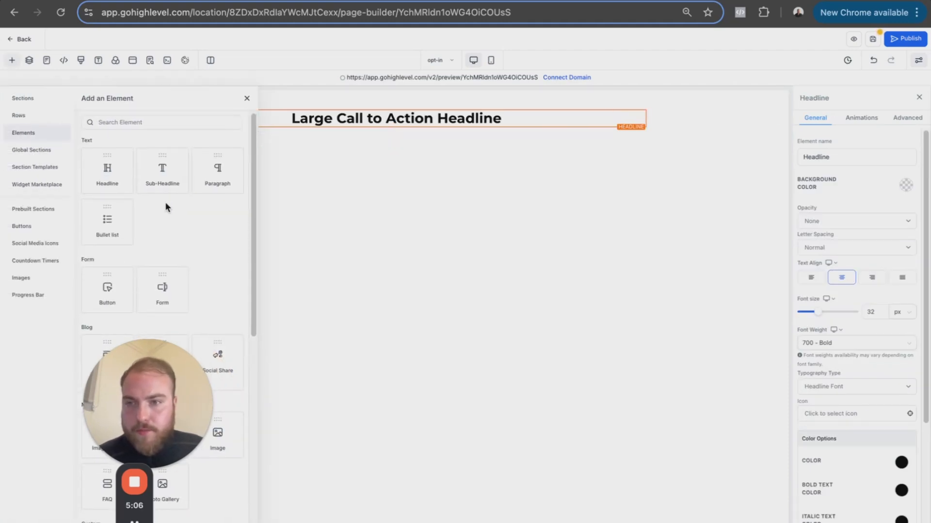
scroll(166, 202, down, 1)
drag(175, 425, 511, 389)
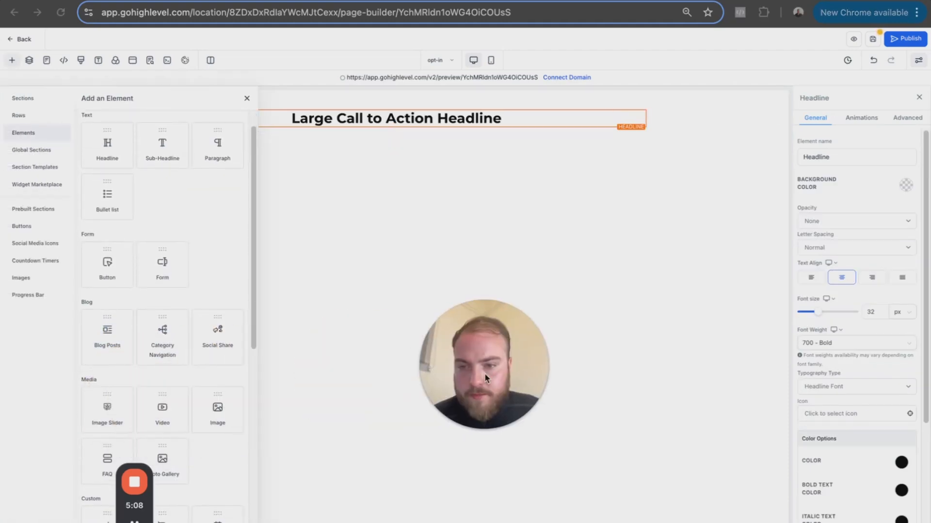
scroll(187, 257, down, 1)
scroll(170, 223, down, 2)
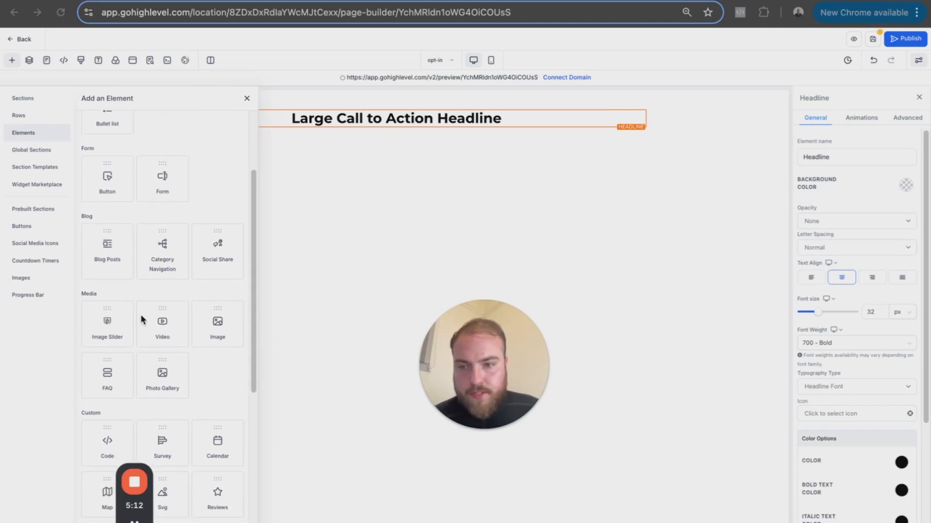
scroll(150, 347, up, 4)
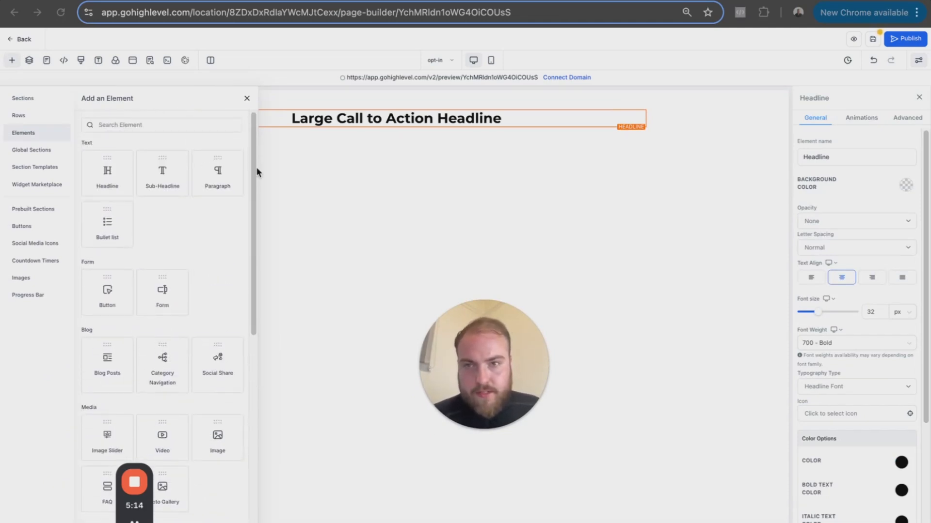
click(266, 1)
triple_click(653, 160)
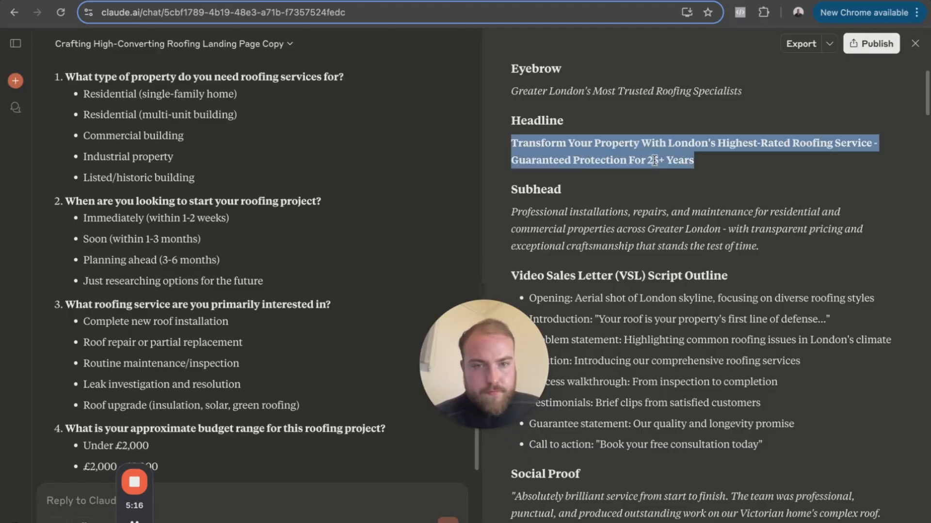
click(441, 1)
click(433, 118)
triple_click(346, 125)
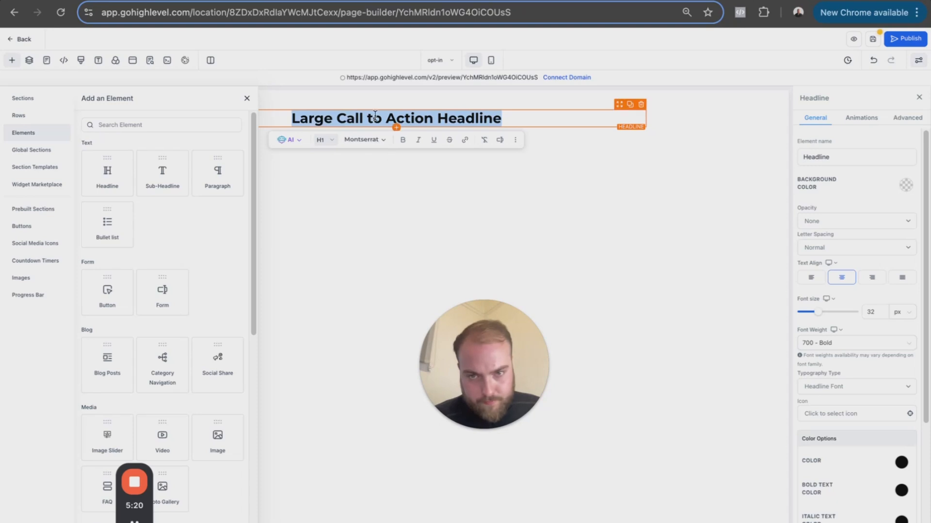
- Replace the placeholder headline with Claude's eyebrow text "Greater London's Most Trusted Roofing Specialists", without a trailing blank line
click(302, 9)
triple_click(630, 97)
key(super+c)
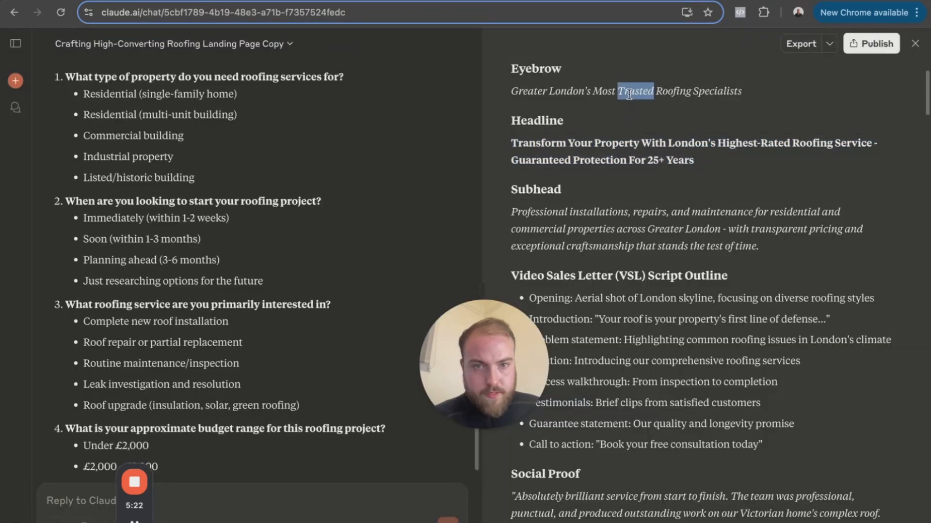
click(427, 1)
triple_click(393, 113)
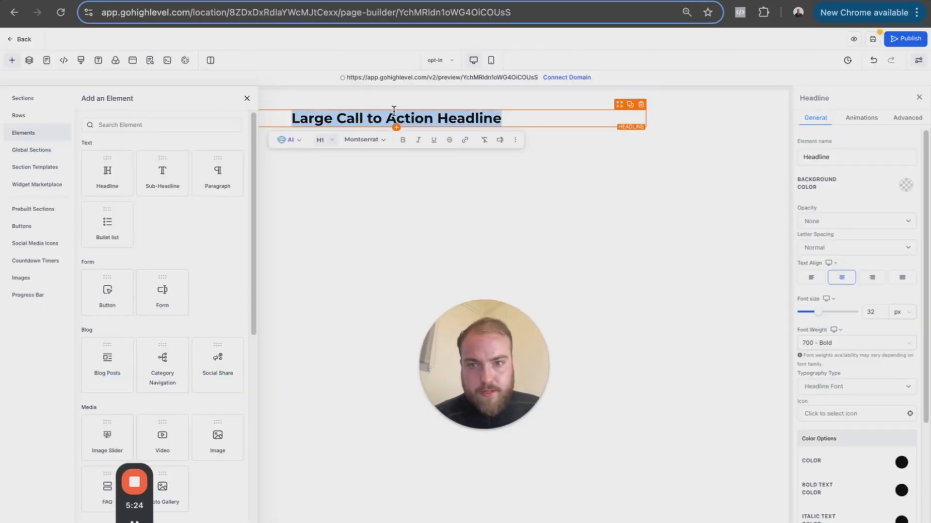
key(super+v)
key(BackSpace)
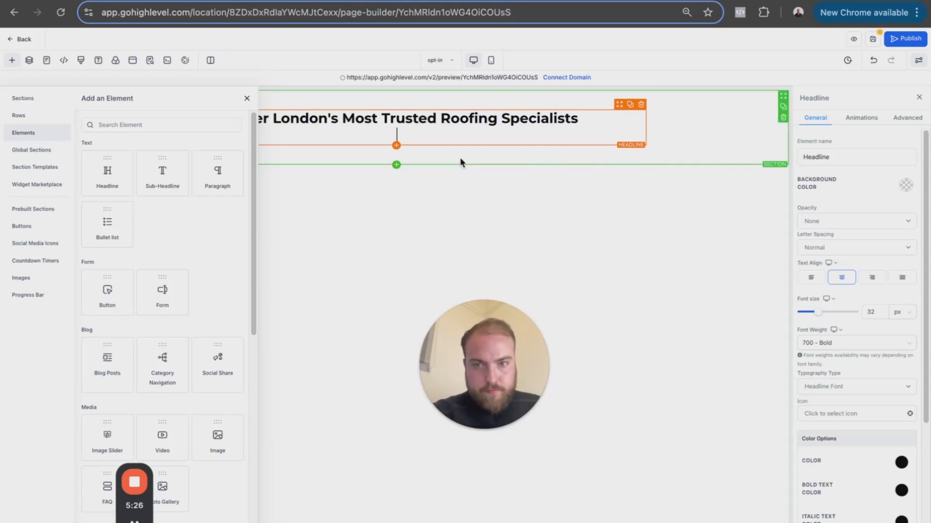
- Set the top and bottom padding of the eyebrow's one-column row to 0 px
click(586, 104)
click(644, 109)
click(851, 218)
click(821, 247)
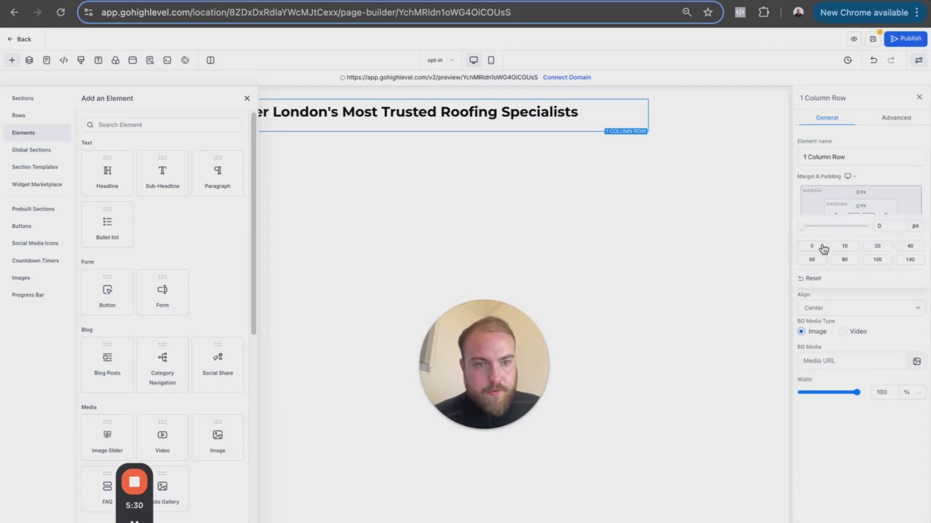
click(860, 228)
click(812, 268)
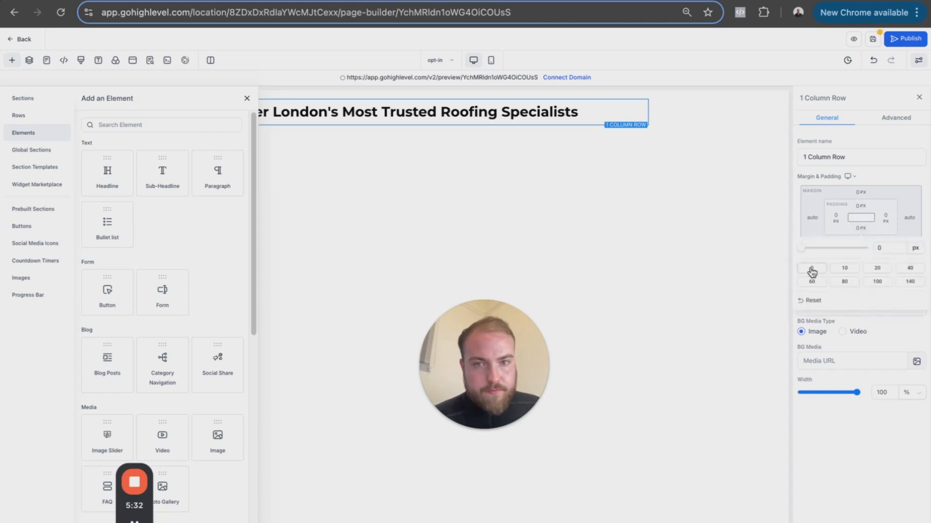
- Set the top and bottom padding of the eyebrow's section to 0 px
click(688, 108)
click(862, 208)
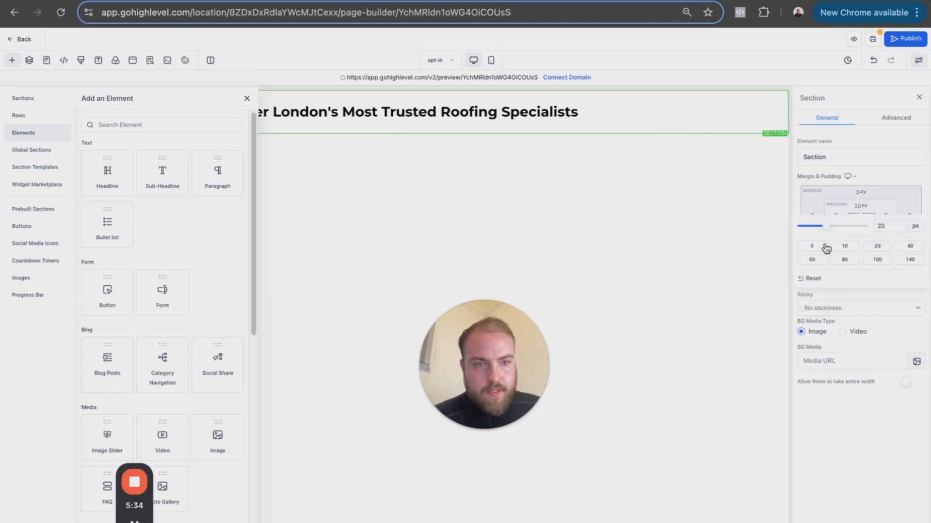
click(819, 246)
click(858, 213)
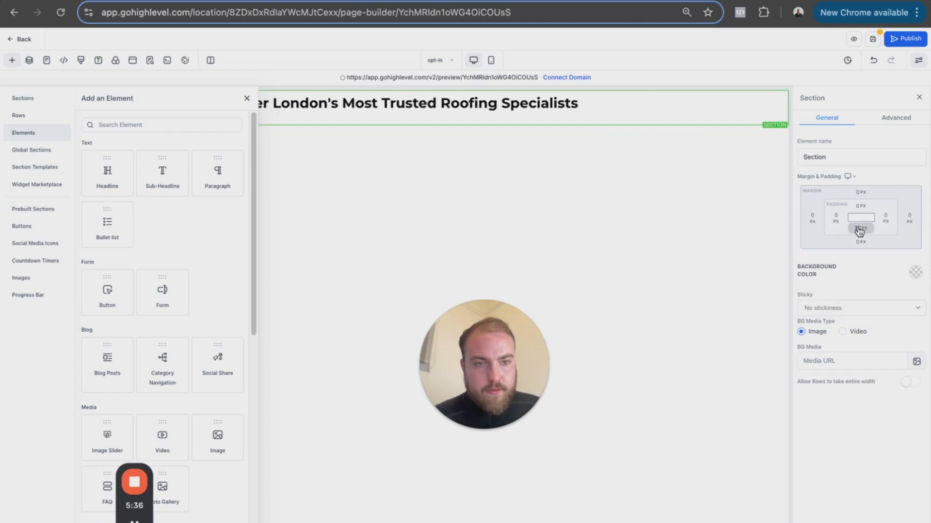
click(816, 270)
click(678, 104)
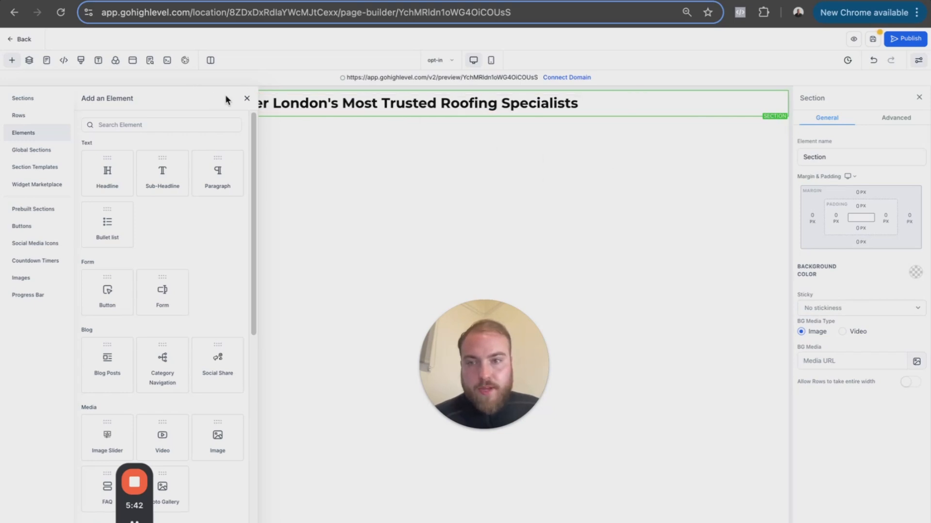
- Add a second full-width section with a one-column row beneath the eyebrow section
click(247, 100)
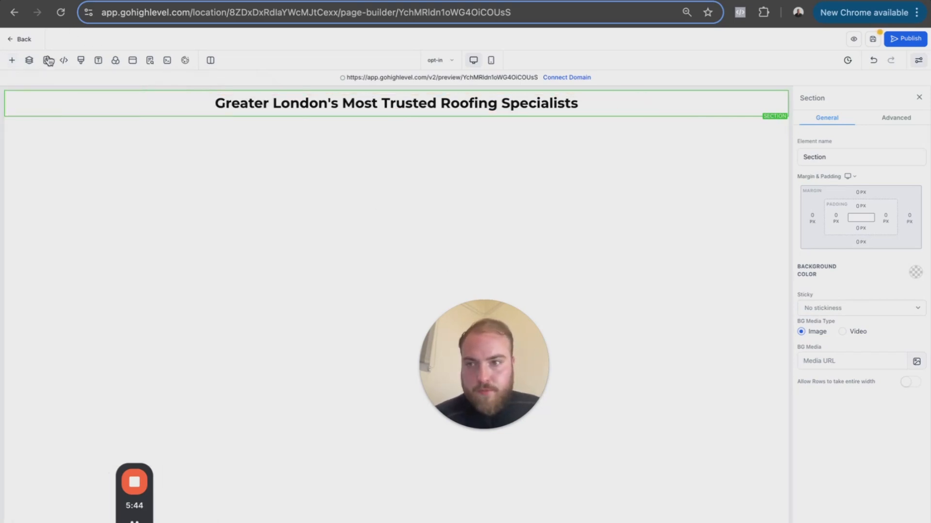
click(13, 61)
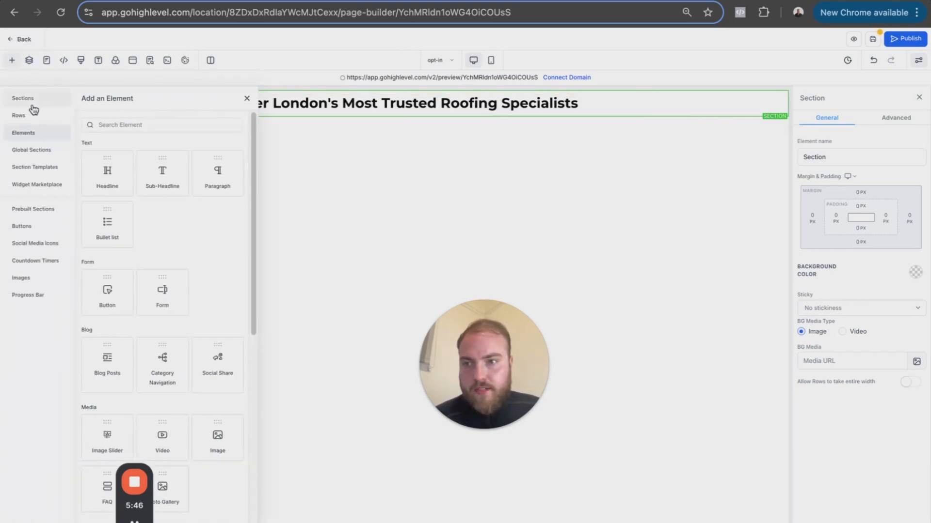
click(32, 105)
drag(121, 143, 442, 181)
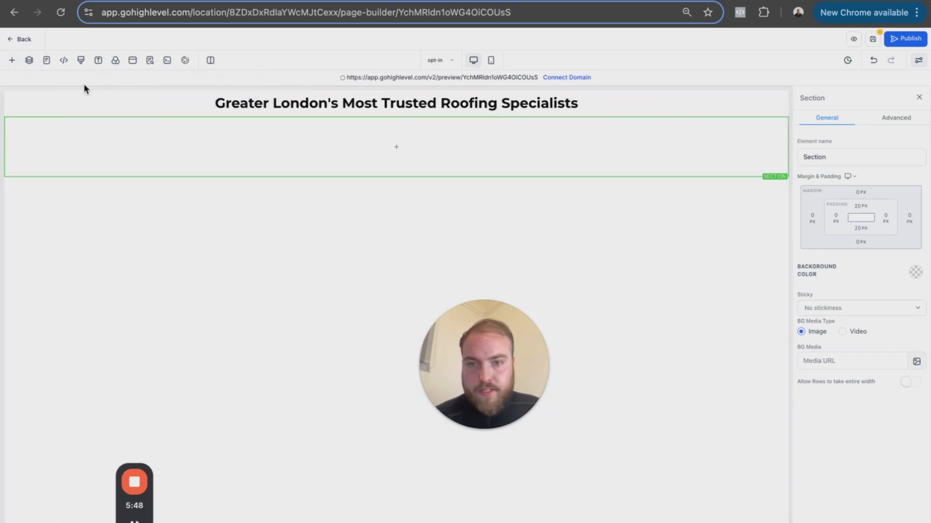
click(397, 147)
drag(125, 141, 411, 166)
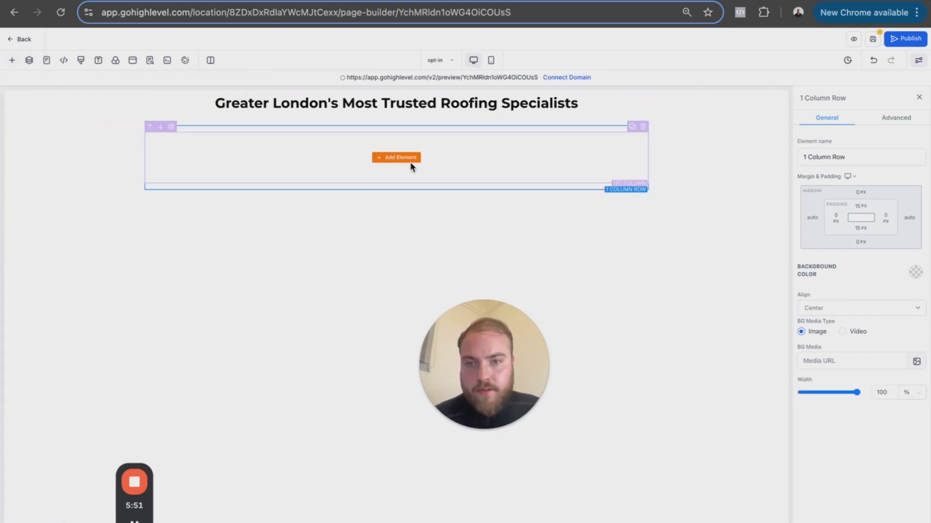
- Set the second section's top and bottom padding to 100 px
click(671, 152)
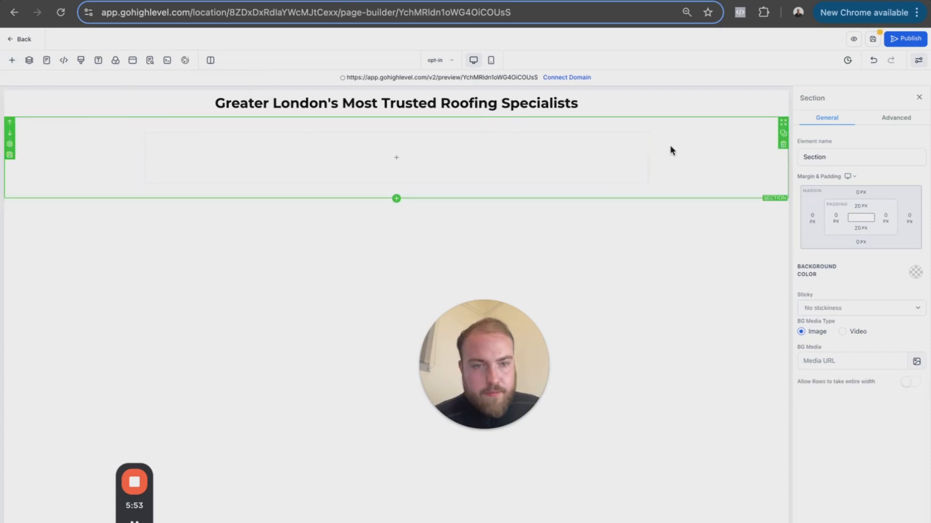
click(862, 208)
click(878, 260)
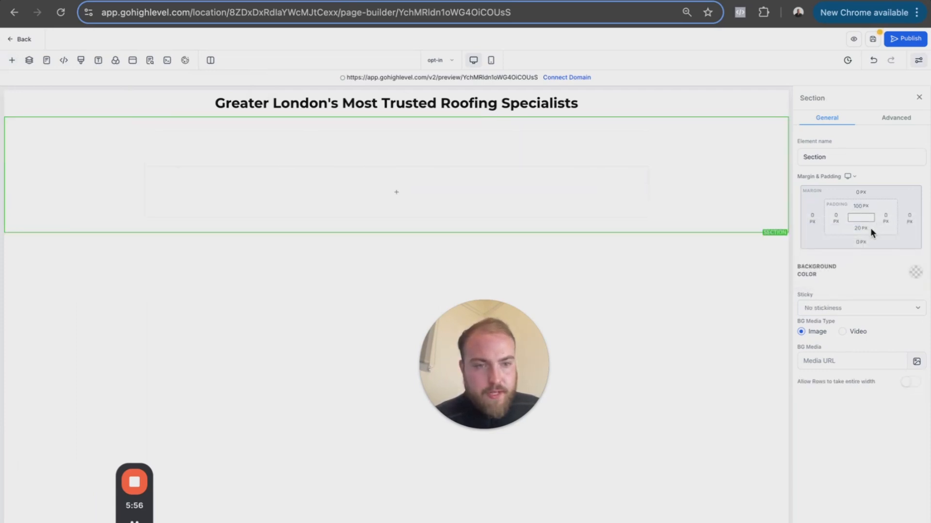
click(859, 230)
click(878, 281)
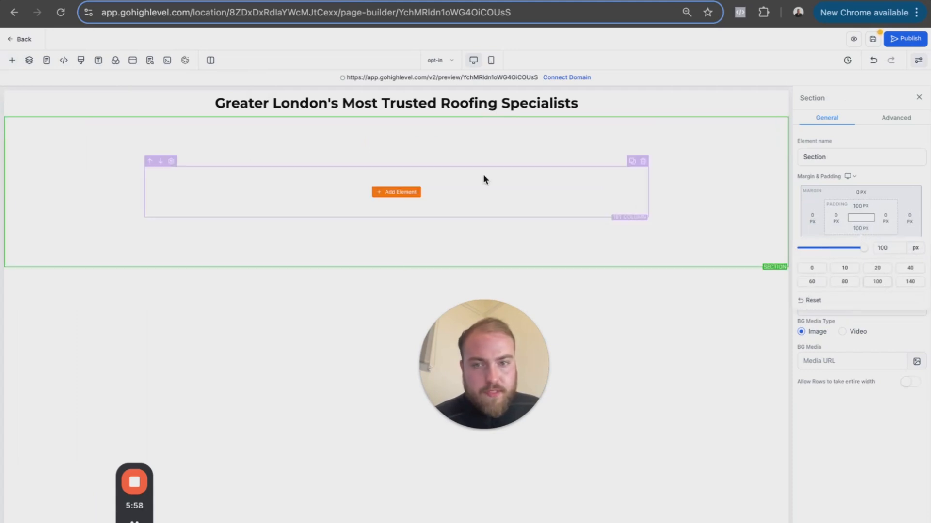
- Add a headline element to the second section's row with a sub-headline directly beneath it
click(404, 196)
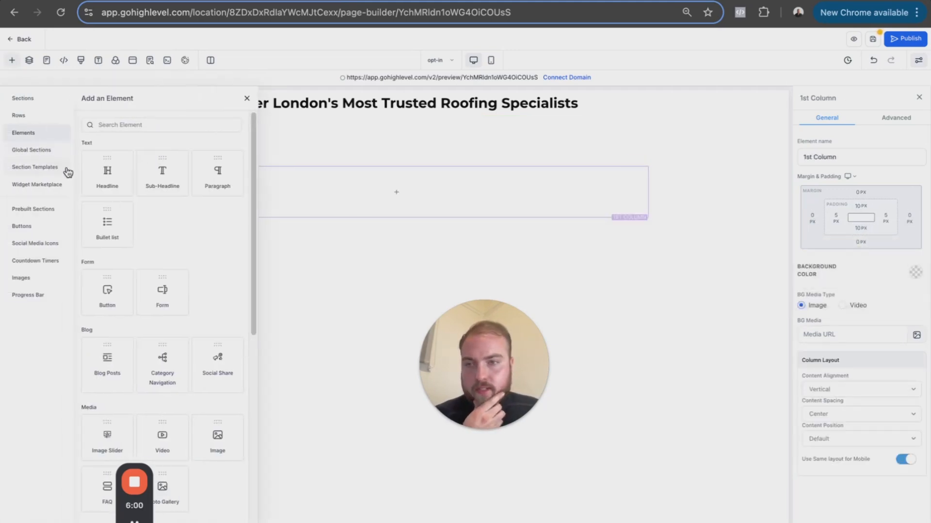
drag(107, 172, 373, 185)
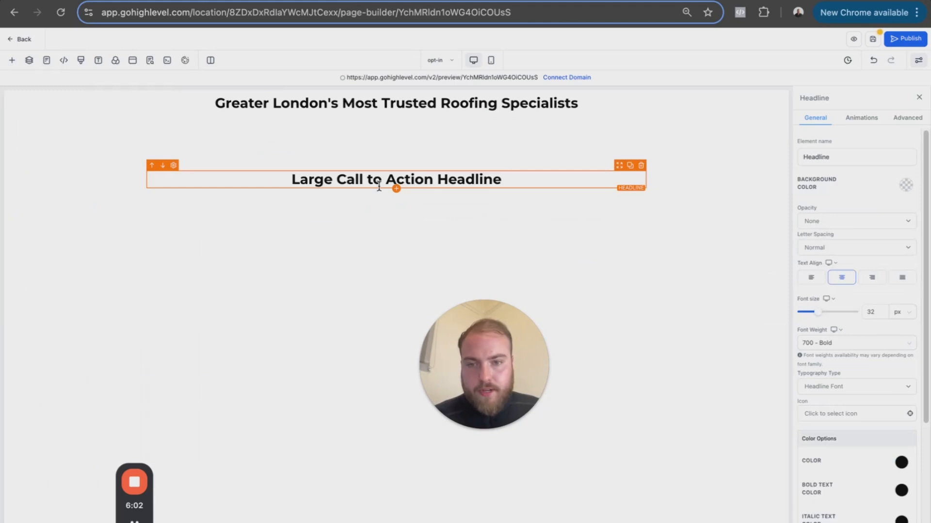
click(396, 189)
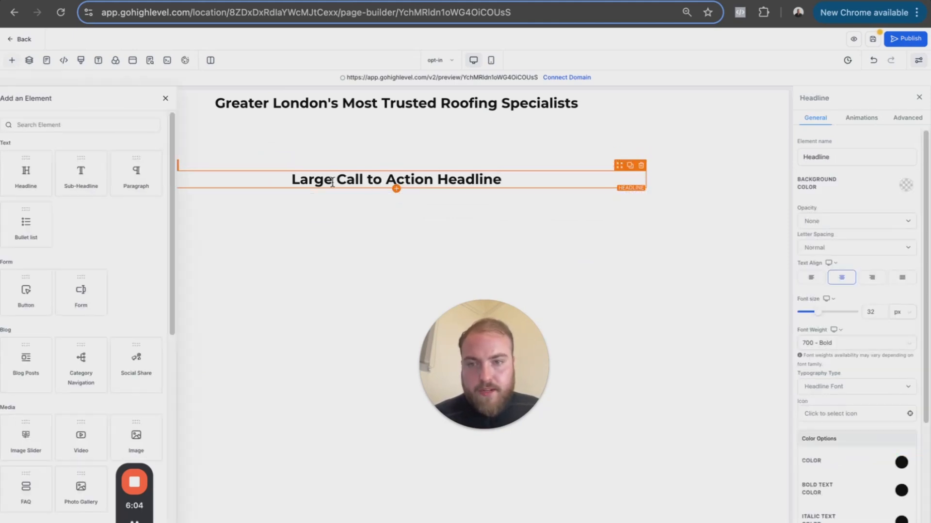
drag(173, 181, 441, 210)
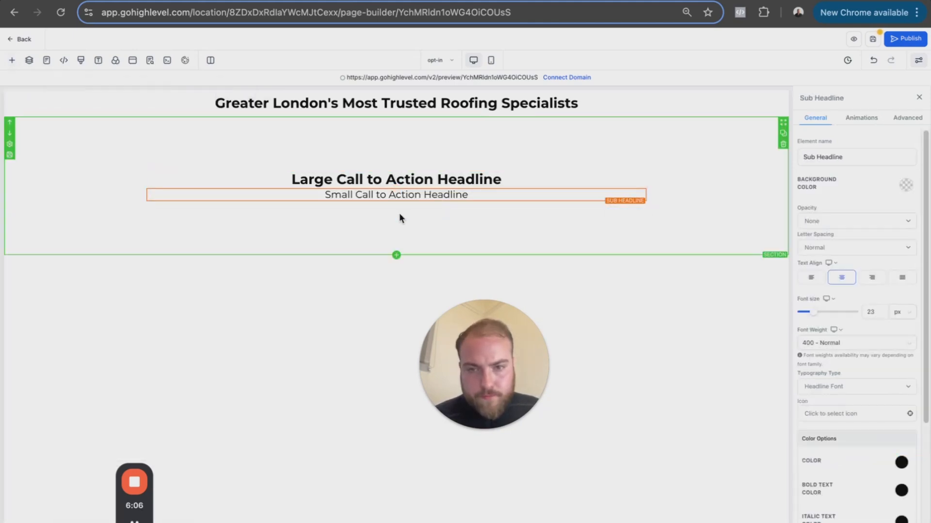
- Add a video element beneath the sub-headline in the second section
click(396, 212)
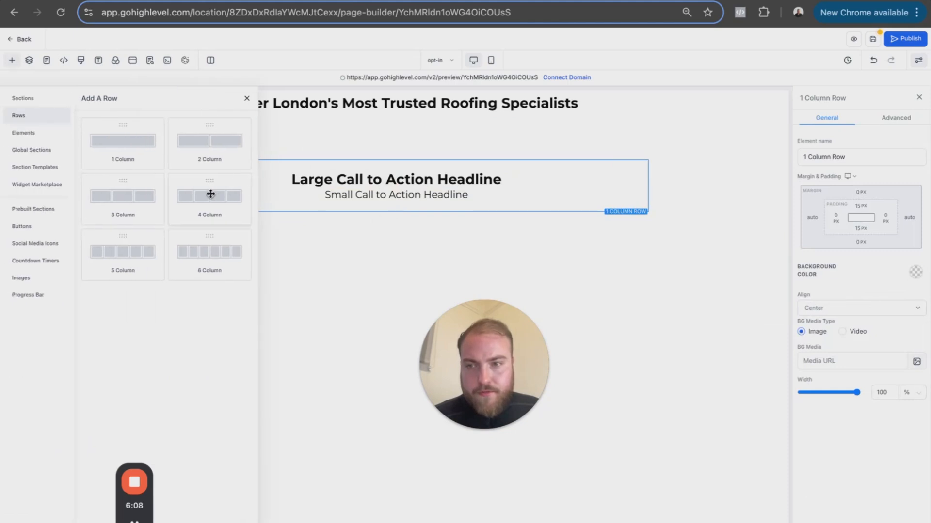
click(24, 134)
scroll(146, 269, down, 5)
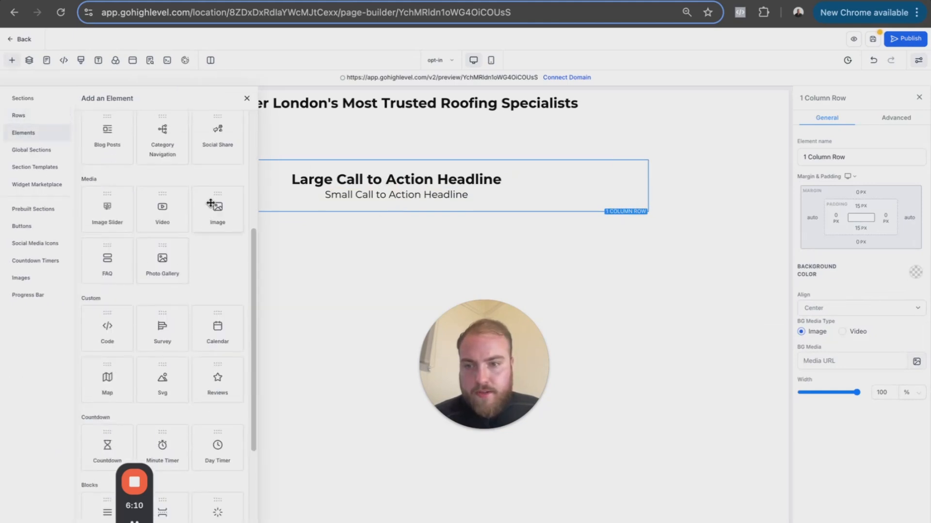
drag(166, 208, 378, 223)
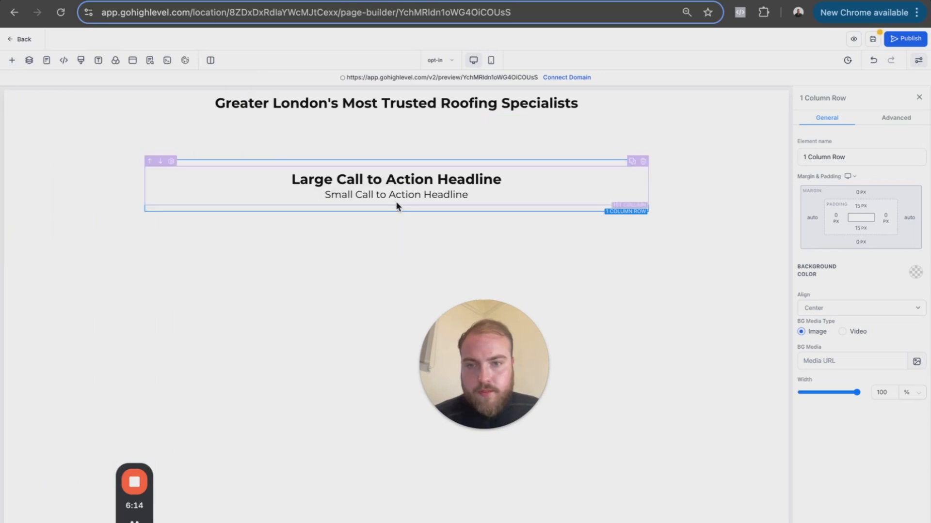
click(12, 60)
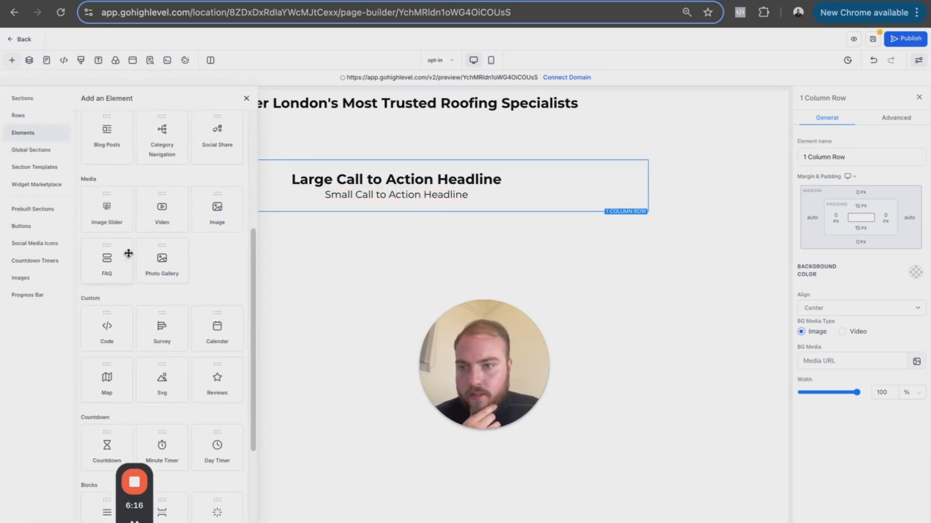
drag(172, 215, 400, 221)
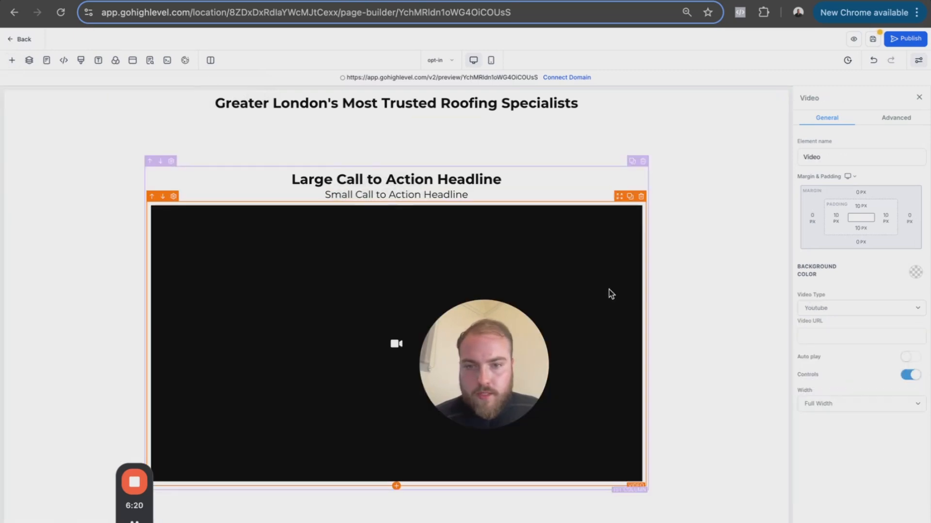
- Add a button element directly beneath the video in the second section
click(12, 60)
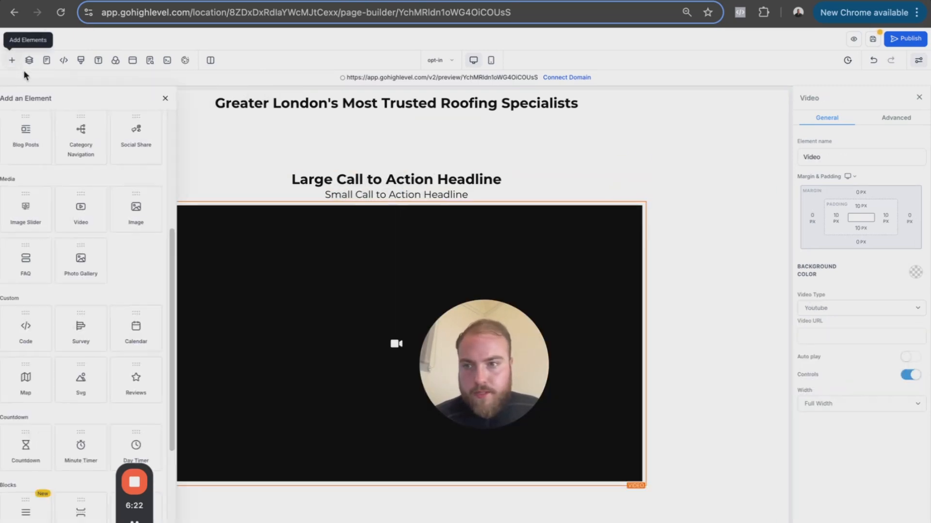
scroll(152, 229, up, 5)
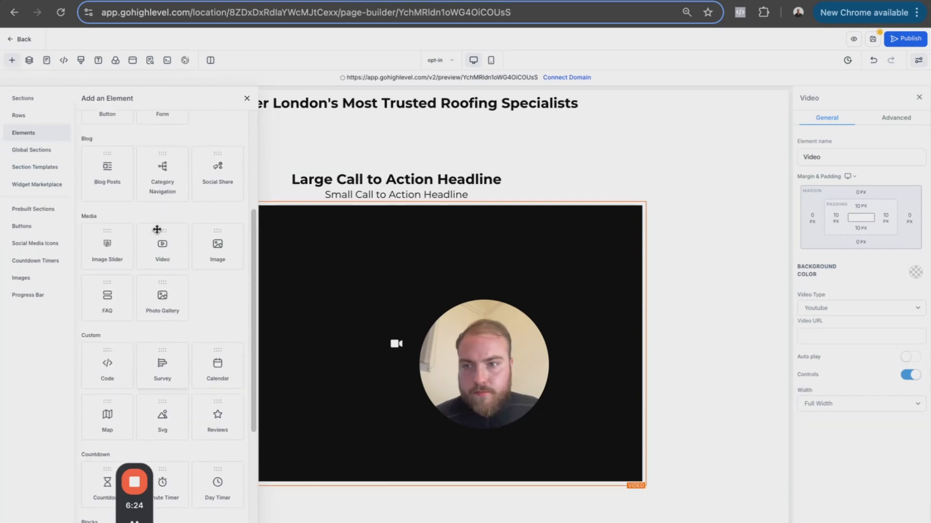
drag(127, 284, 473, 490)
click(761, 191)
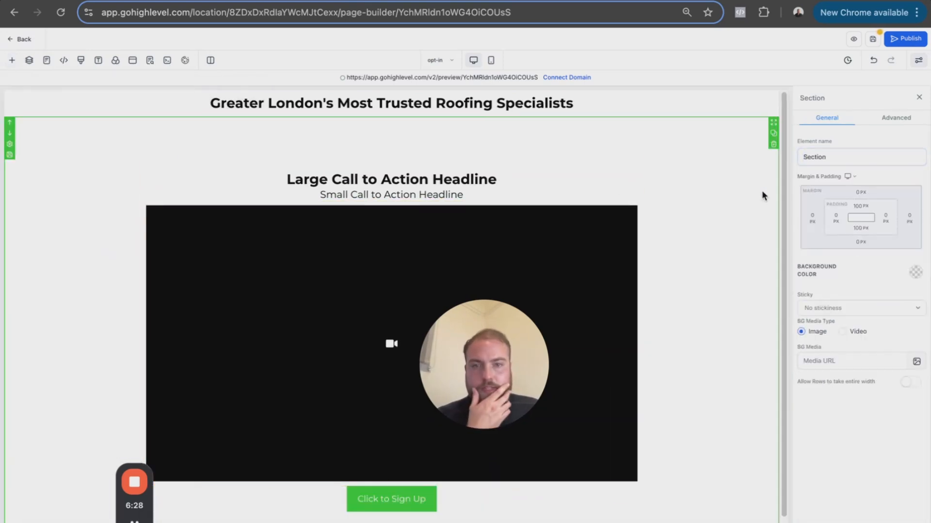
- Replace the second section's placeholder headline with Claude's headline, "Transform Your Property With London's Highest-Rated Roofing Service - Guaranteed Protection For 25+ Years"
click(379, 2)
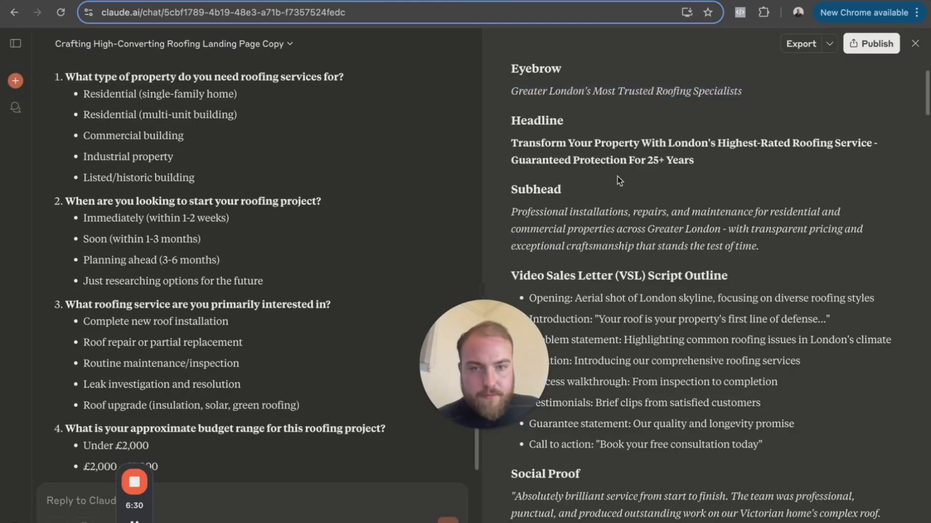
triple_click(613, 156)
key(super+c)
click(320, 1)
triple_click(369, 181)
key(super+v)
- Replace the sub-headline with Claude's subhead copy, removing the trailing blank lines and adding one blank line above the text
click(269, 2)
triple_click(630, 229)
key(super+c)
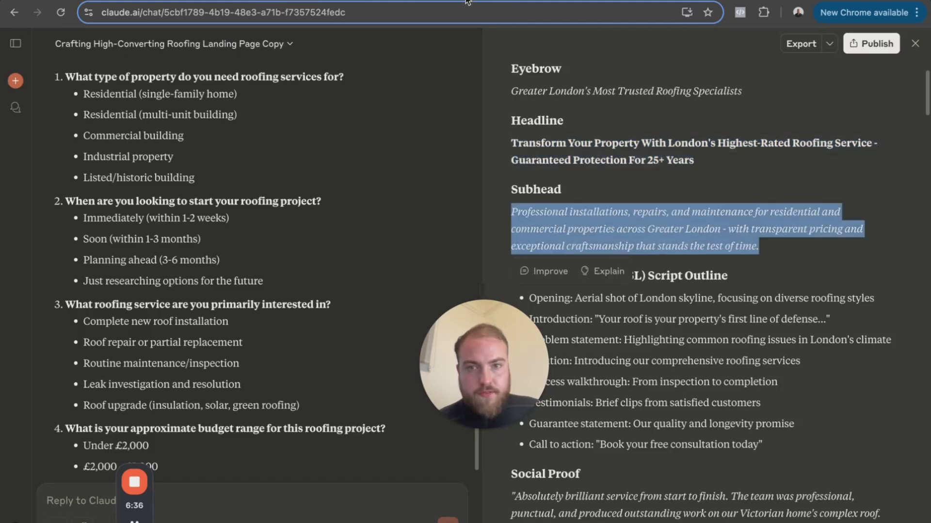
click(473, 2)
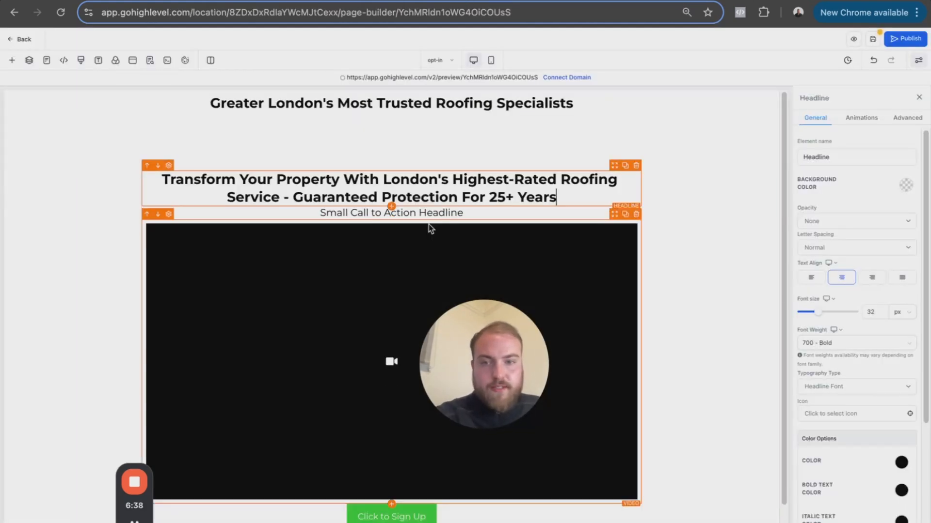
triple_click(436, 214)
key(super+v)
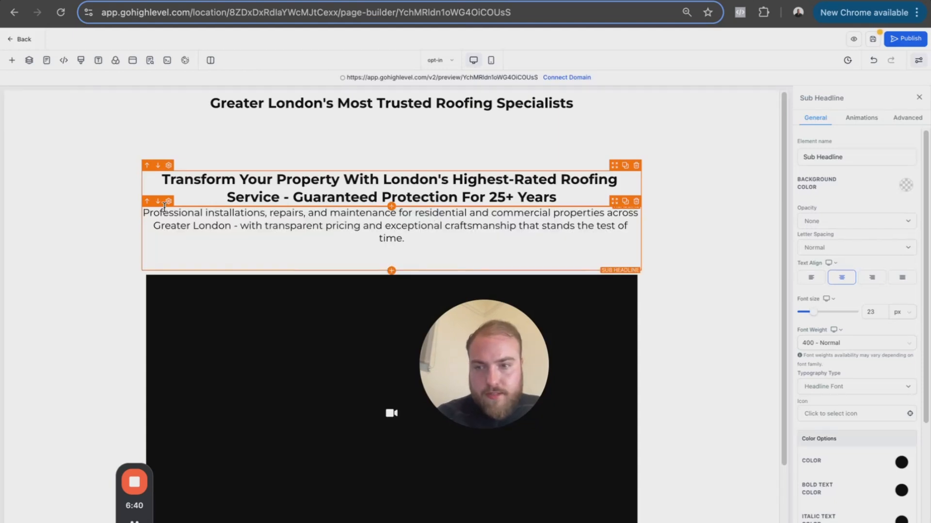
key(BackSpace)
key(BackSpace)
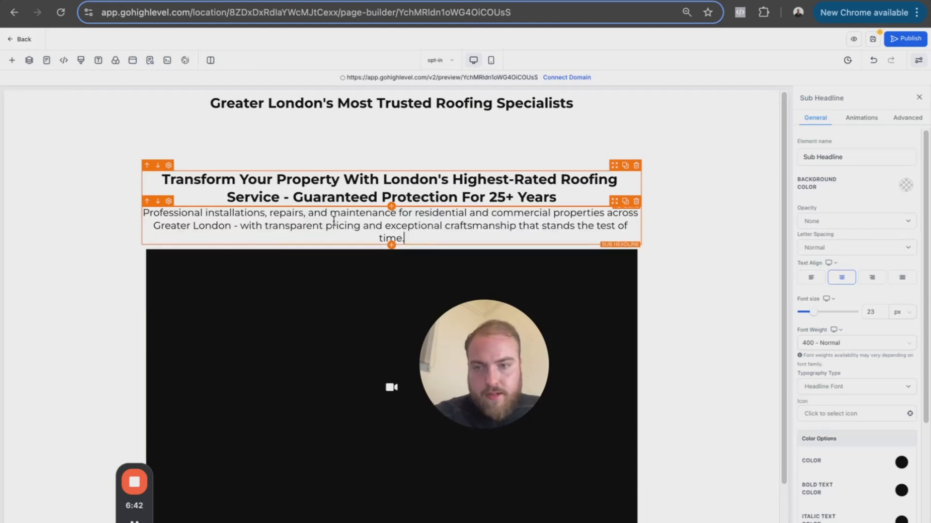
click(143, 212)
key(Return)
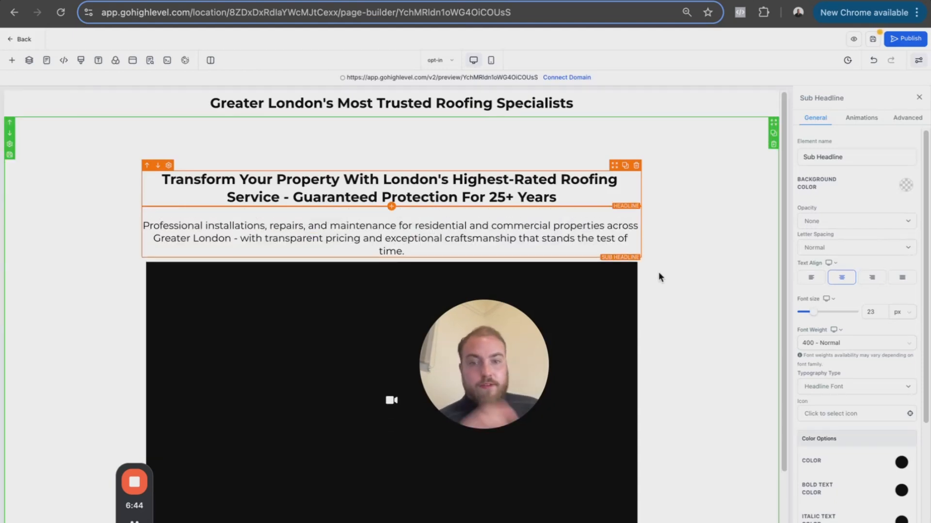
drag(431, 339, 77, 333)
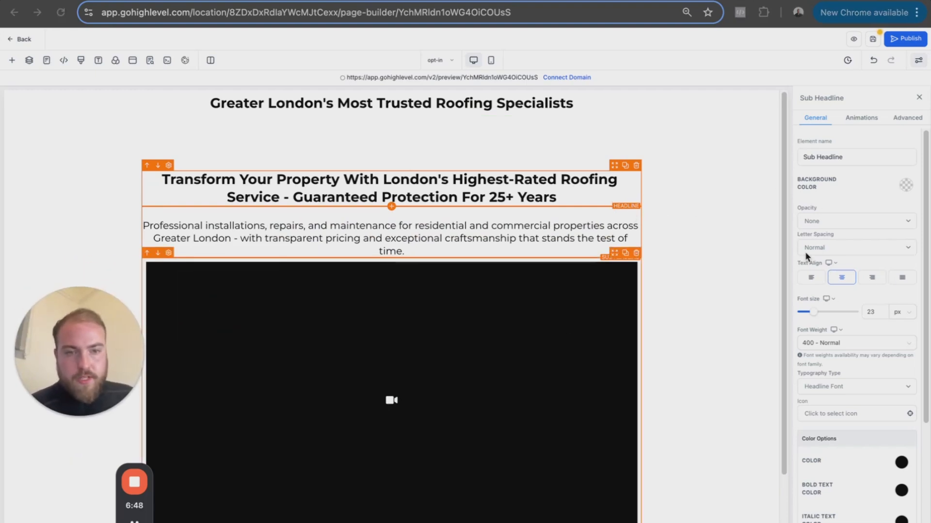
scroll(859, 469, down, 3)
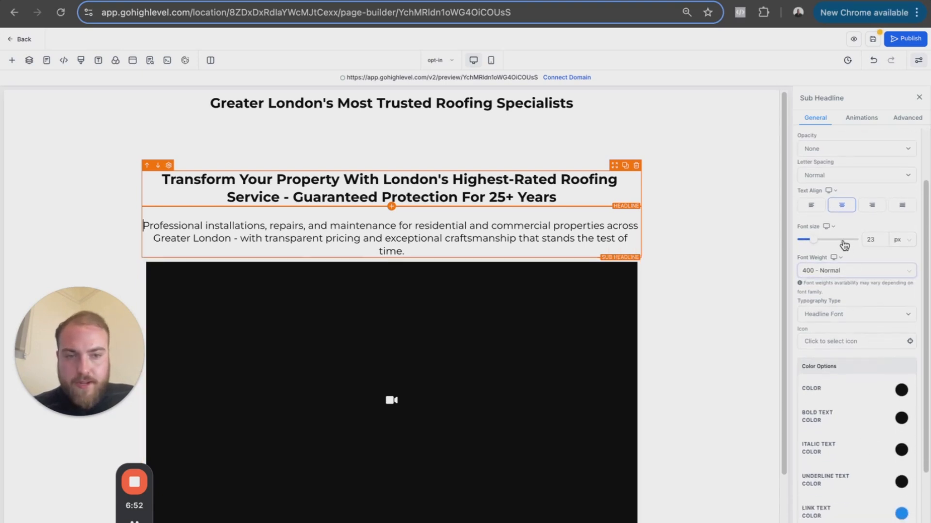
- Set the background colour of the section containing the video to blue
click(695, 216)
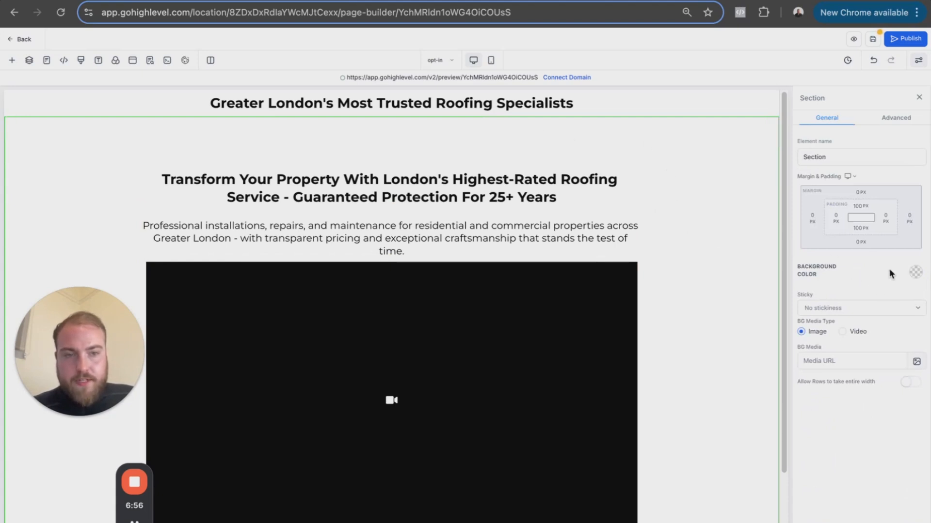
click(915, 272)
click(819, 296)
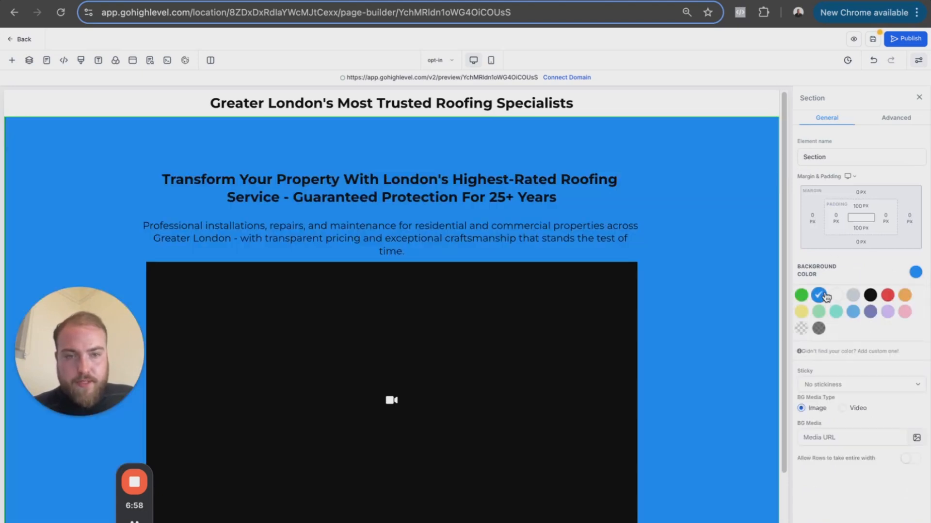
- Set the background colour of the eyebrow section to red
click(686, 113)
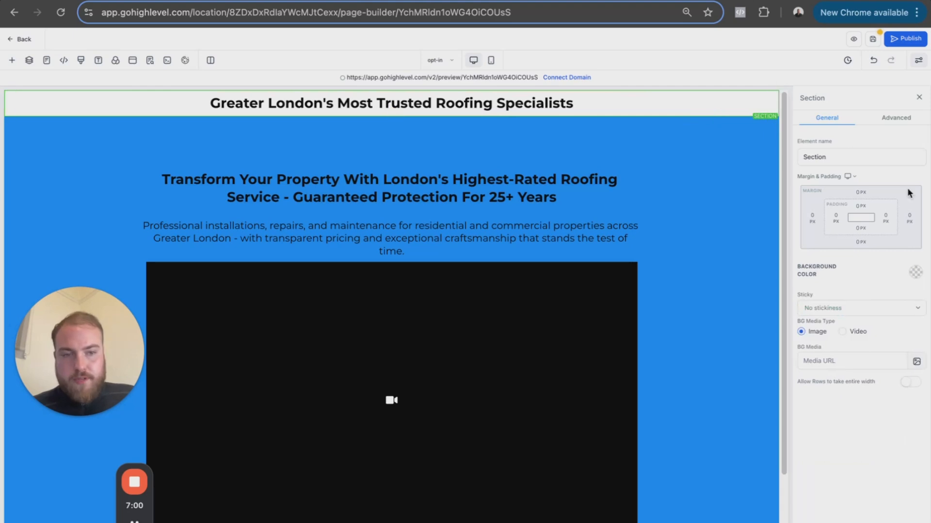
click(915, 272)
click(891, 296)
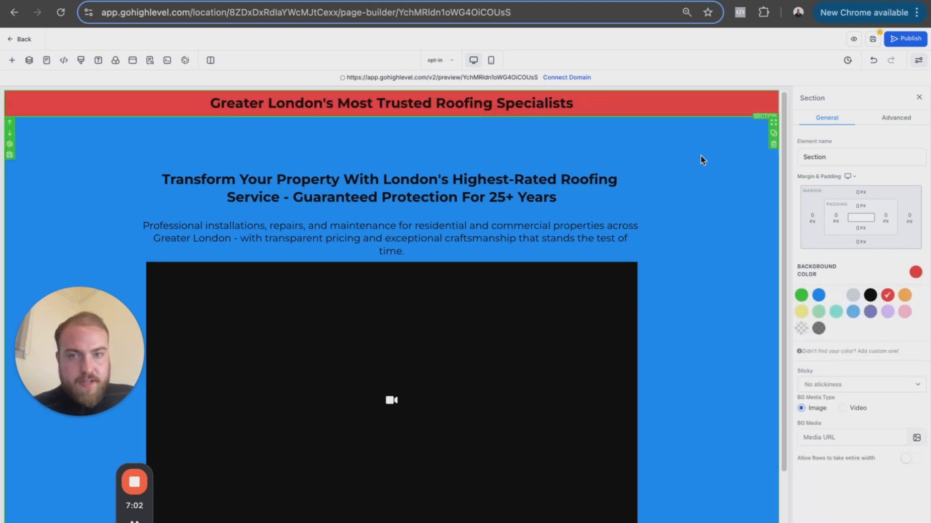
- Set the text colour of the eyebrow headline "Greater London's Most Trusted Roofing Specialists" to white
click(544, 103)
scroll(874, 441, down, 1)
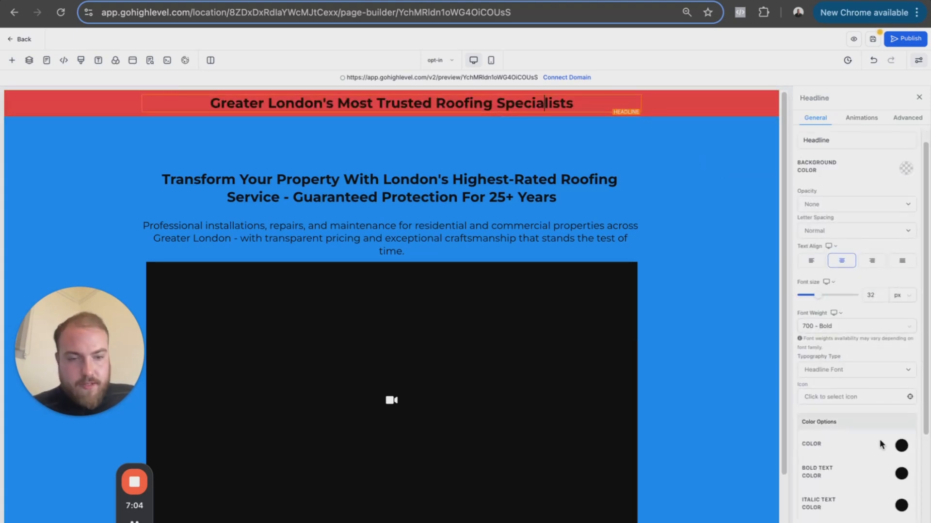
click(900, 449)
click(842, 469)
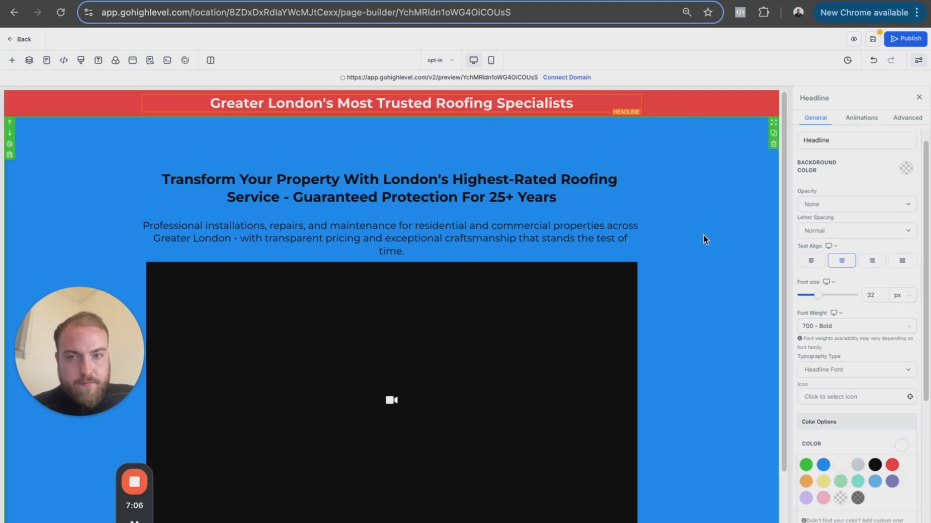
click(698, 237)
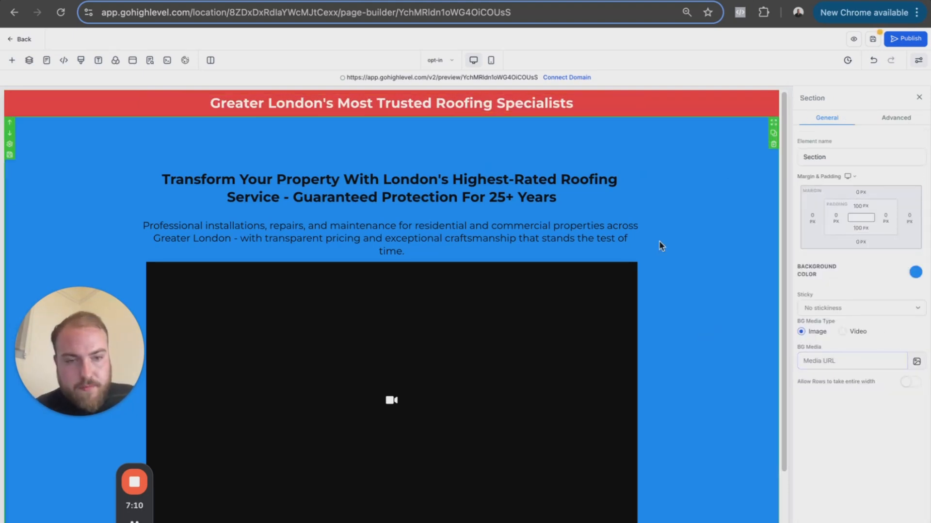
click(842, 360)
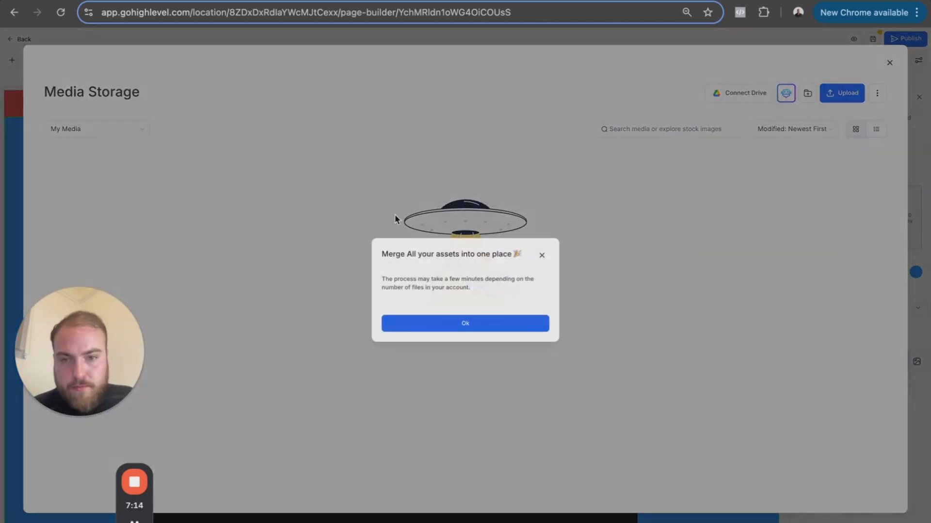
click(535, 324)
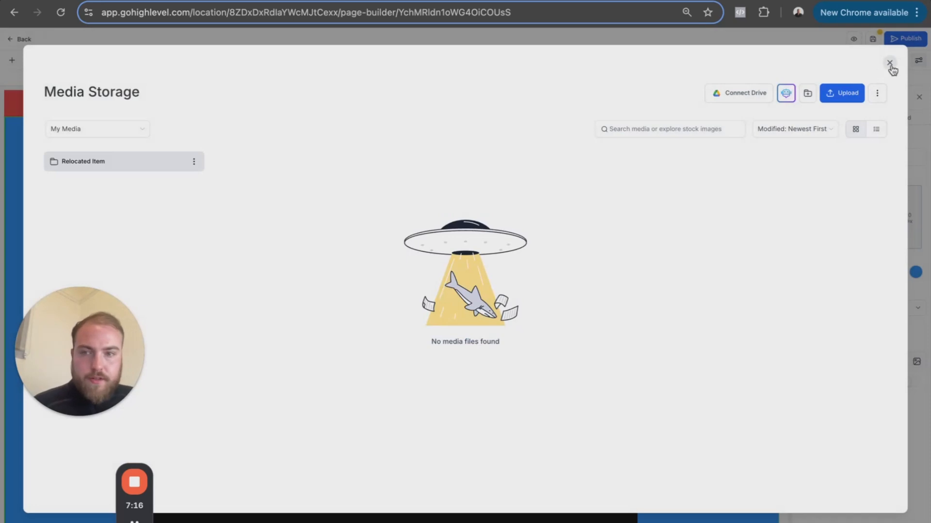
click(889, 63)
- Save the opt-in page and close the SEO meta data settings
scroll(462, 310, down, 1)
scroll(463, 305, down, 2)
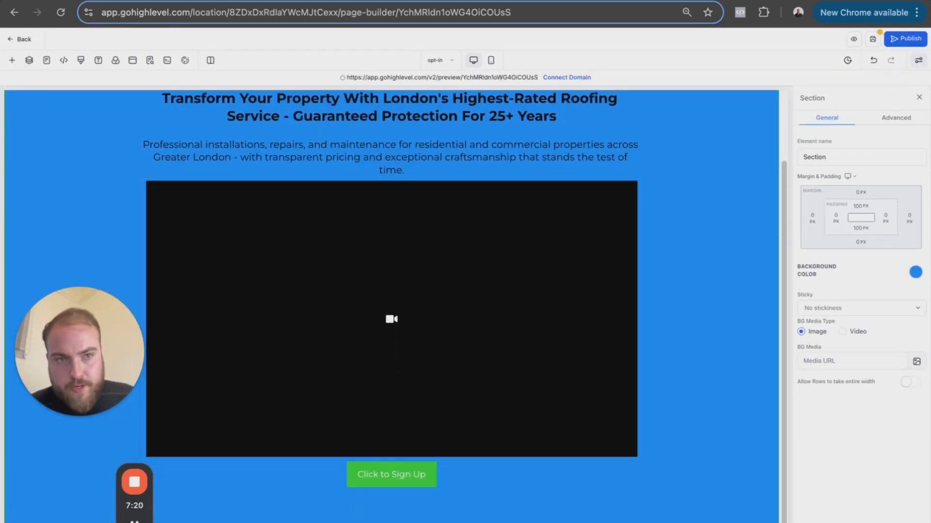
click(876, 38)
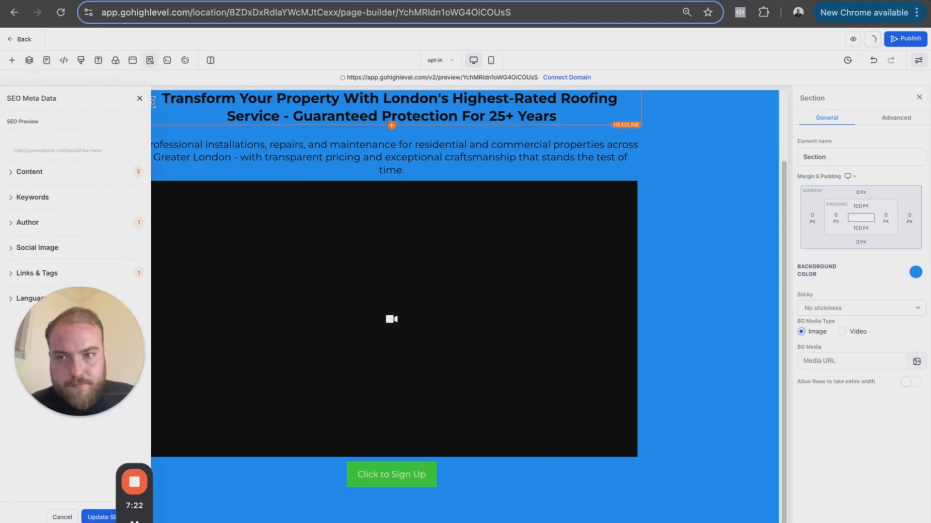
click(140, 99)
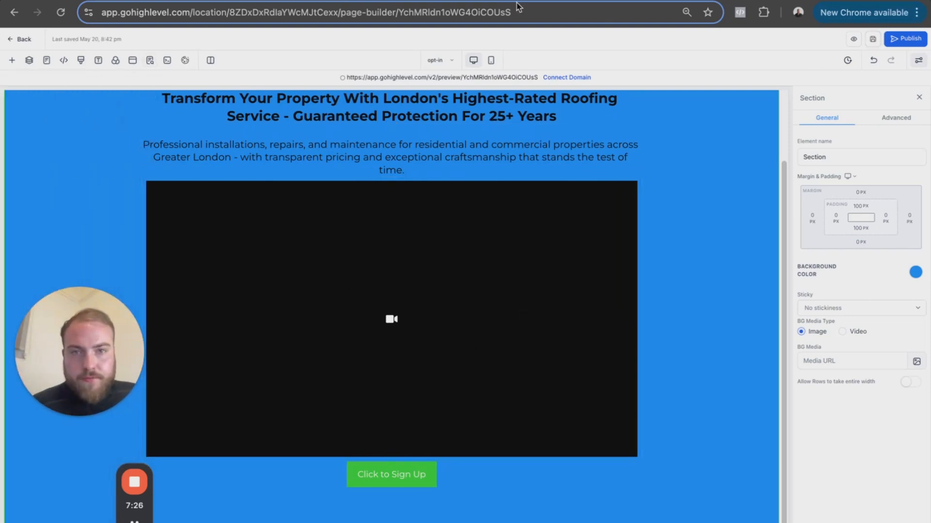
- Review the video script outline, social proof and benefits sections of the landing page copy in Claude
click(279, 5)
scroll(670, 233, down, 2)
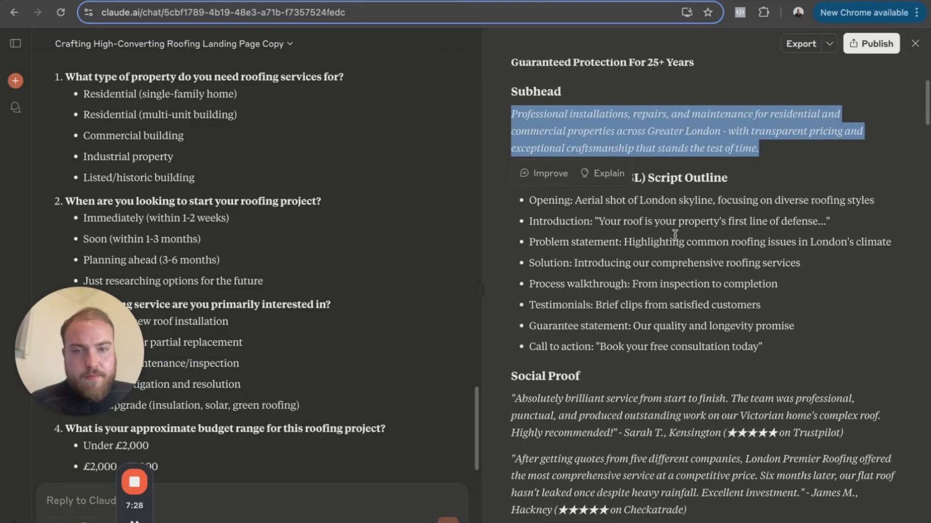
click(589, 135)
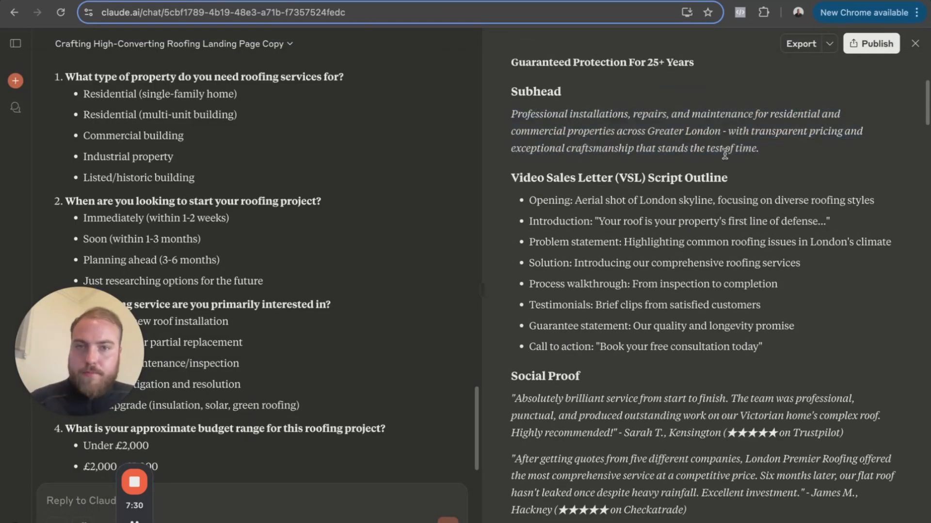
click(610, 5)
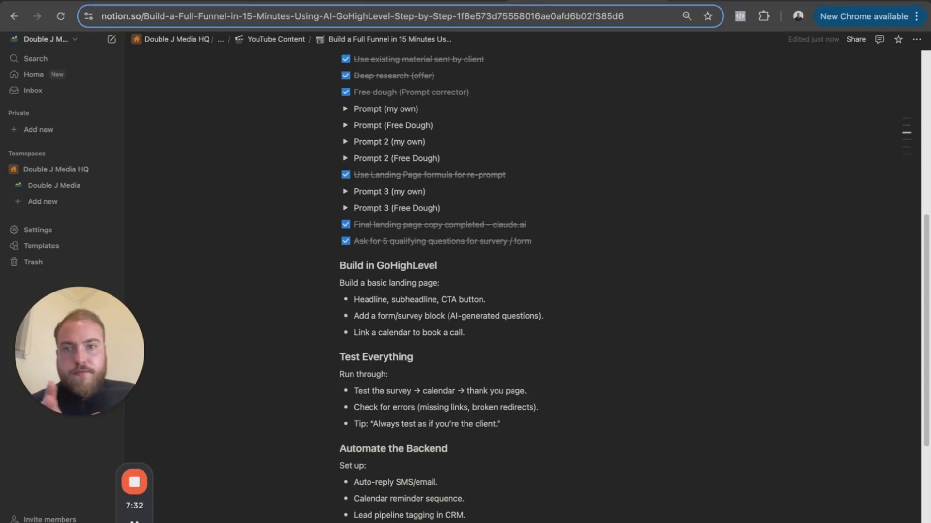
click(472, 8)
click(274, 3)
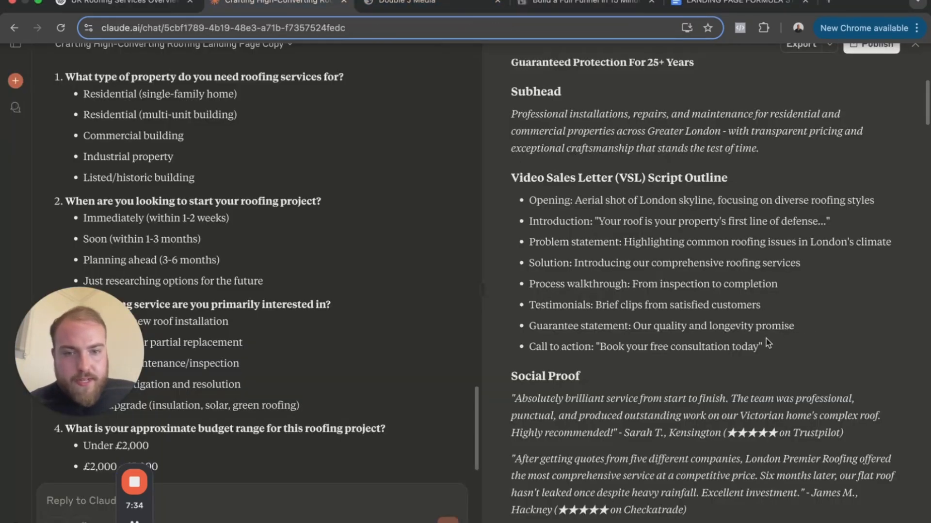
scroll(652, 240, down, 5)
scroll(652, 240, down, 5)
drag(526, 202, 883, 407)
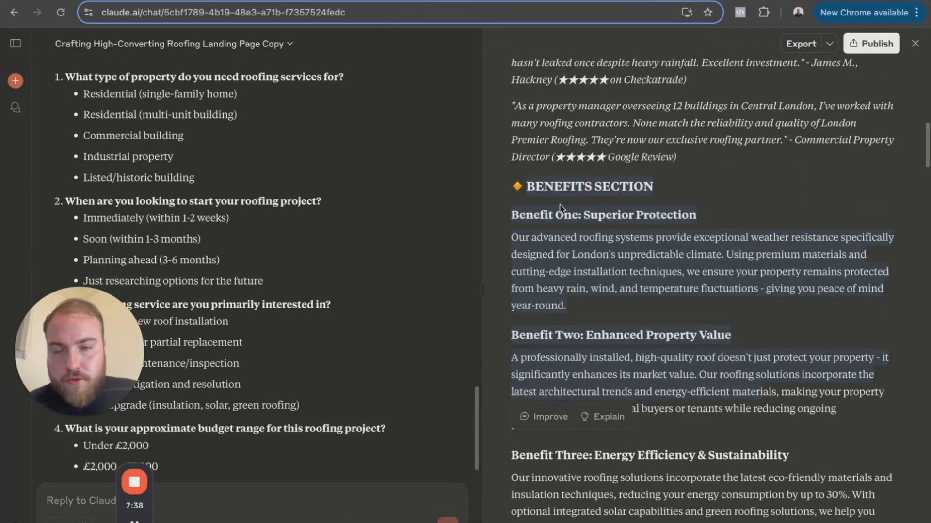
- In the GoHighLevel page builder, add the first dark prebuilt About section and move it below the blue video section
click(390, 2)
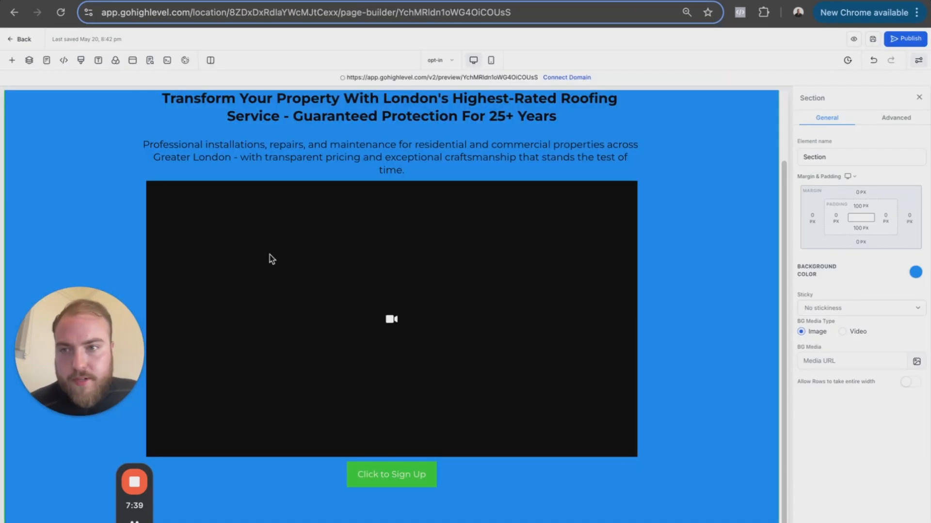
click(12, 60)
mouse_move(24, 133)
mouse_move(24, 99)
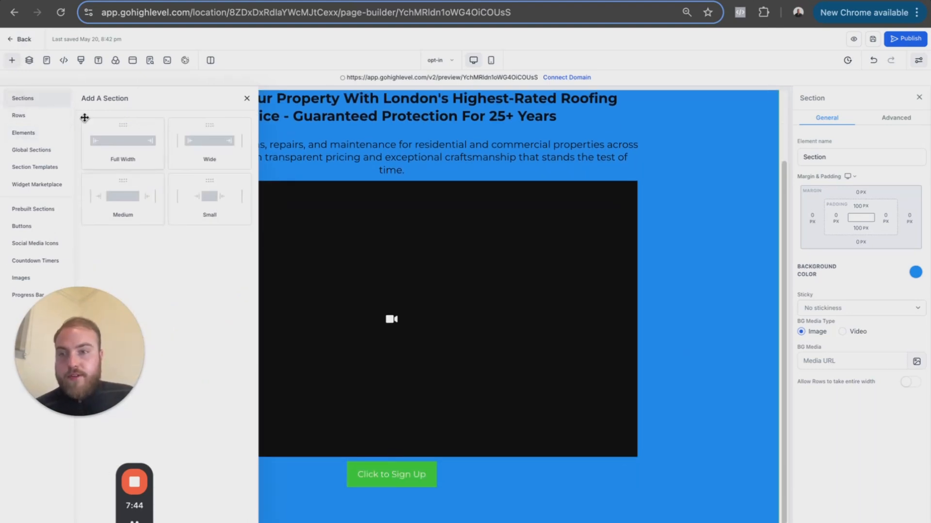
mouse_move(37, 209)
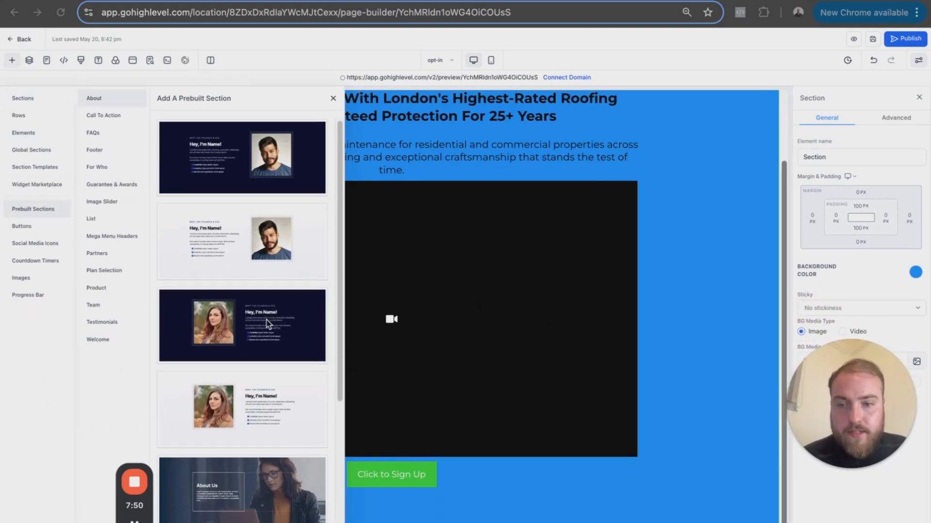
scroll(268, 322, down, 4)
scroll(267, 322, up, 4)
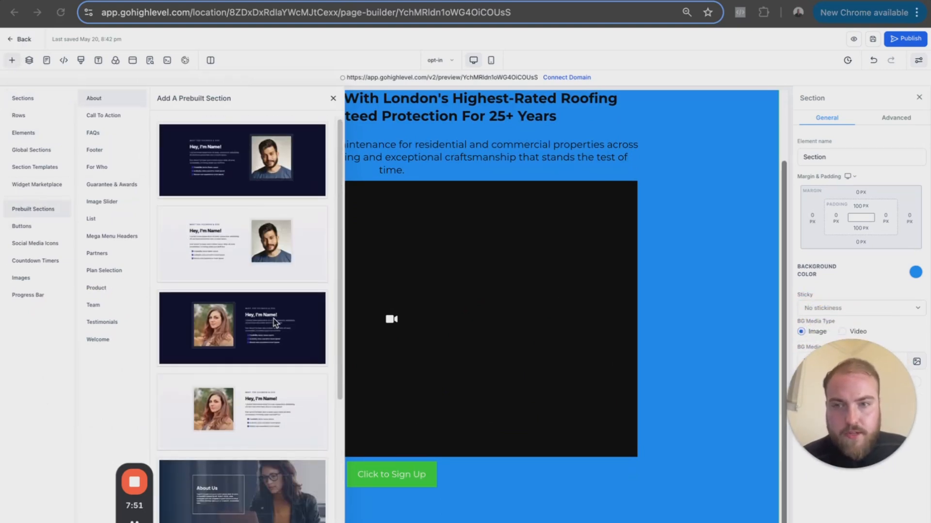
drag(306, 173, 533, 437)
click(333, 98)
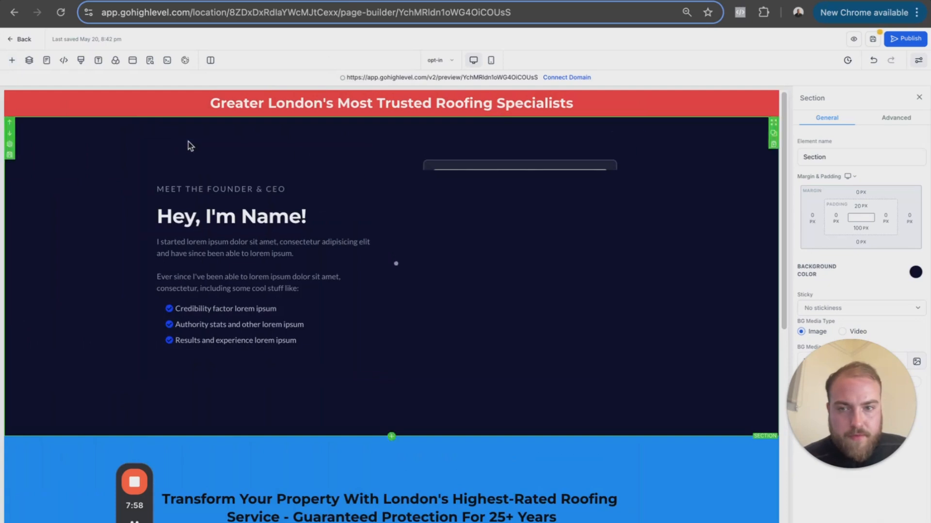
click(9, 133)
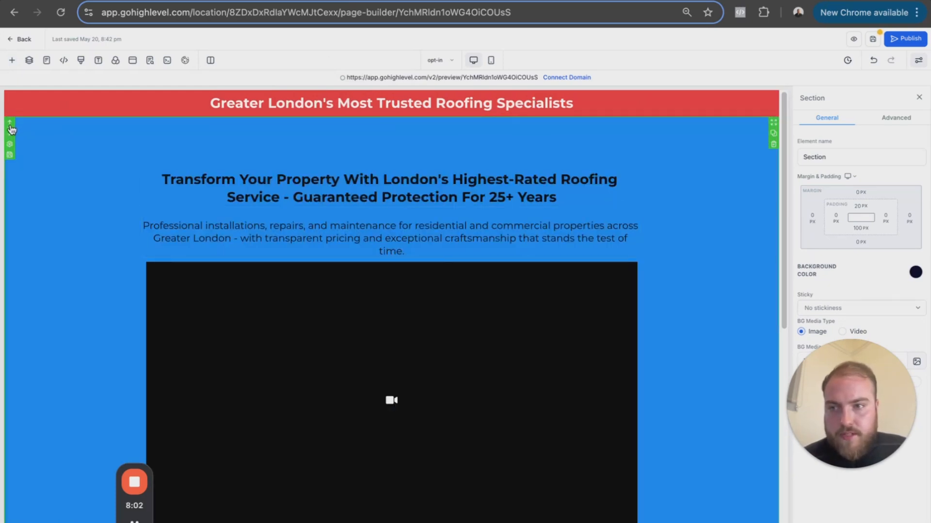
- Duplicate the dark "Meet the Founder & CEO" section beneath the blue video section
scroll(202, 287, down, 8)
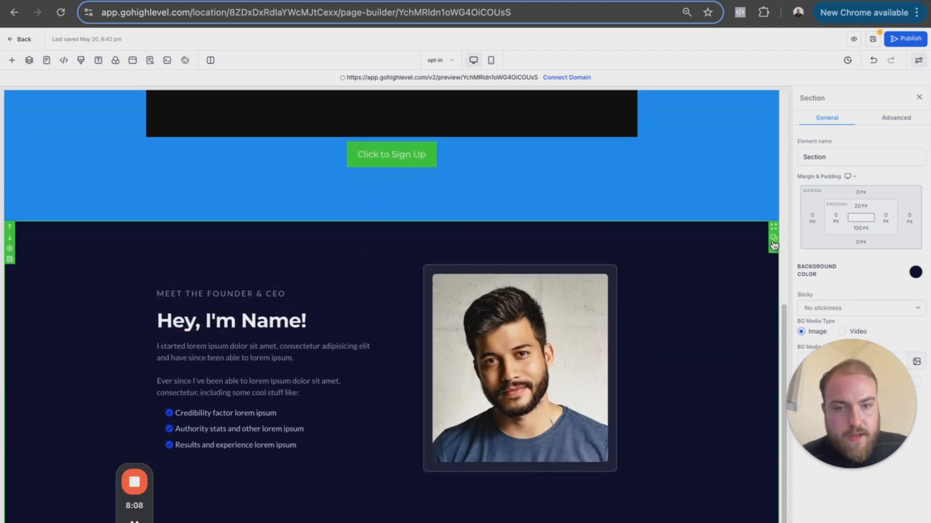
scroll(671, 297, up, 1)
scroll(671, 292, down, 6)
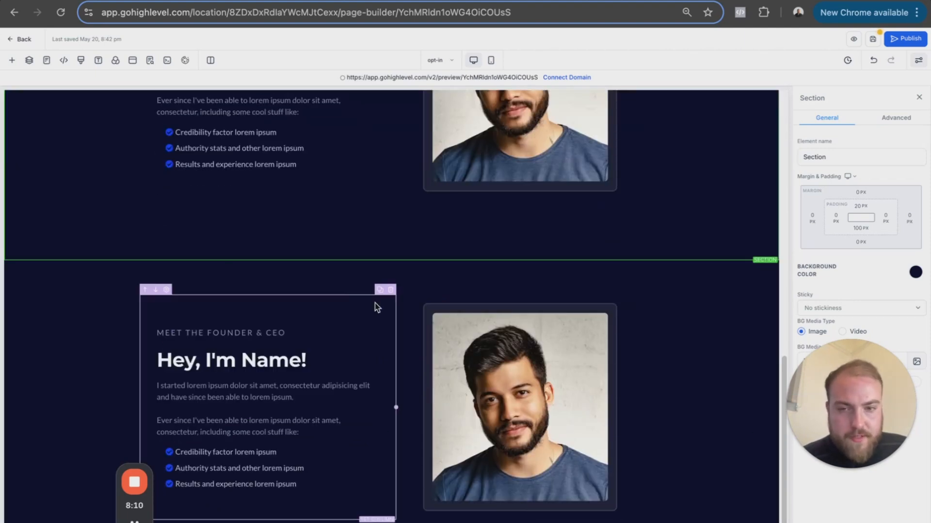
- Swap the columns in the lower "Meet the Founder & CEO" section so the photo comes before the text
click(155, 290)
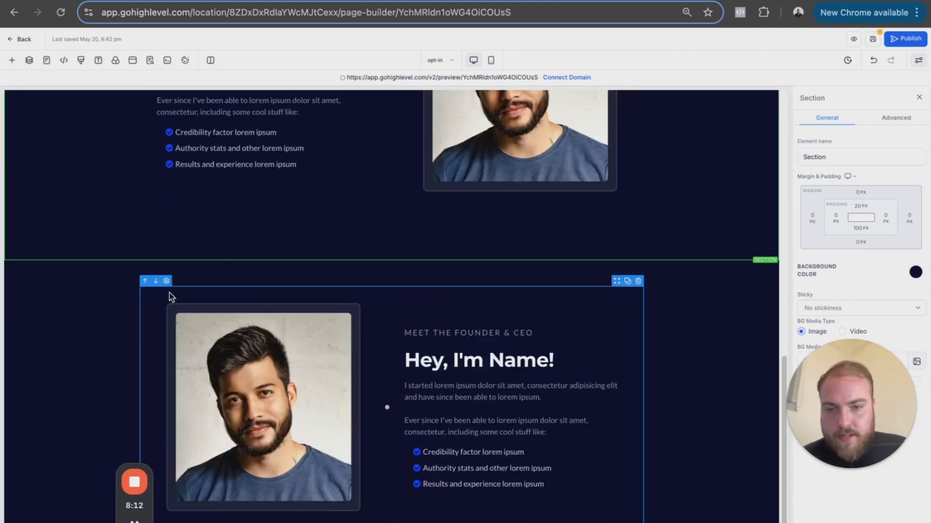
scroll(391, 266, down, 1)
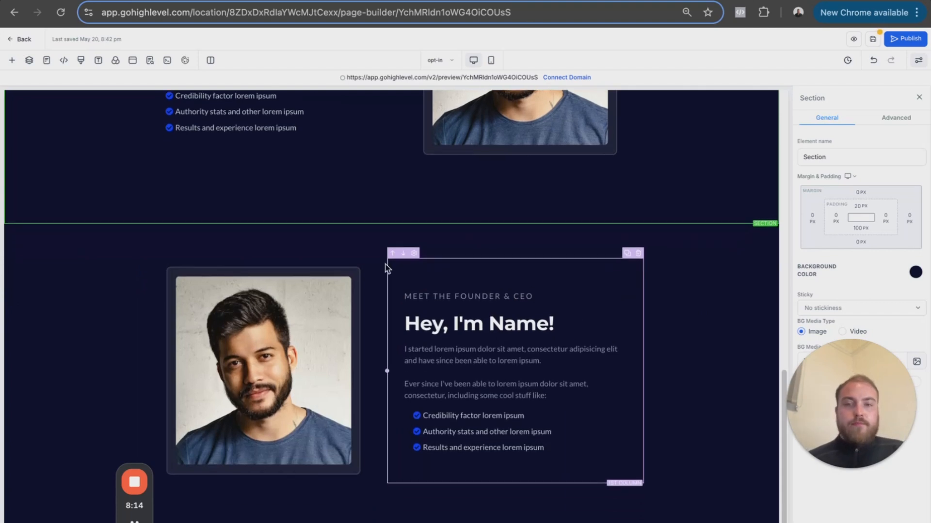
scroll(391, 266, up, 3)
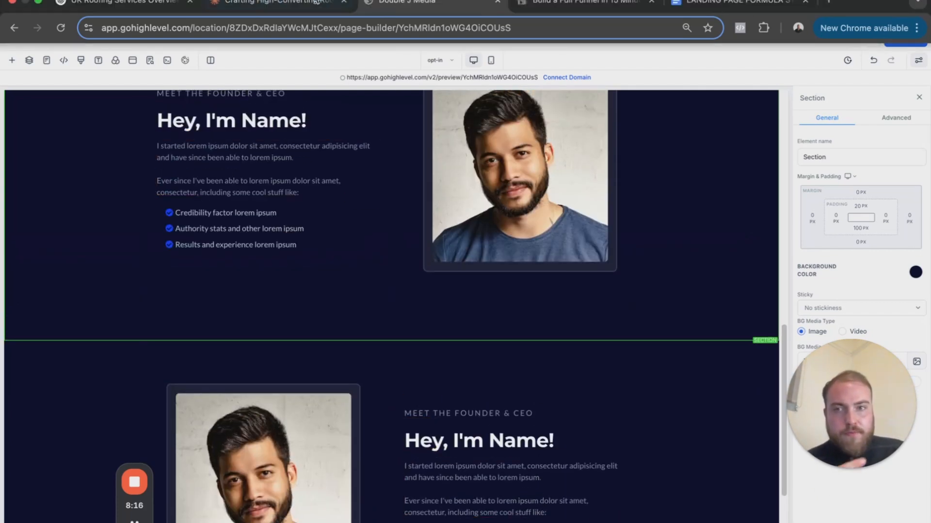
- Review the benefits and problem sections of the landing page copy in Claude
click(274, 5)
scroll(708, 293, down, 5)
scroll(668, 279, down, 15)
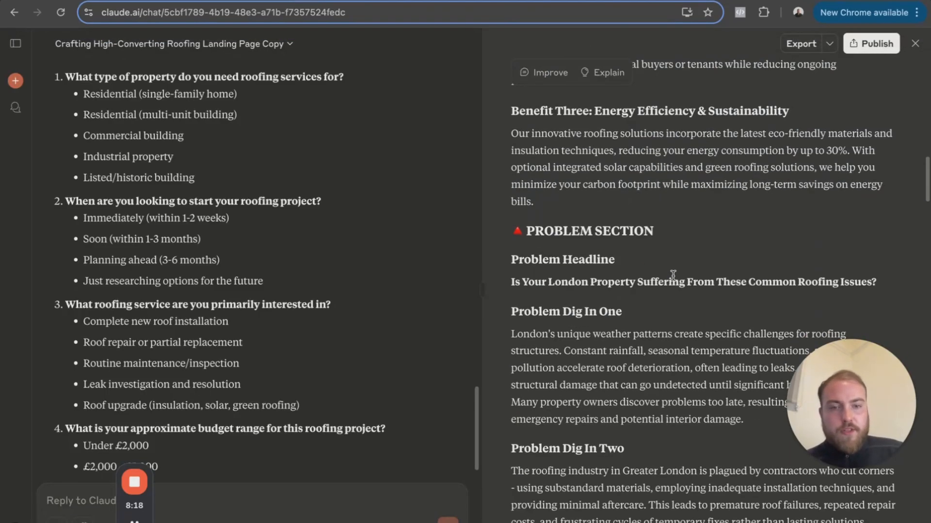
- In the GoHighLevel page builder, add the dark prebuilt FAQs section between the two "Meet the Founder & CEO" sections
key(ctrl+shift+Tab)
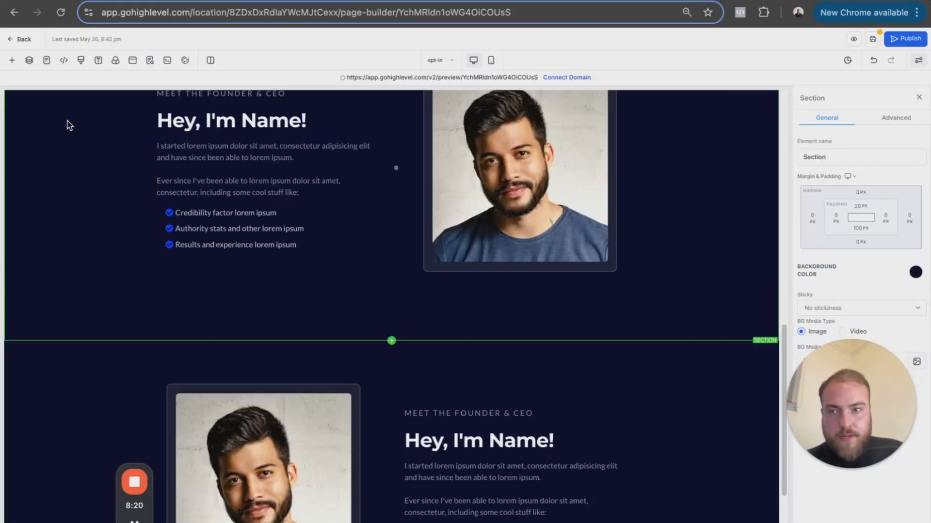
click(12, 60)
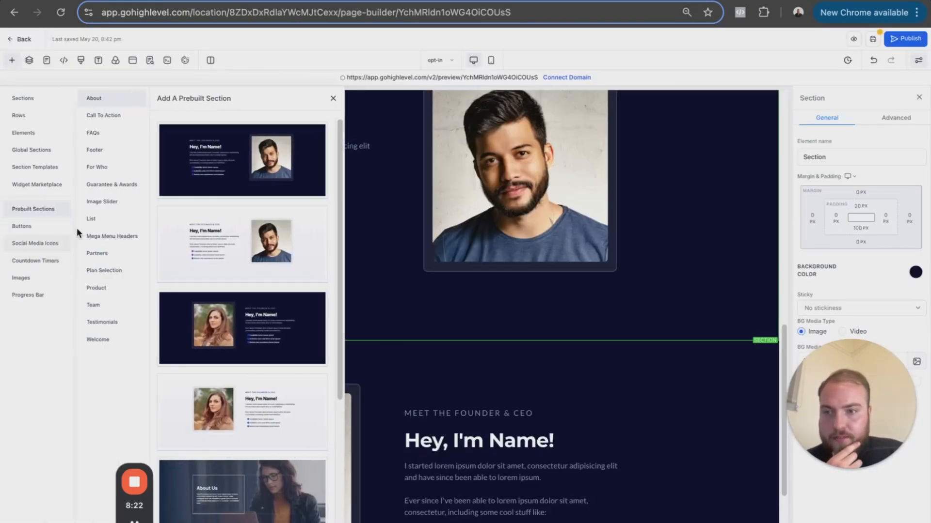
click(97, 140)
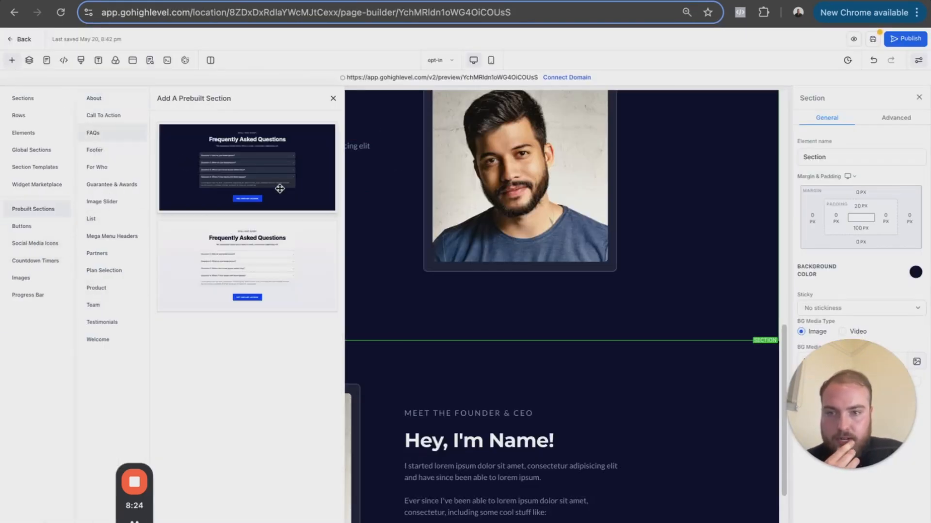
scroll(517, 324, down, 2)
drag(252, 142, 522, 281)
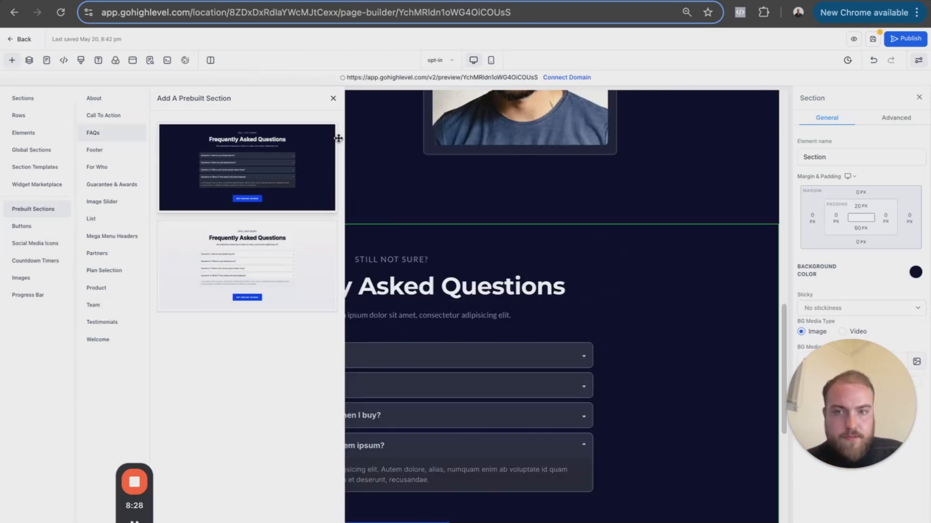
click(334, 100)
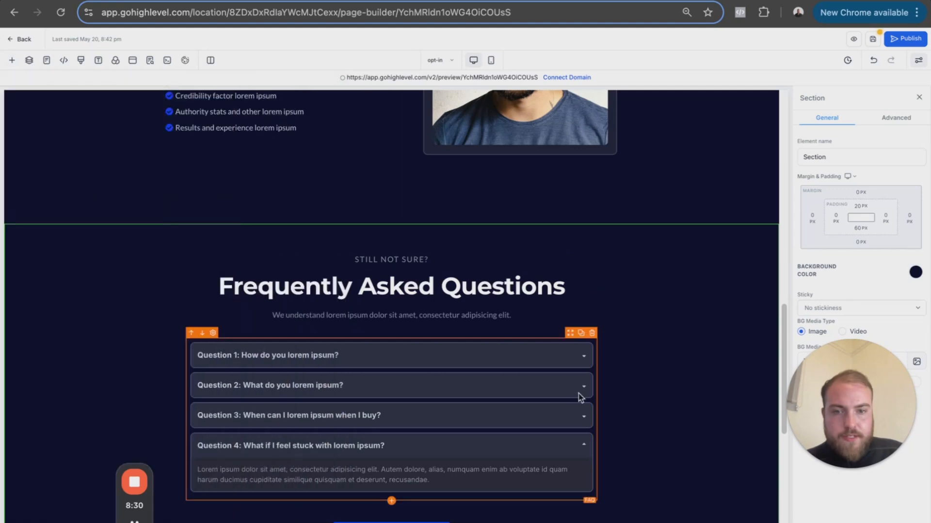
- Try a blue background on the Frequently Asked Questions section, then set its background color to orange-red
click(556, 374)
click(685, 328)
click(915, 272)
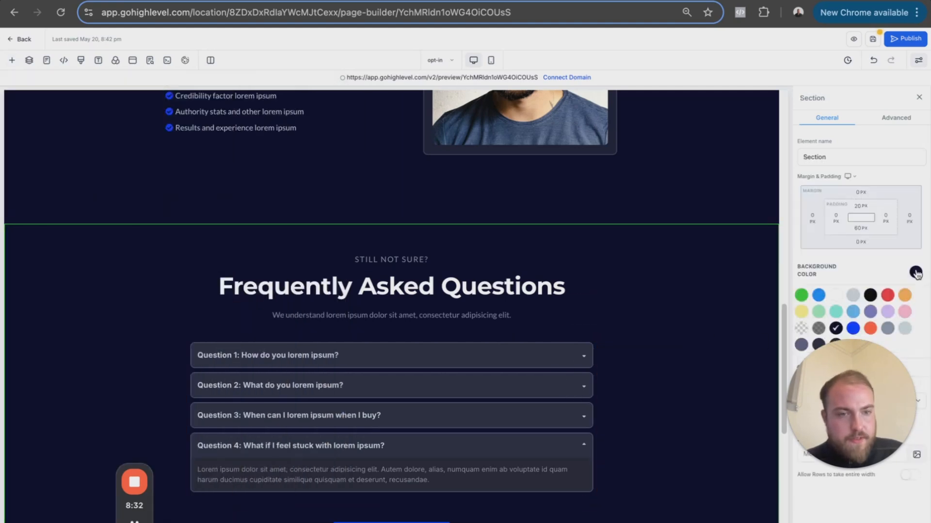
click(818, 295)
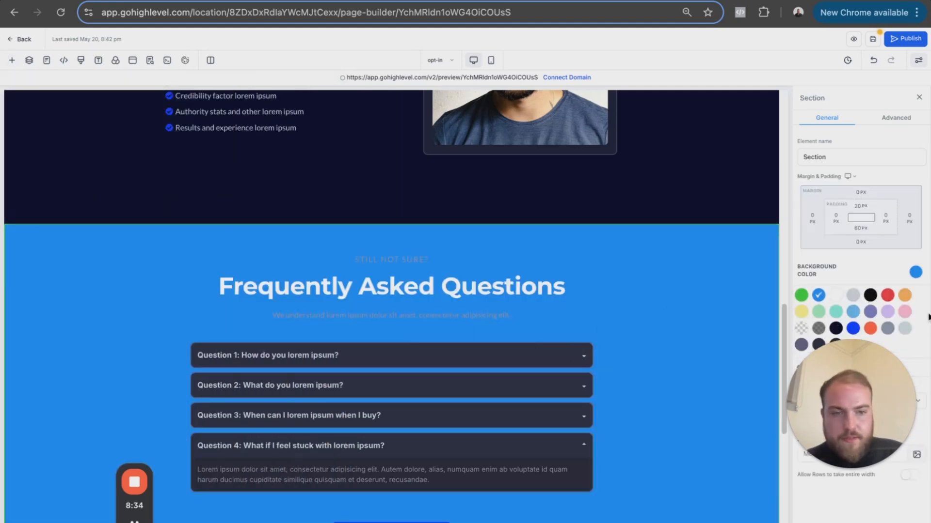
click(870, 328)
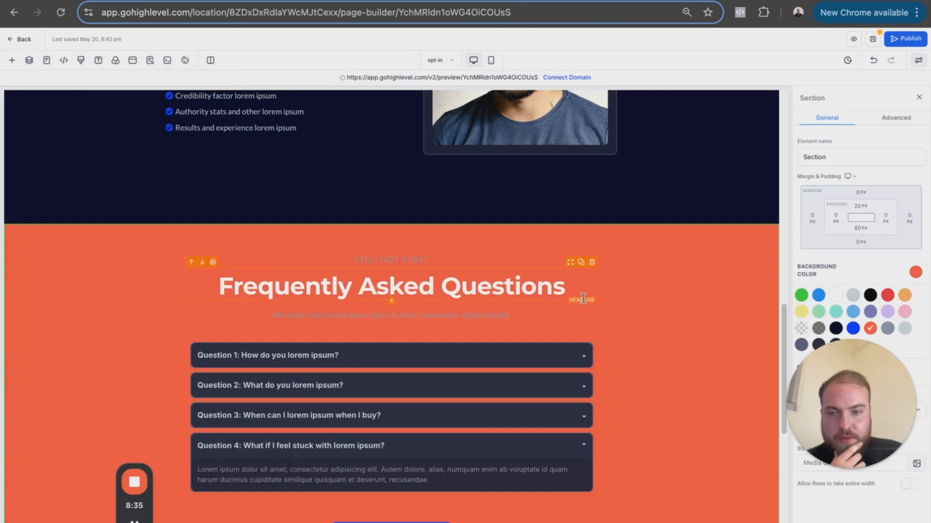
- Replace the first FAQ question's text with "edit"
click(340, 354)
triple_click(330, 355)
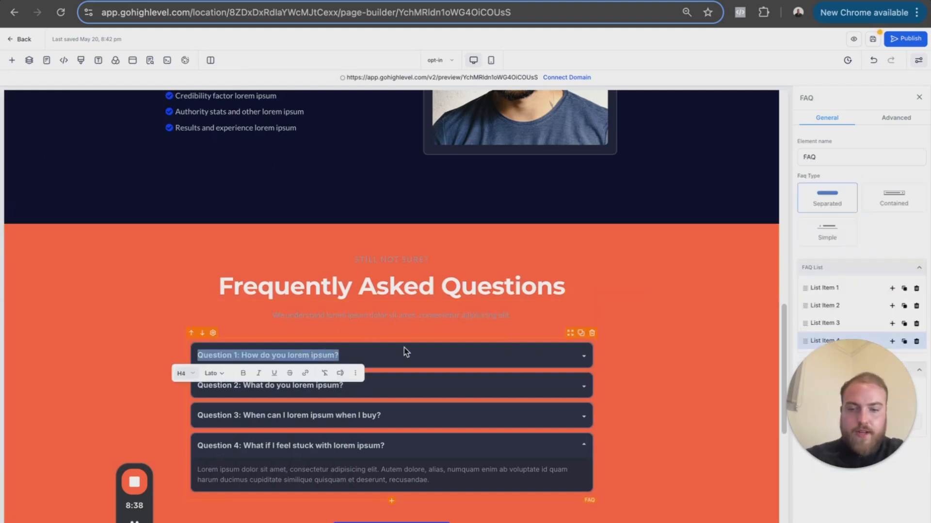
text(edit)
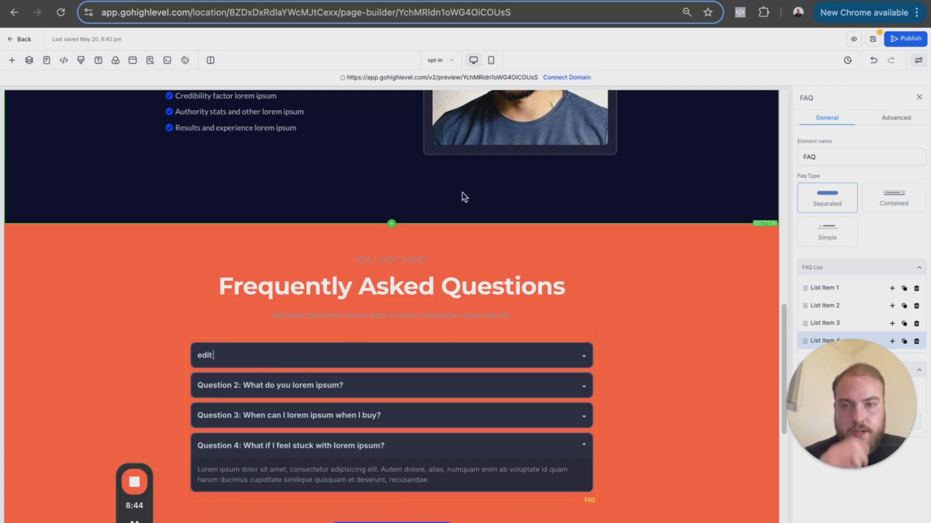
- Save the opt-in page and leave the page builder for the funnel's steps
scroll(473, 283, up, 15)
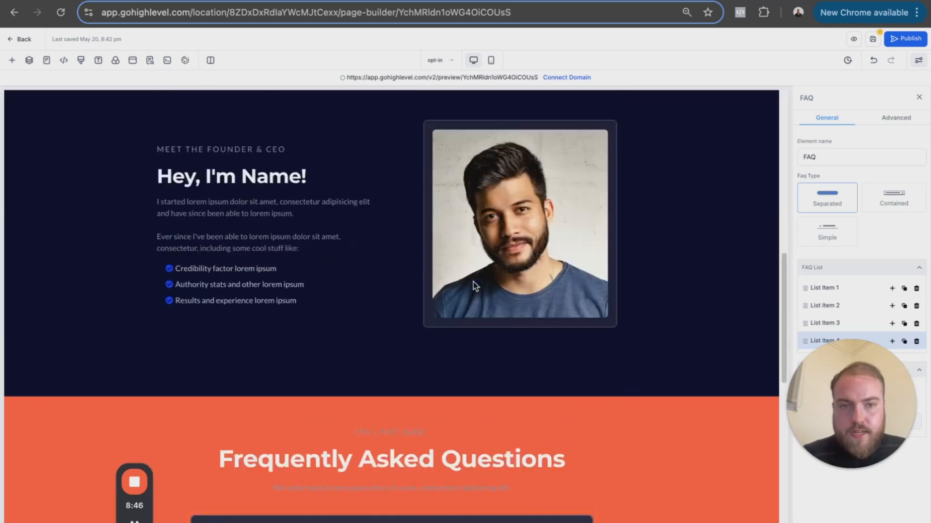
scroll(474, 283, up, 4)
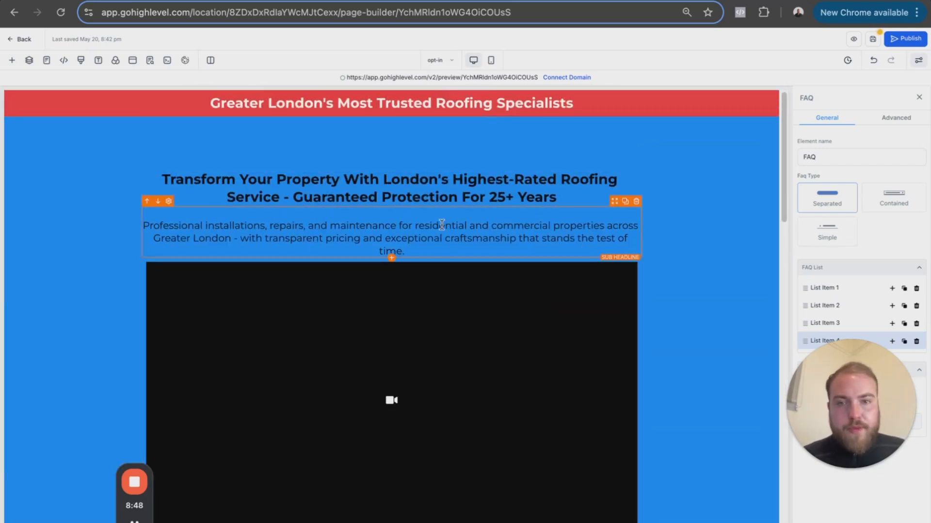
scroll(441, 225, down, 1)
click(873, 39)
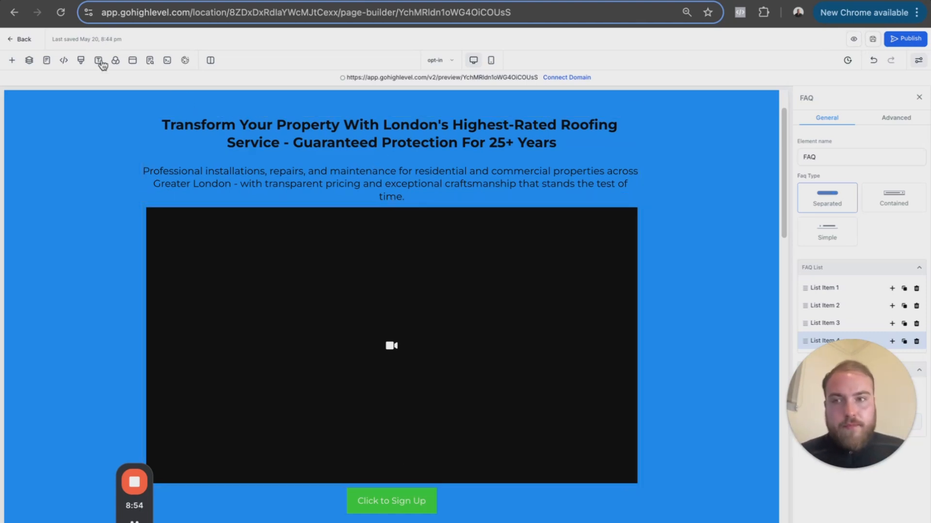
click(19, 39)
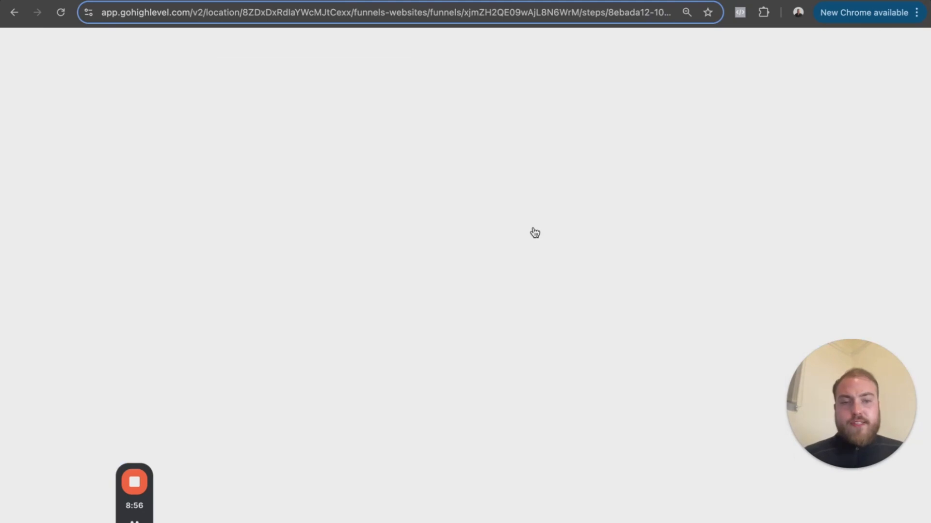
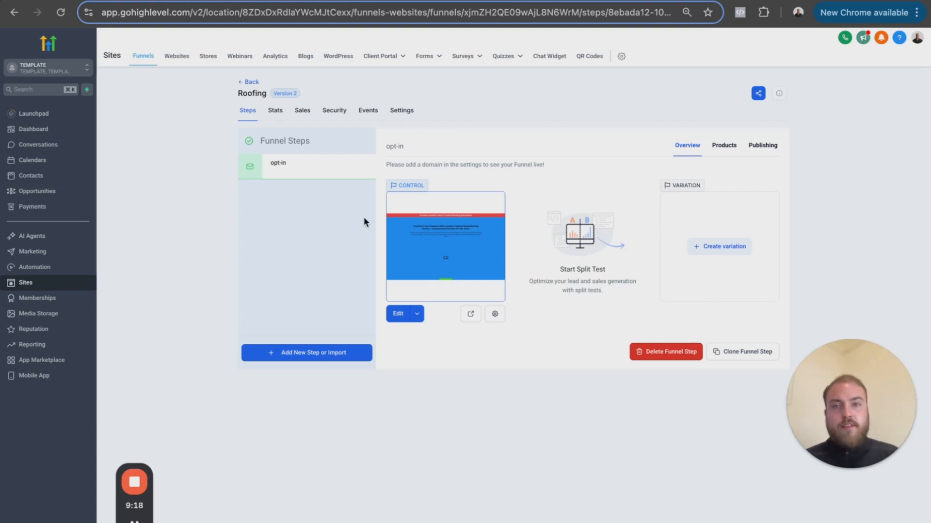
- Add a new step to the Roofing funnel named "Form" with the path "form"
click(327, 364)
click(424, 256)
text(Form)
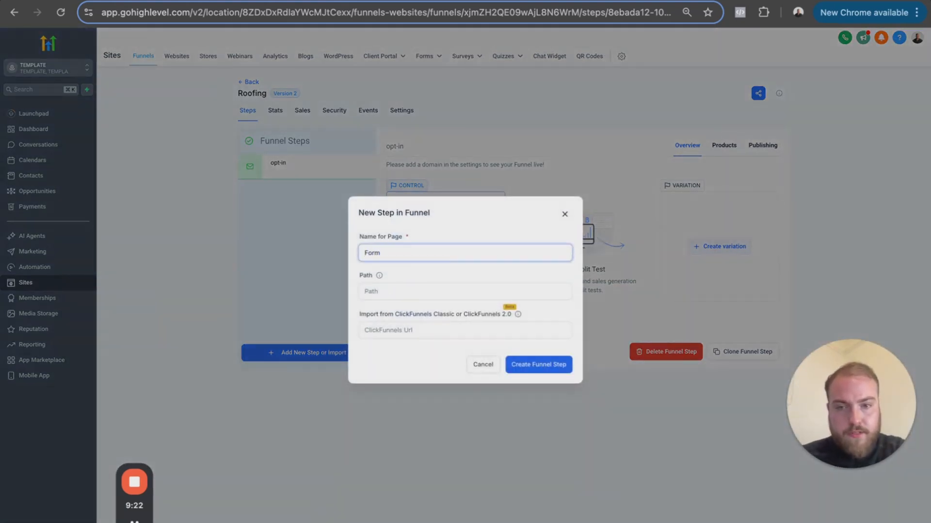
key(Tab)
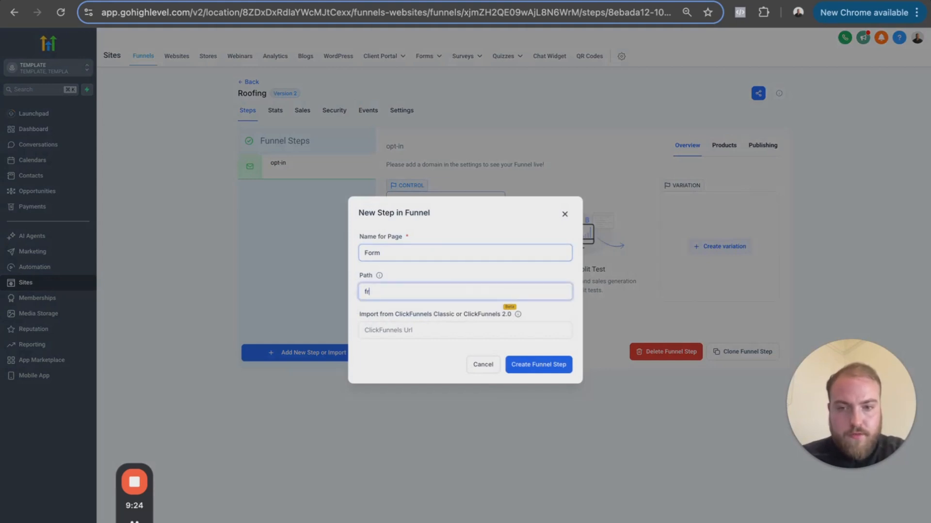
text(form)
key(Tab)
click(557, 365)
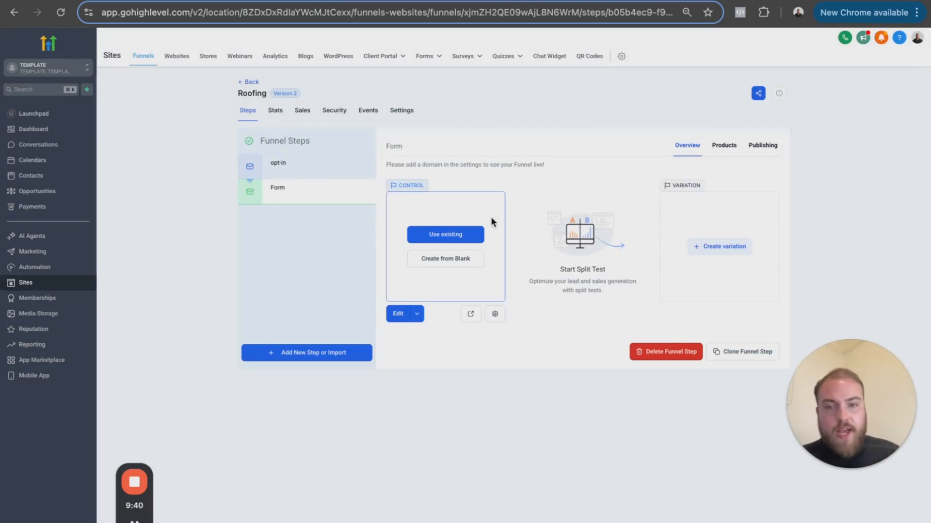
click(281, 169)
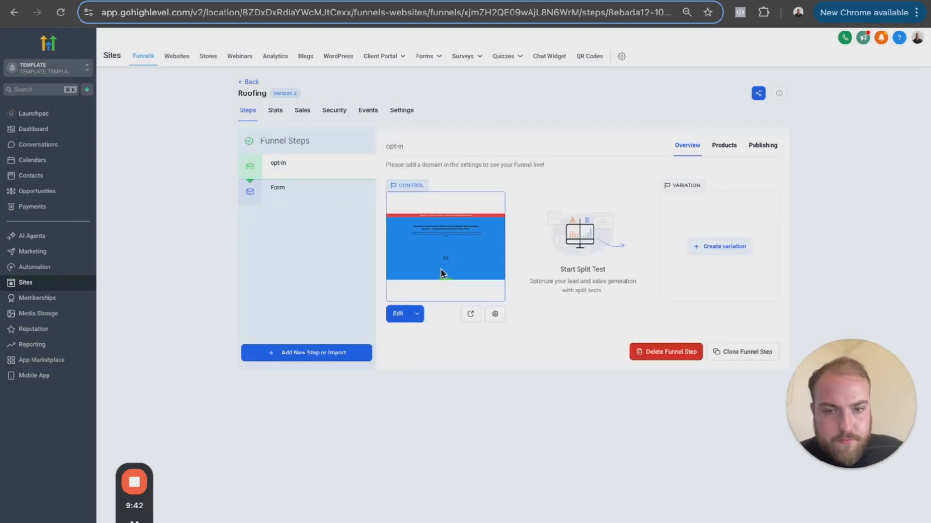
click(732, 349)
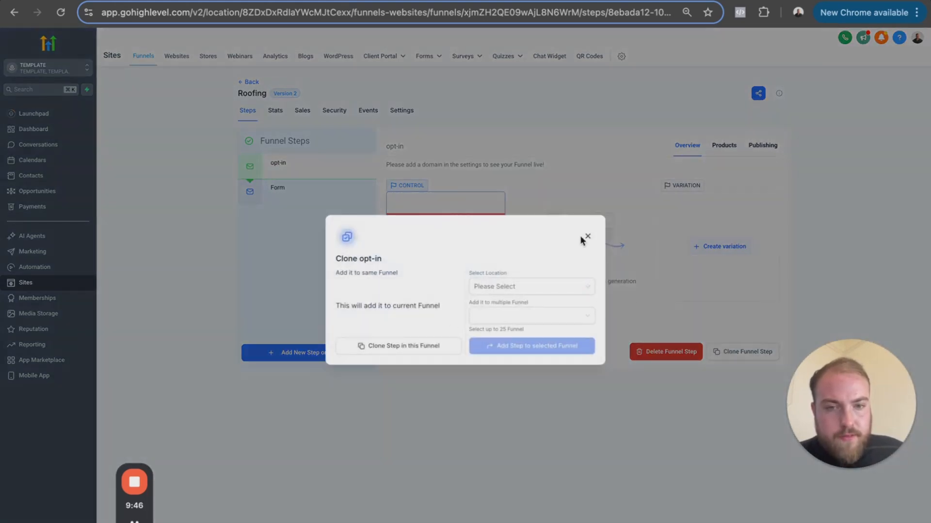
click(586, 237)
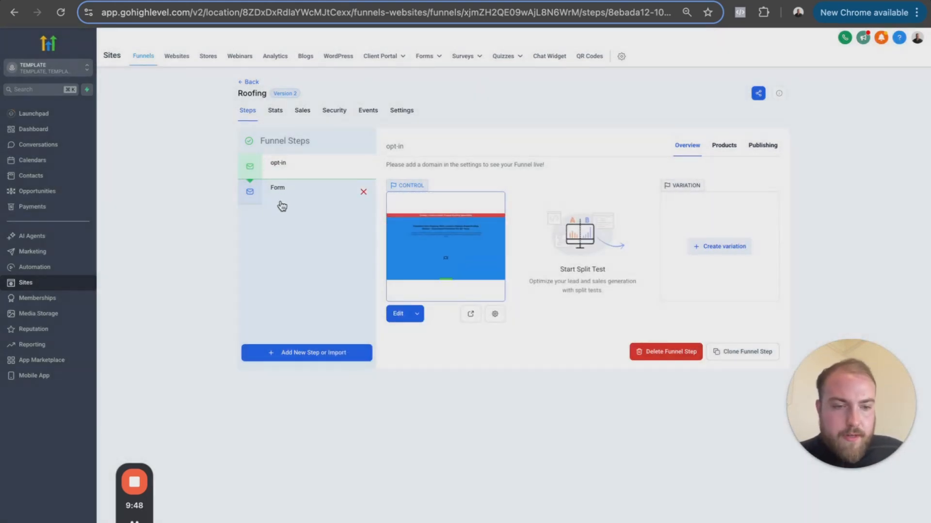
- Create the Form step's page from blank and add a full-width section containing a one-column row
click(283, 199)
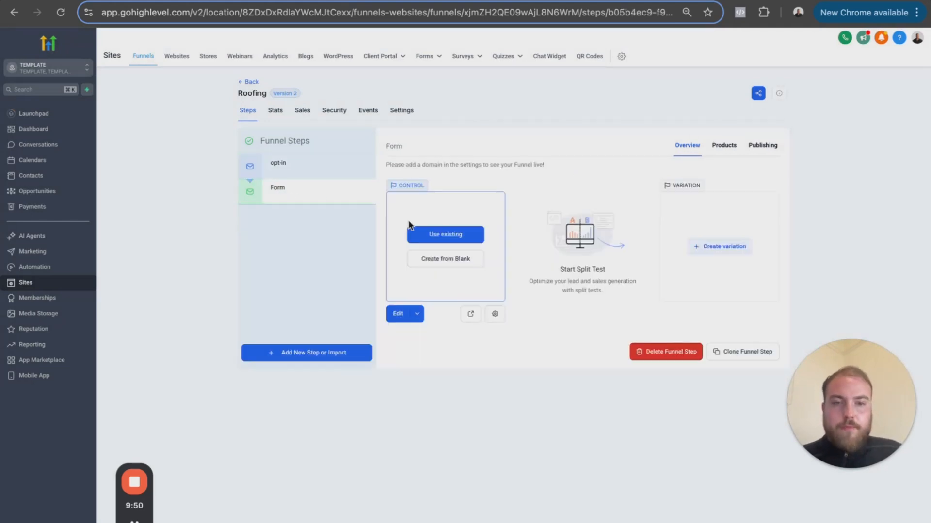
click(440, 264)
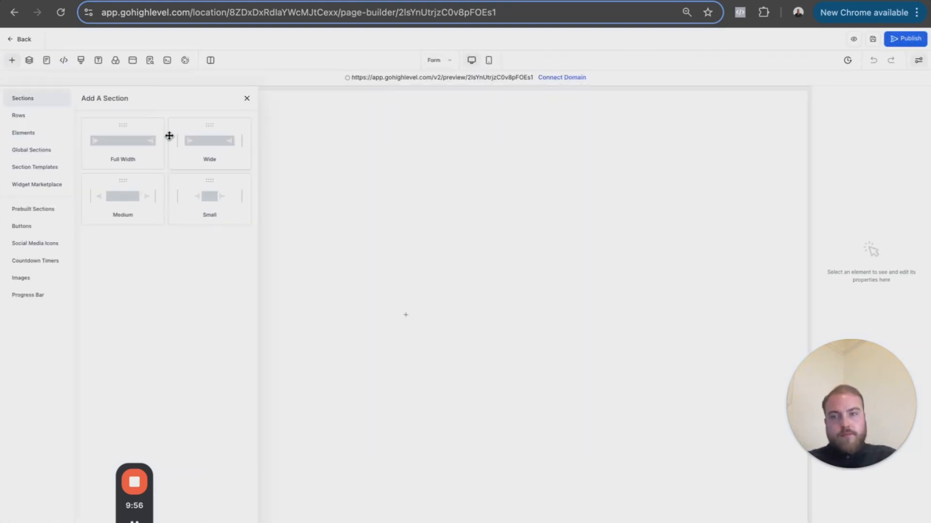
drag(131, 147, 492, 150)
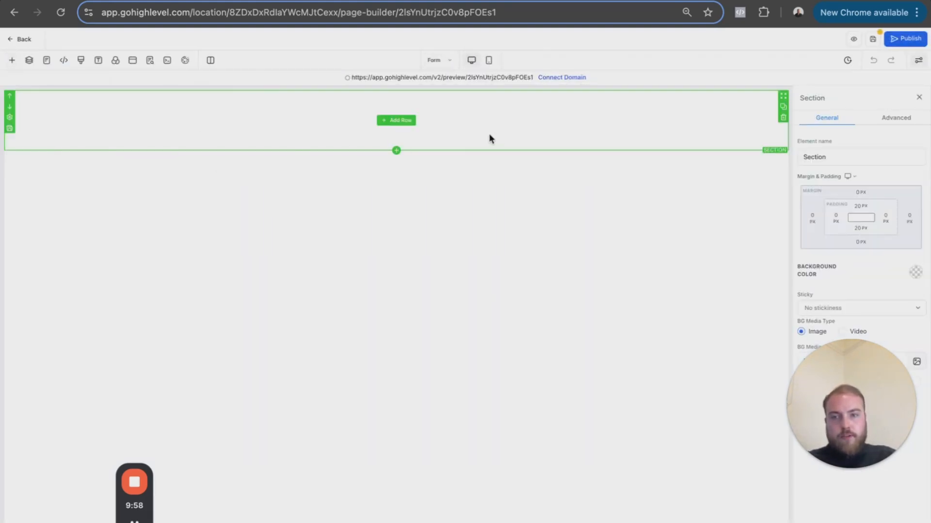
click(404, 120)
drag(129, 122, 485, 128)
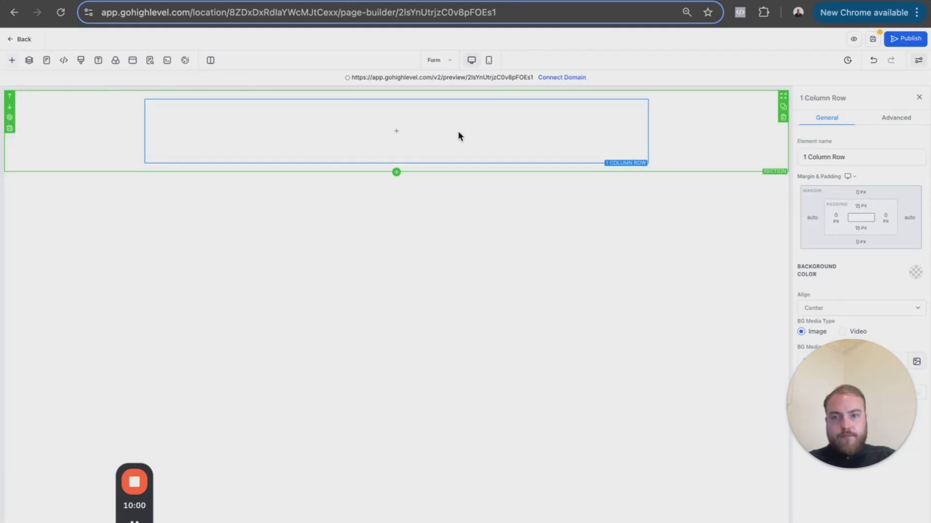
- Add a Survey element to the Form page's column and select the "roofing 1" survey for it
click(407, 132)
click(149, 127)
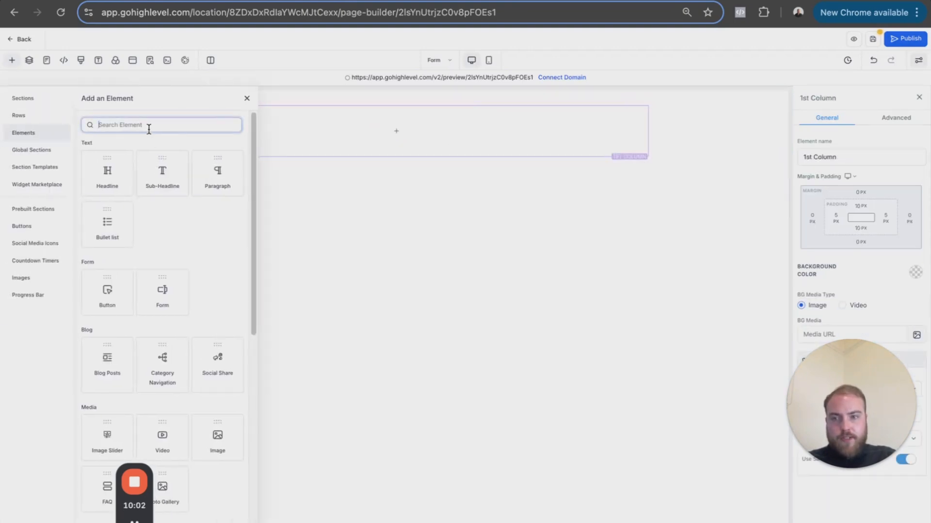
text(sur)
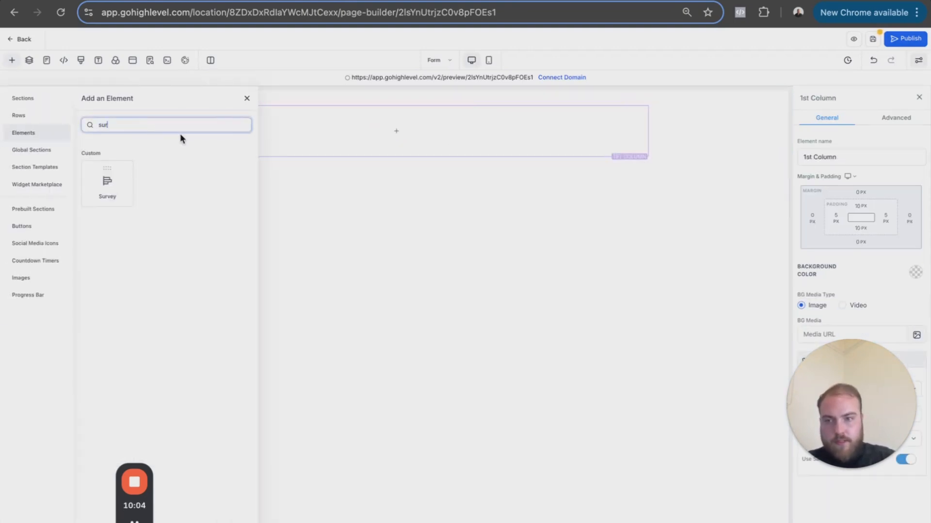
drag(114, 184, 382, 139)
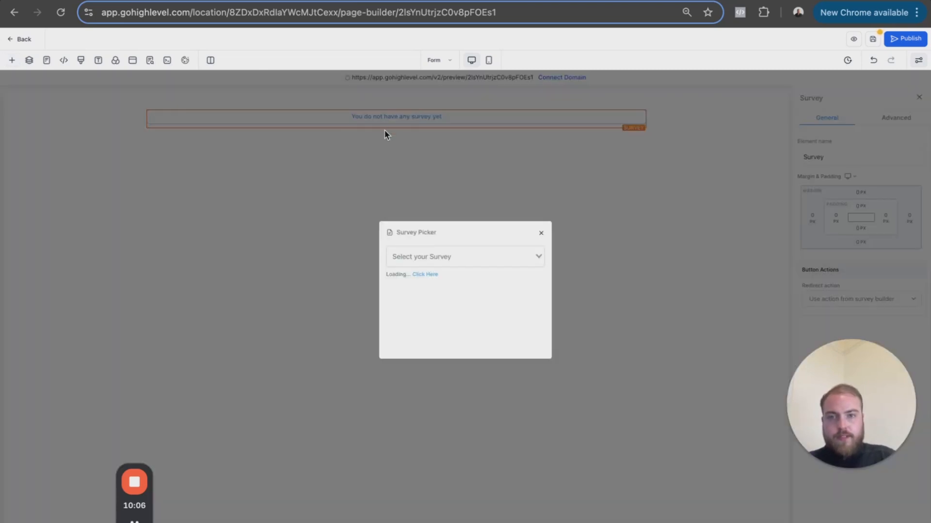
click(442, 257)
click(442, 273)
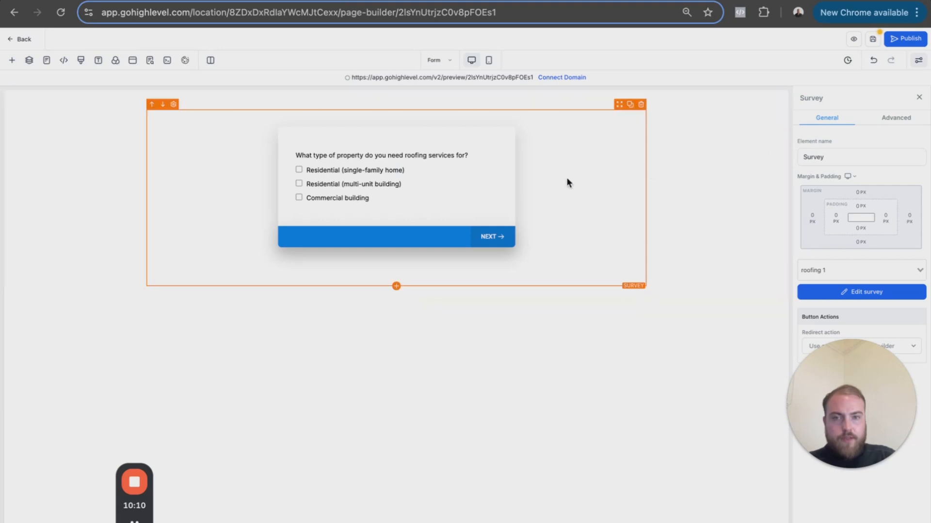
- Save the Form page without editing the SEO metadata and return to the funnel steps
click(871, 40)
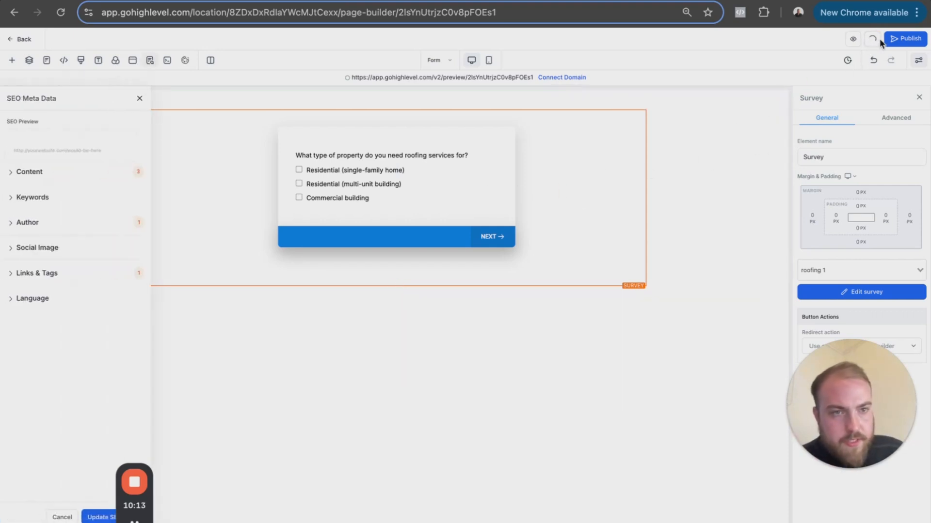
click(140, 101)
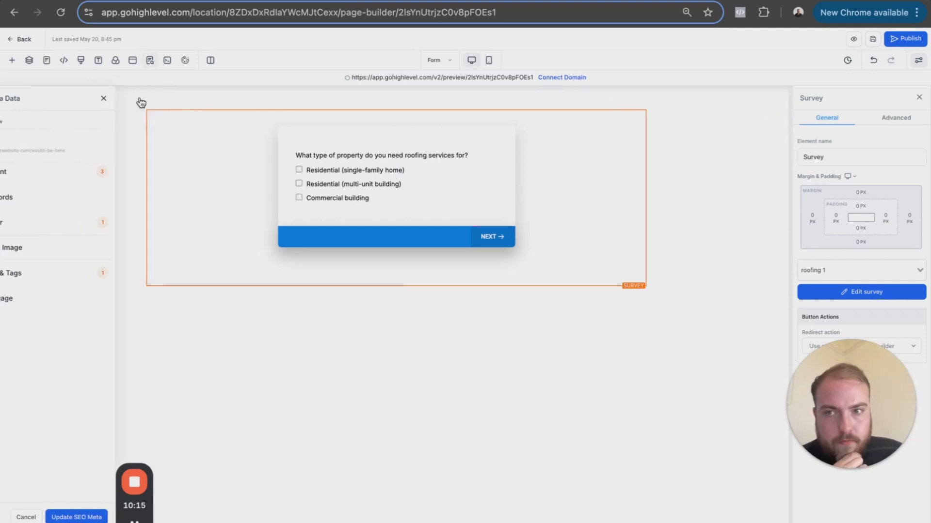
click(23, 41)
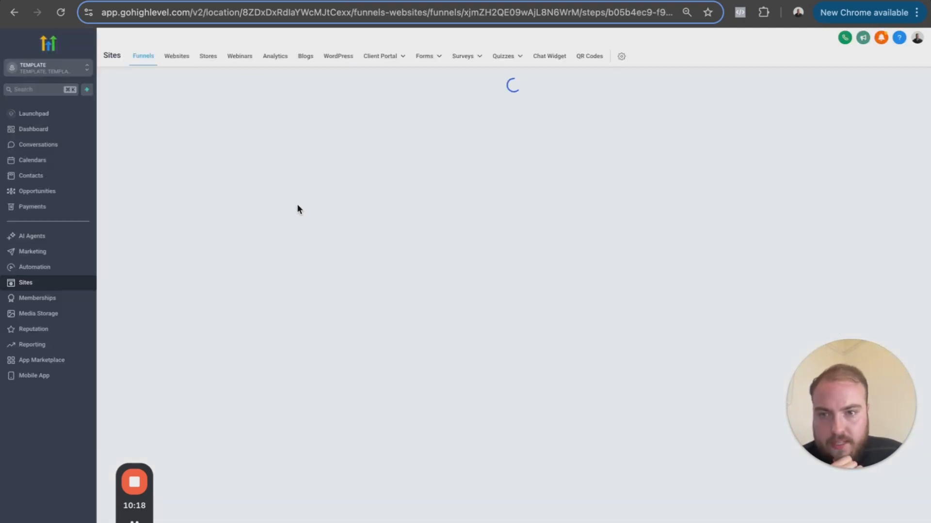
- Add a funnel step named "booking" with the path "booking"
click(312, 352)
click(393, 259)
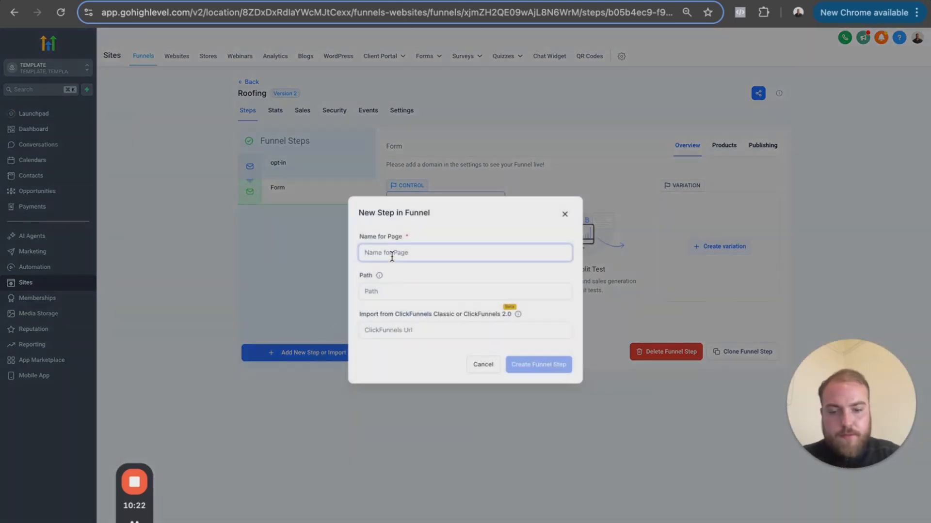
text(booking)
click(395, 328)
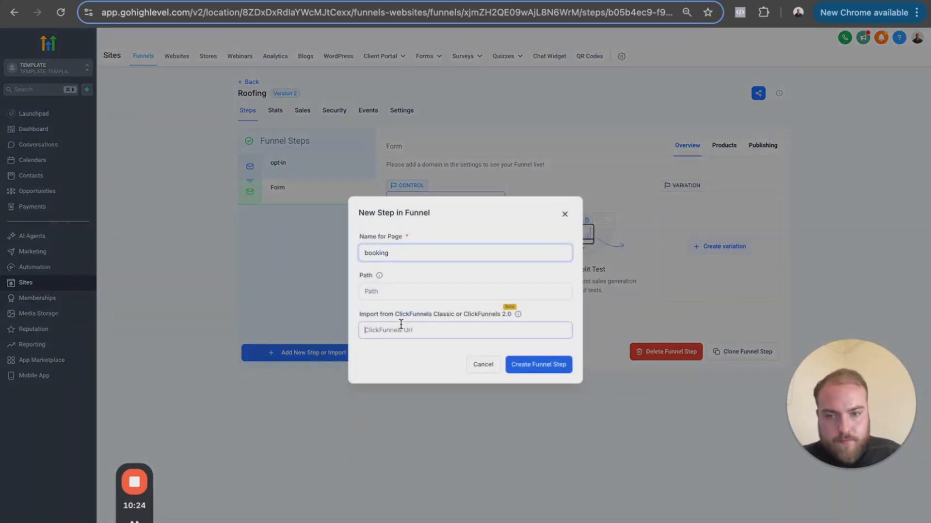
click(392, 292)
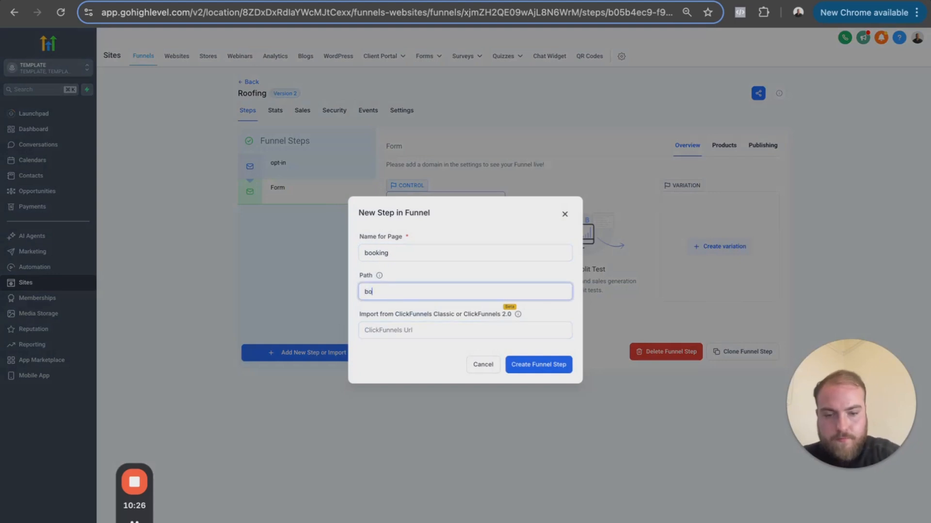
click(548, 372)
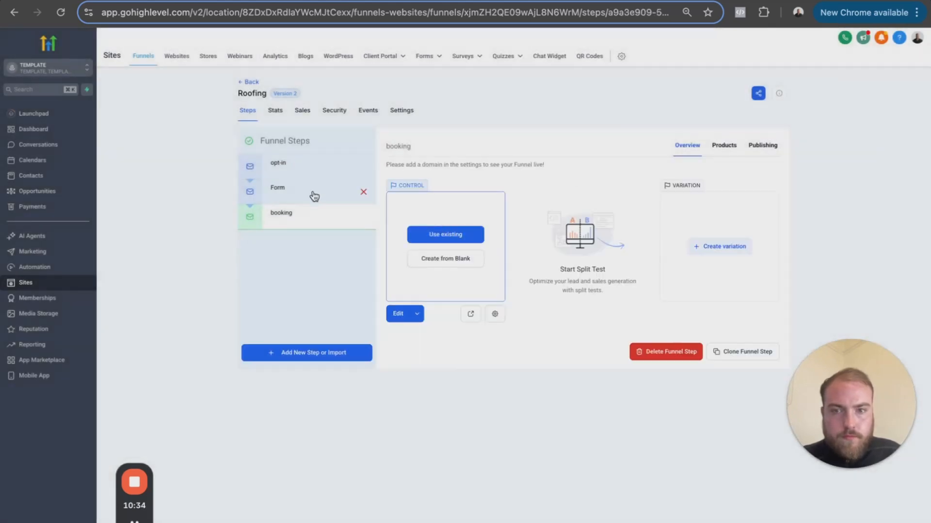
- Create the booking step's page from blank and add a section containing a one-column row
click(314, 196)
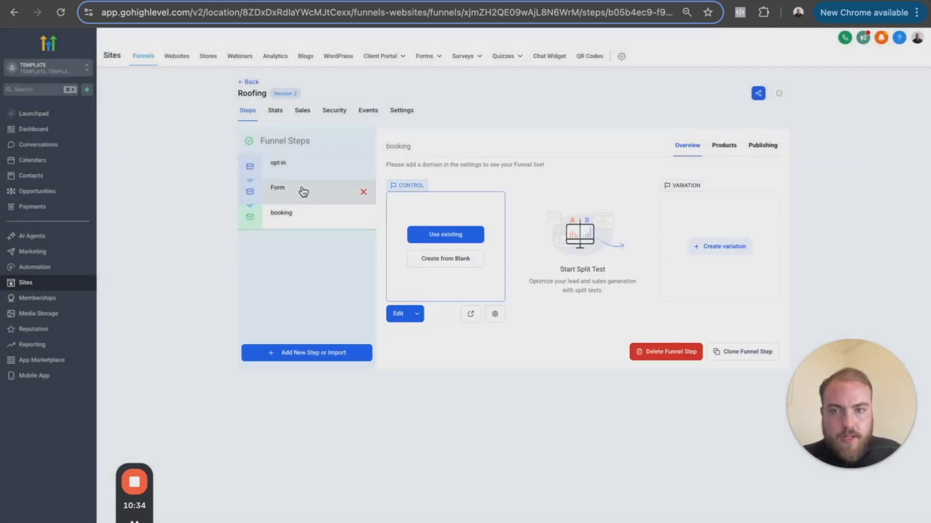
click(301, 215)
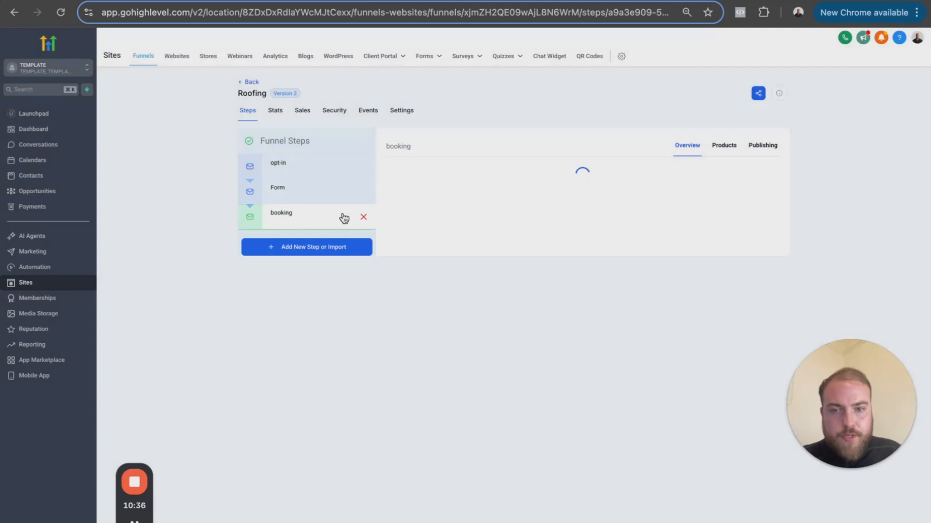
click(430, 265)
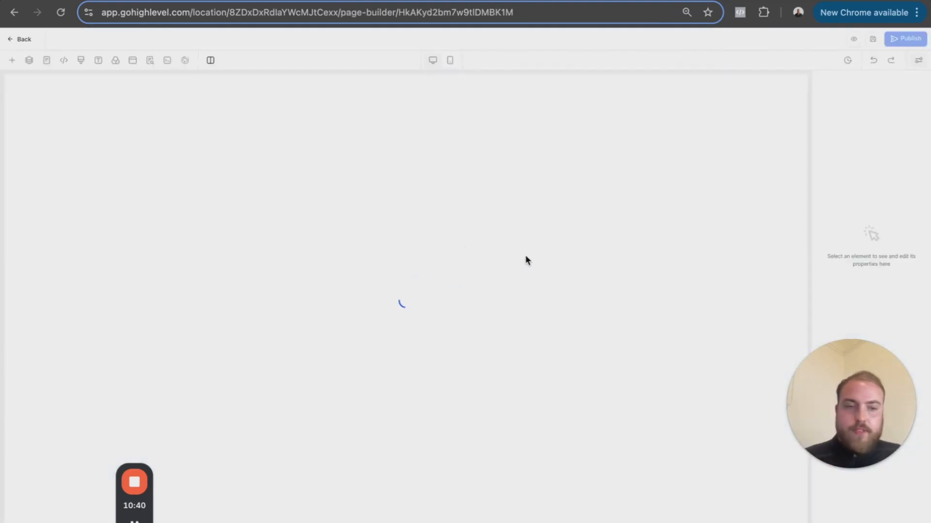
click(13, 60)
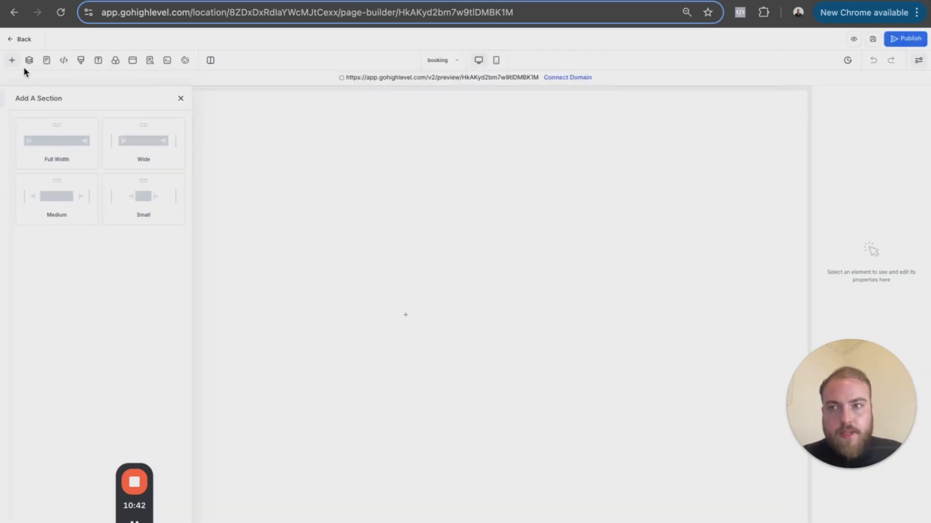
drag(145, 160, 420, 170)
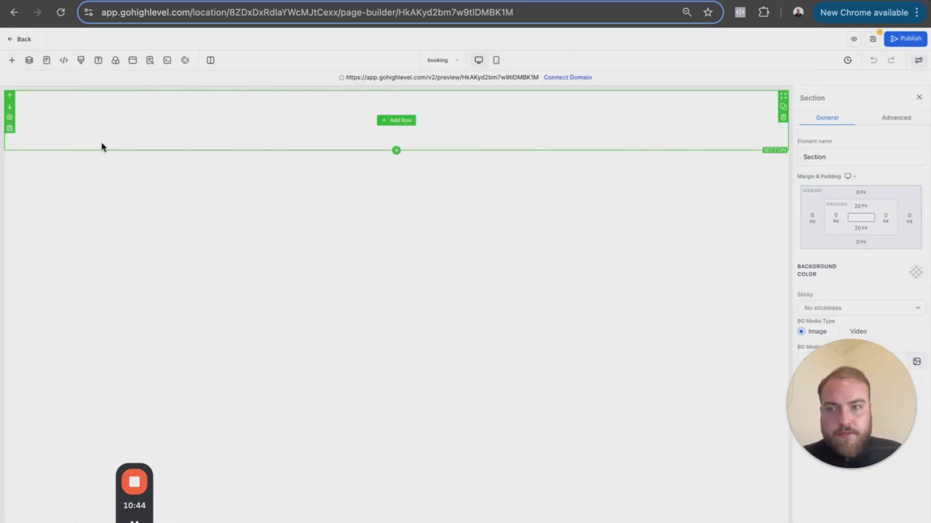
click(12, 60)
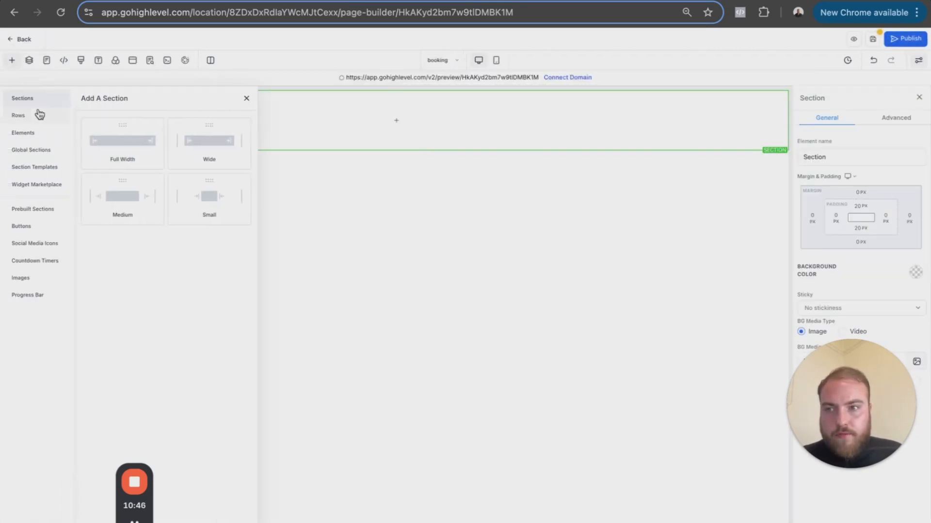
drag(97, 145, 43, 113)
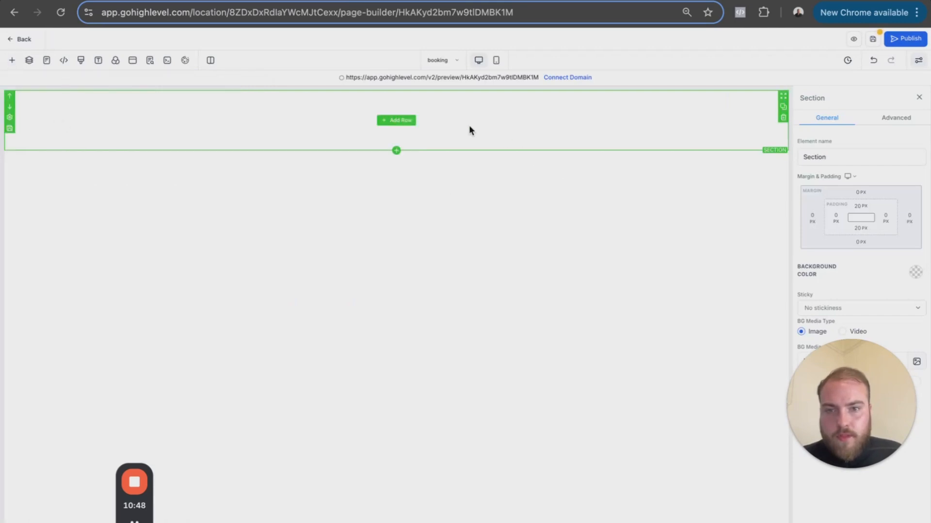
click(410, 124)
drag(129, 142, 389, 142)
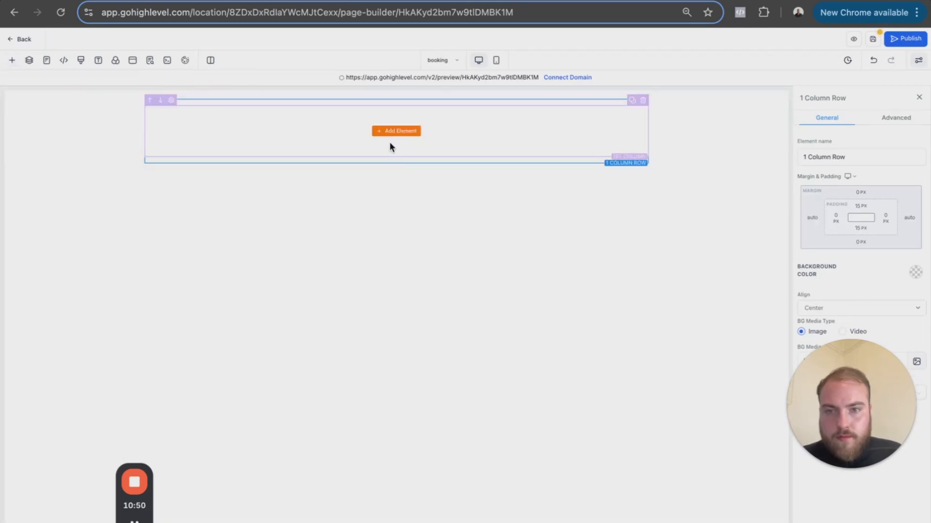
- Add a Calendar element to the booking page's column and select the existing test calendar for it
click(390, 138)
click(156, 124)
text(ca)
drag(116, 247, 426, 142)
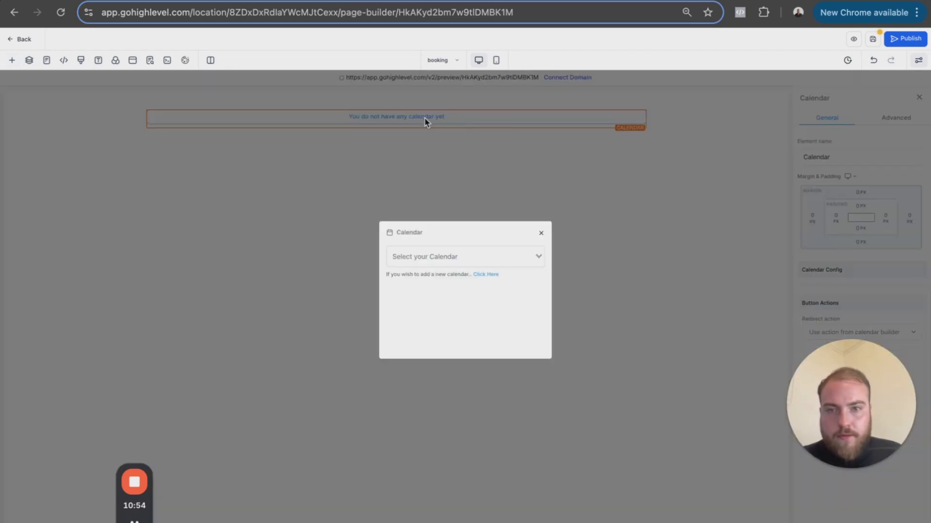
click(446, 261)
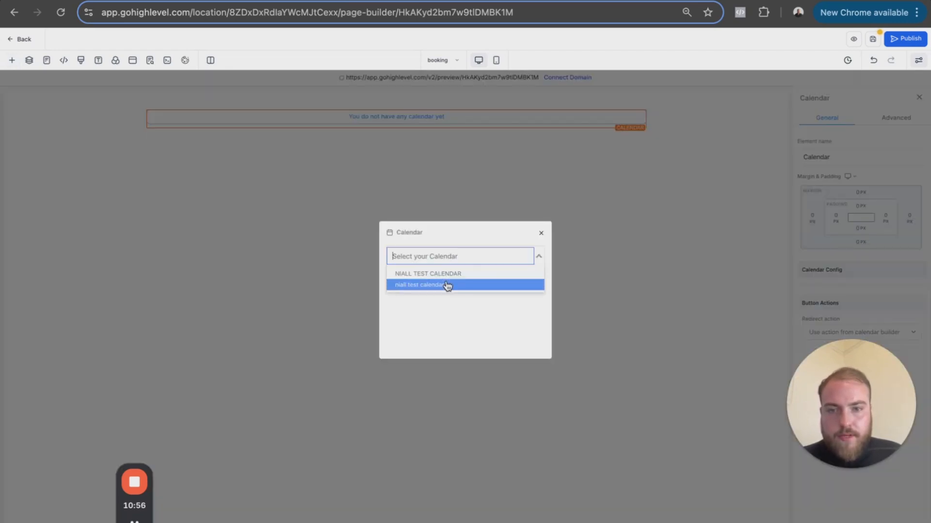
click(447, 284)
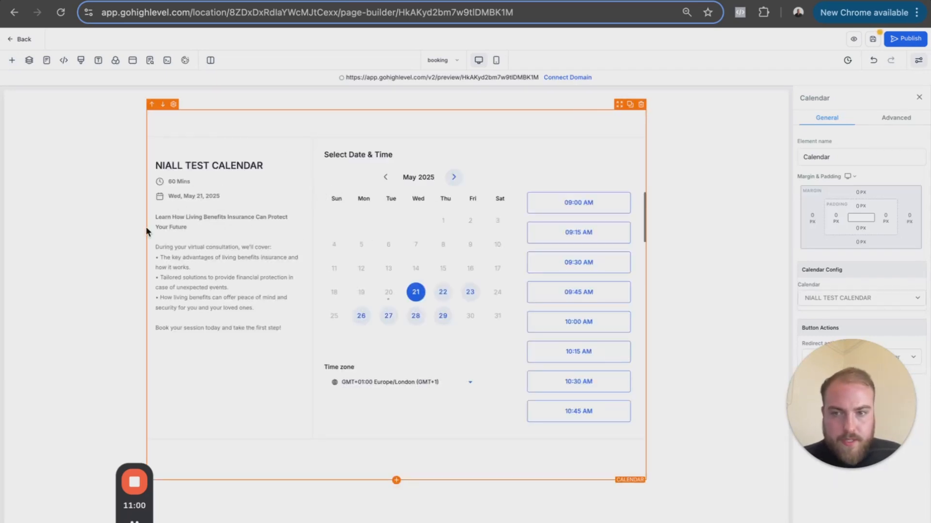
- Save the booking page, dismiss its SEO metadata, and go back to the funnel's step list
click(872, 39)
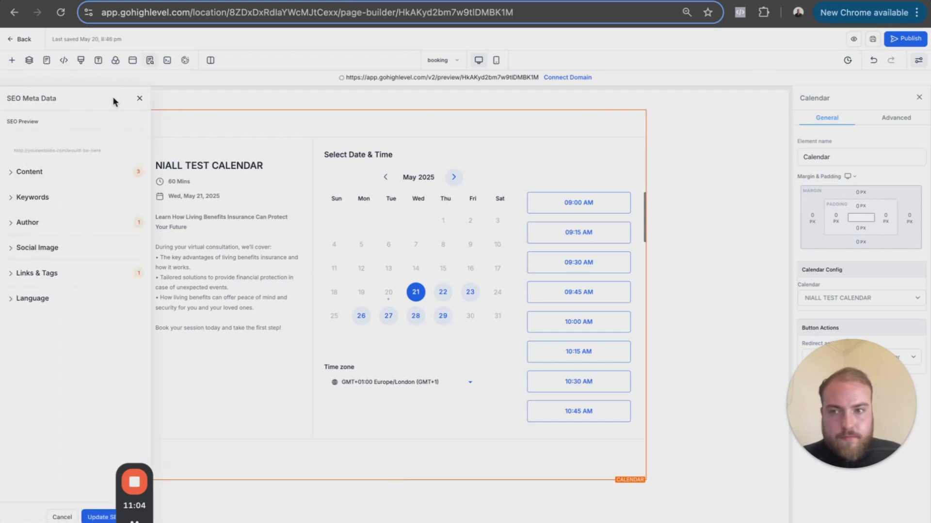
click(140, 98)
click(14, 42)
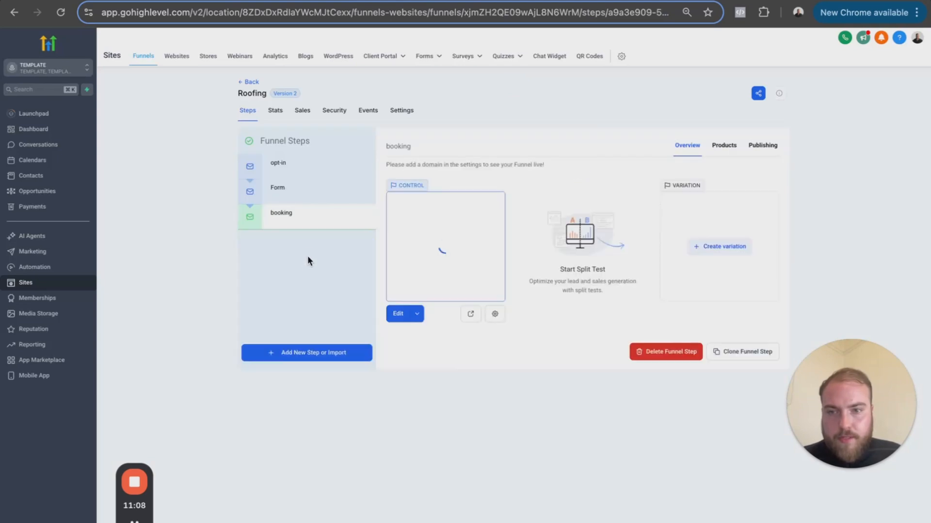
- Add a funnel step named "Thank-you" with the path "thank-you"
click(297, 358)
click(446, 251)
text(Thank-you)
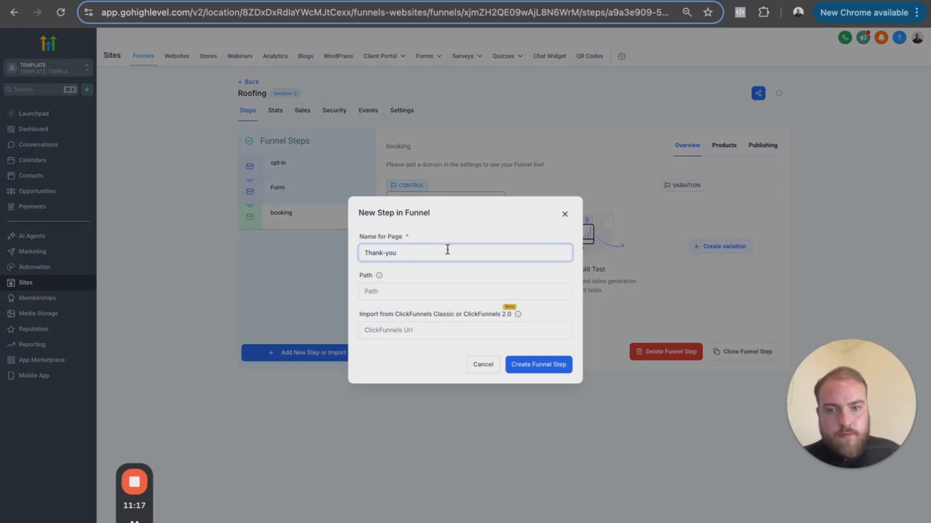
triple_click(378, 250)
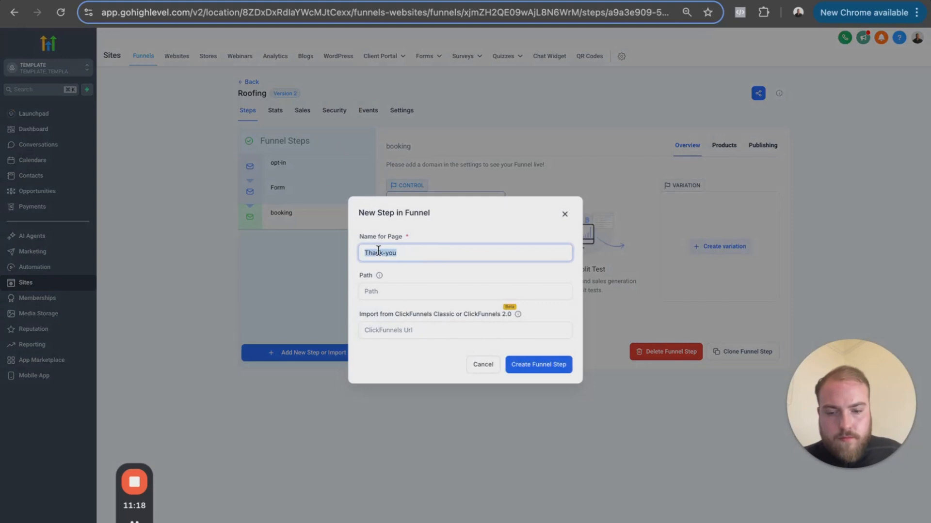
click(425, 294)
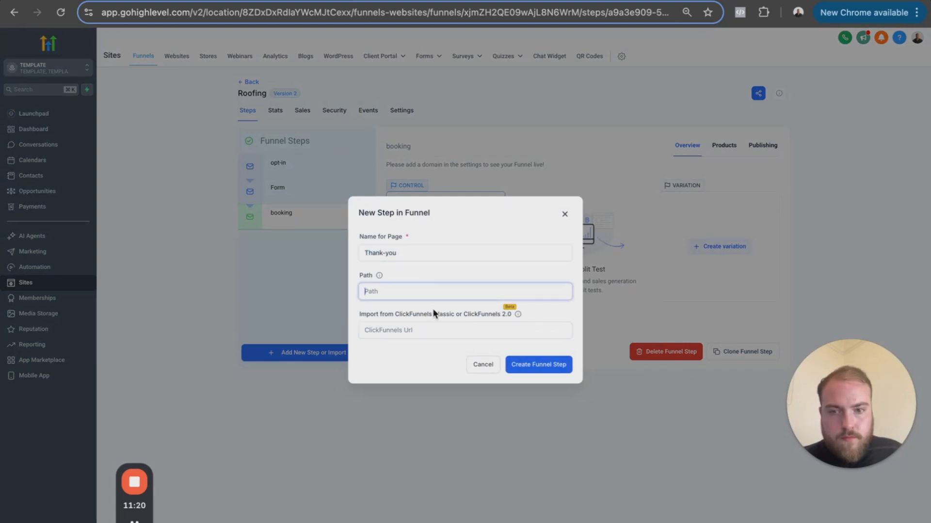
click(522, 367)
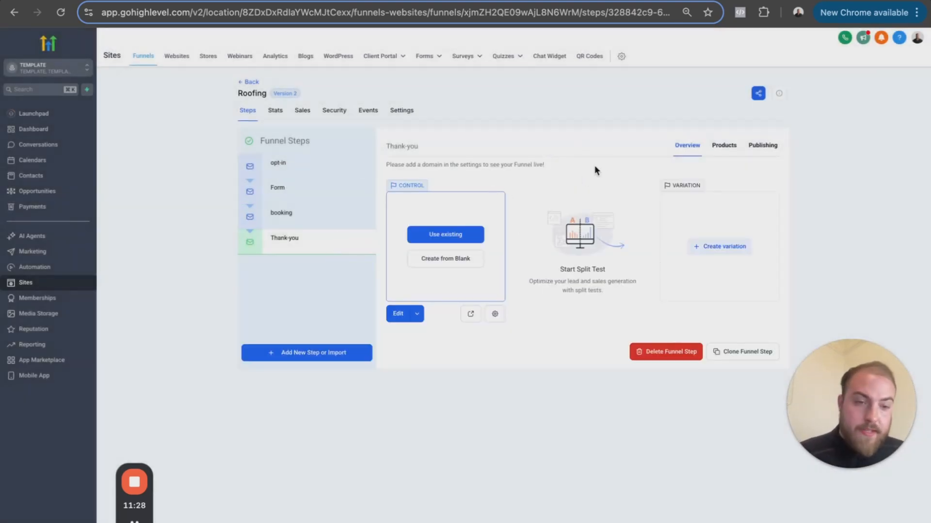
click(238, 0)
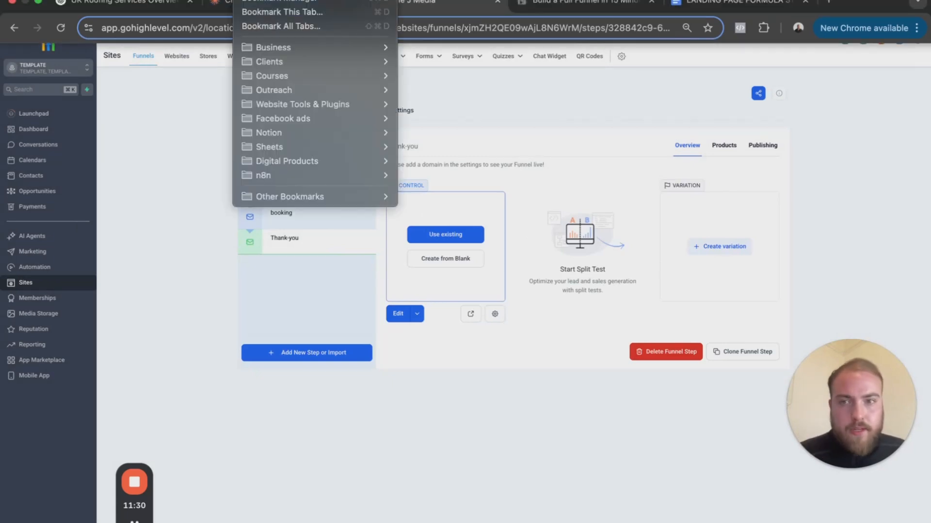
click(228, 4)
click(229, 4)
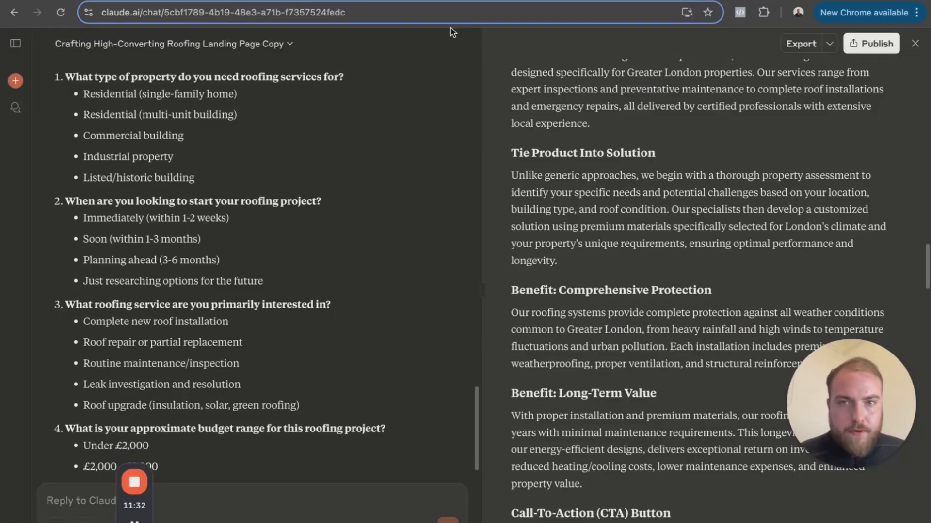
click(437, 2)
- Open the opt-in page for editing and link its "Click to Sign Up" button to the next step
click(278, 174)
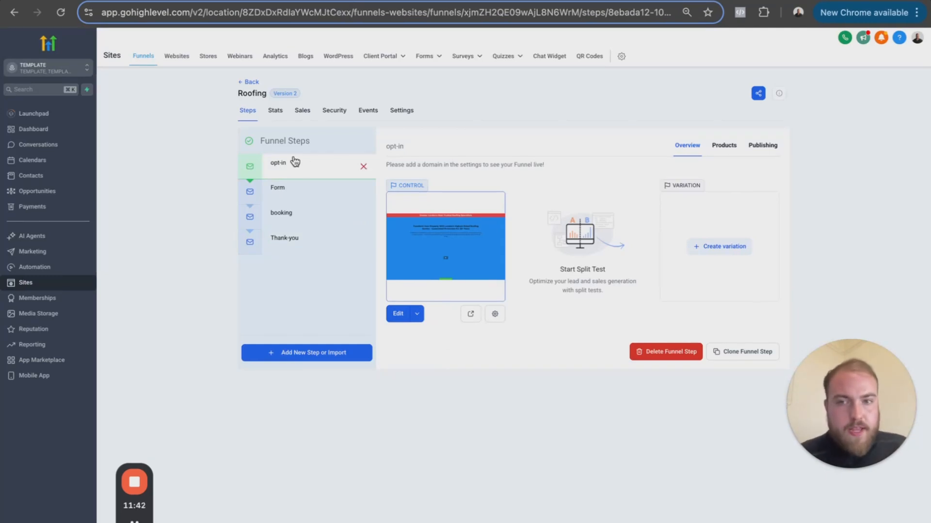
click(399, 314)
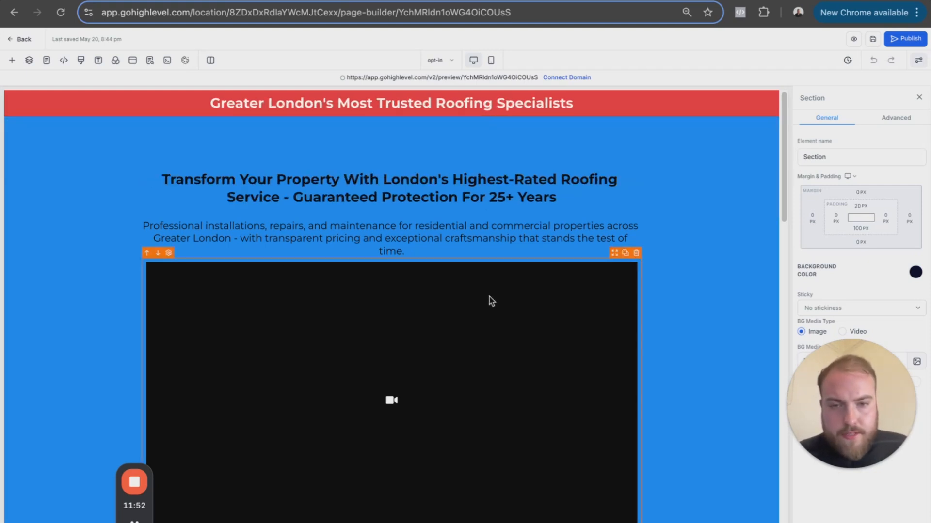
drag(782, 214, 796, 287)
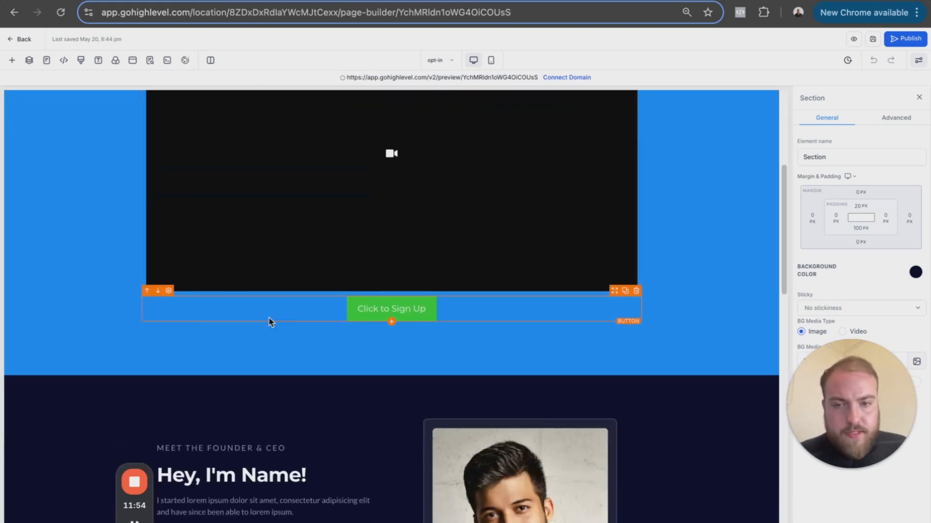
click(365, 316)
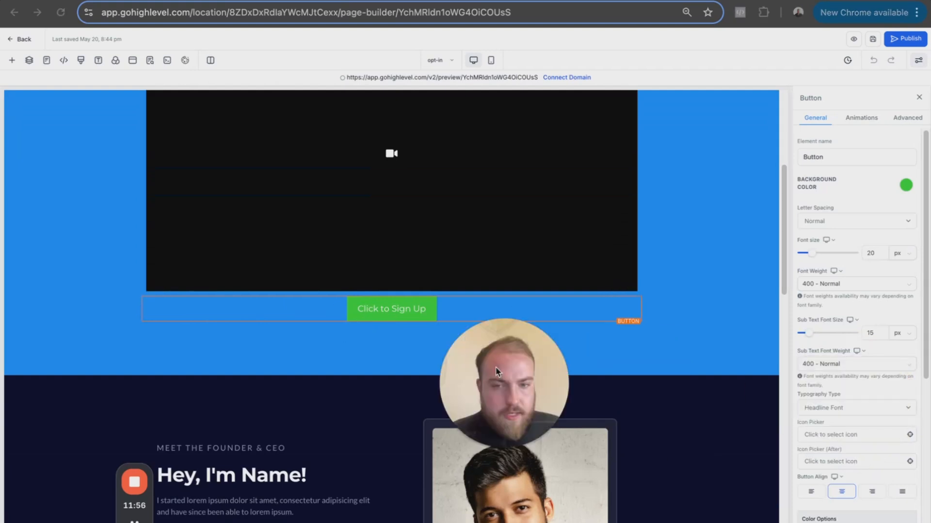
scroll(868, 392, down, 6)
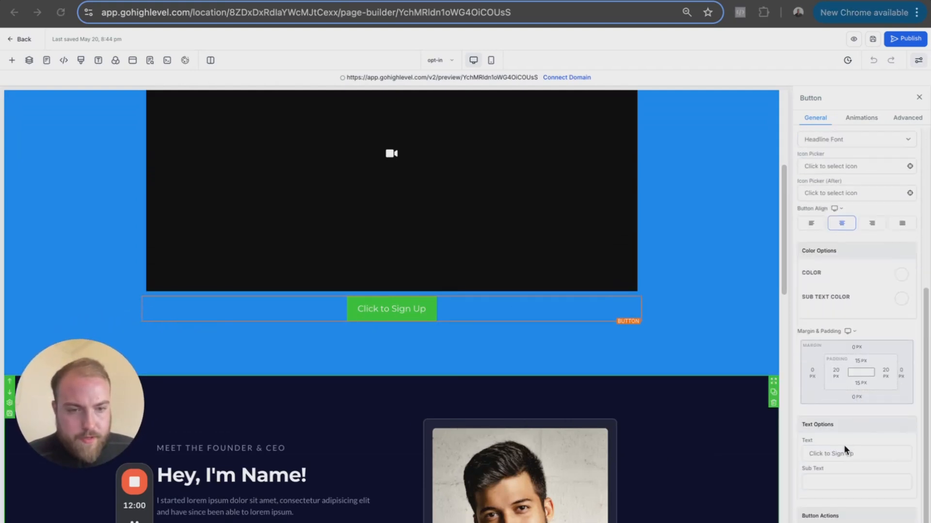
scroll(844, 456, down, 1)
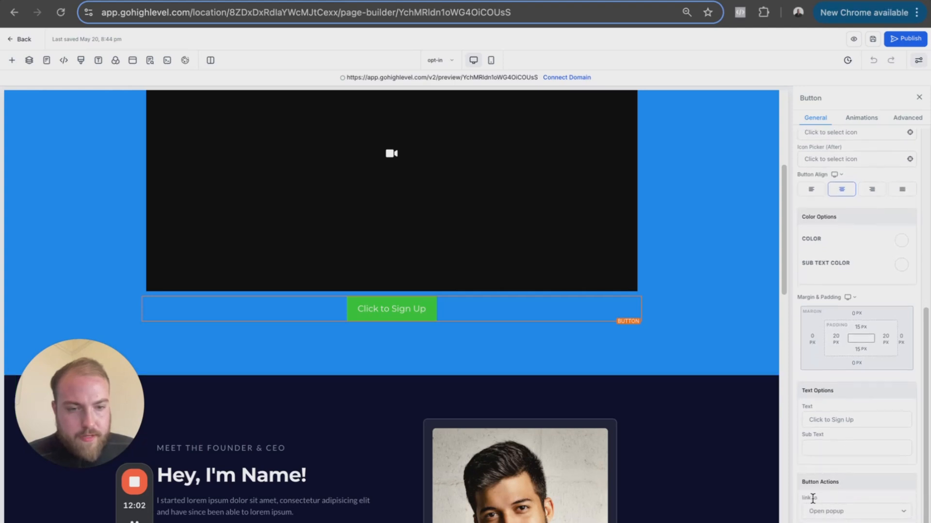
click(830, 512)
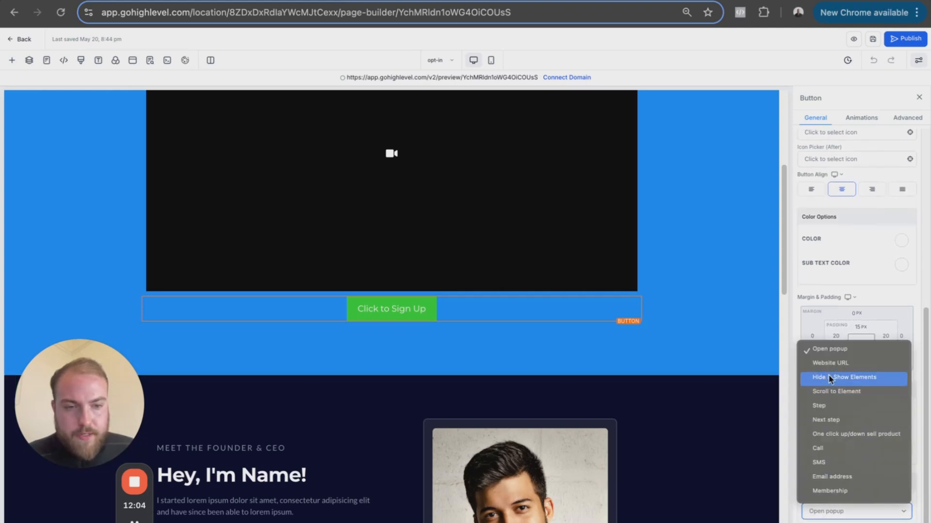
click(834, 420)
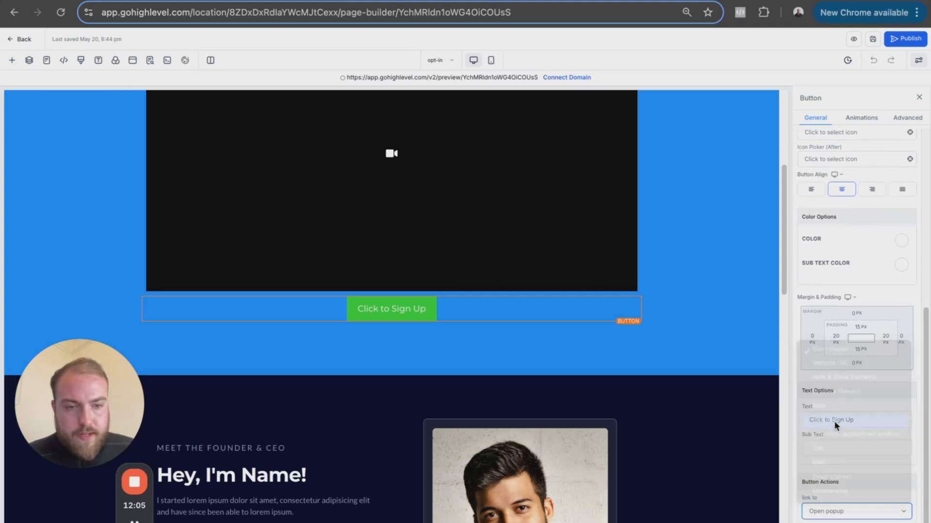
- Save the opt-in page, dismiss its SEO metadata, and go back to the funnel's step list
click(872, 39)
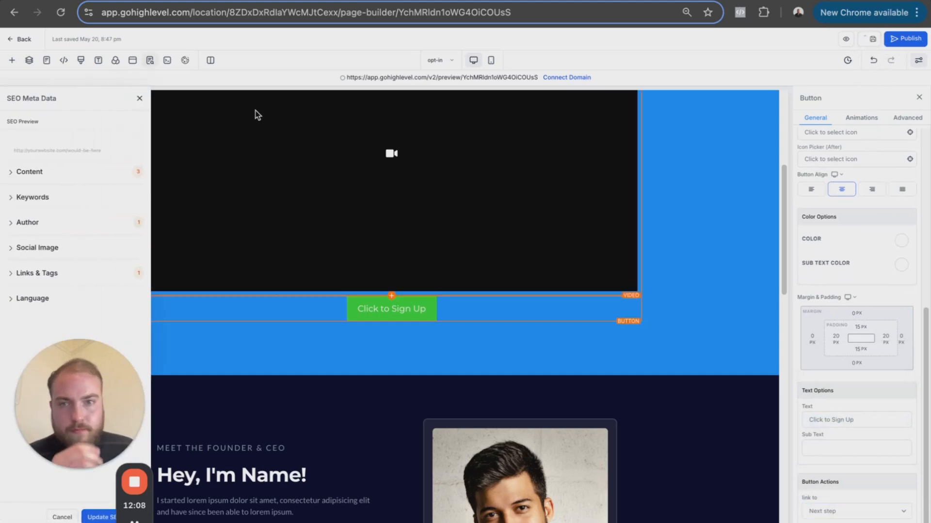
click(140, 99)
click(25, 37)
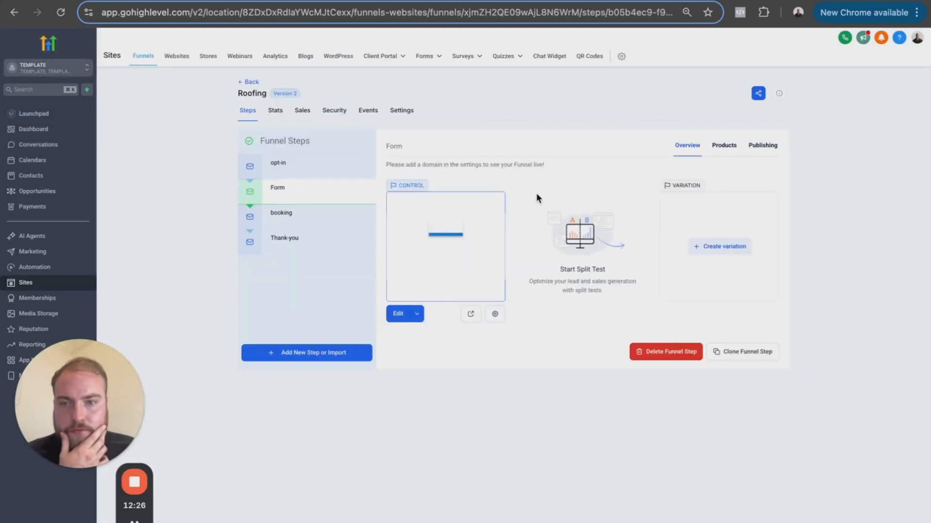
- Open the Form page for editing and open its embedded "Roofing 1" survey in the survey builder
click(398, 314)
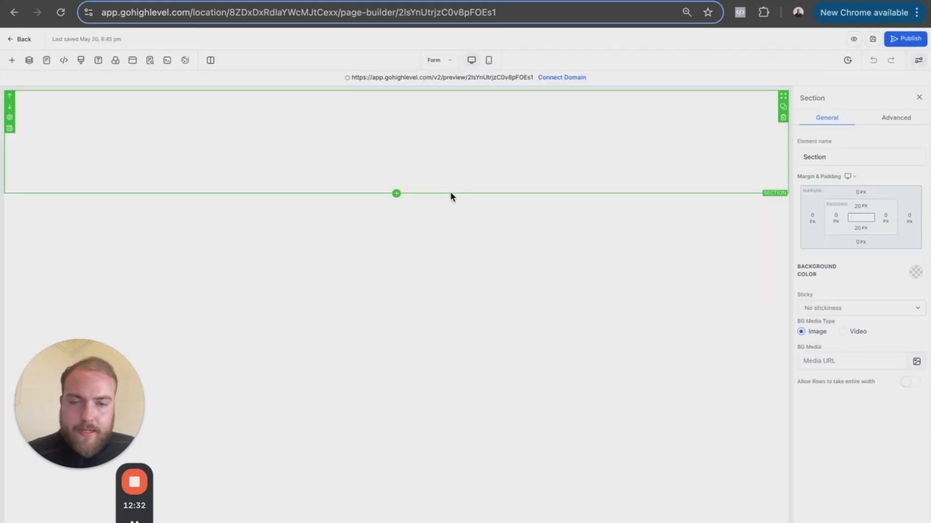
click(428, 185)
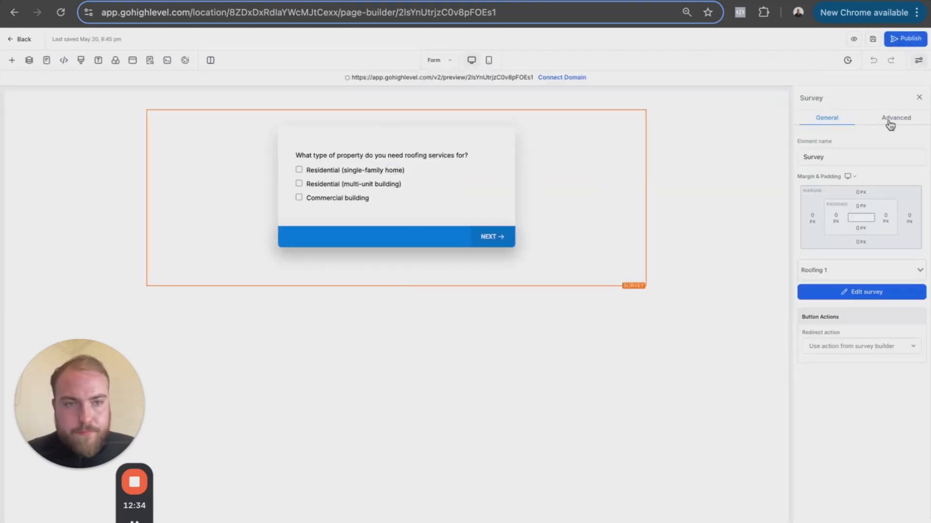
click(854, 294)
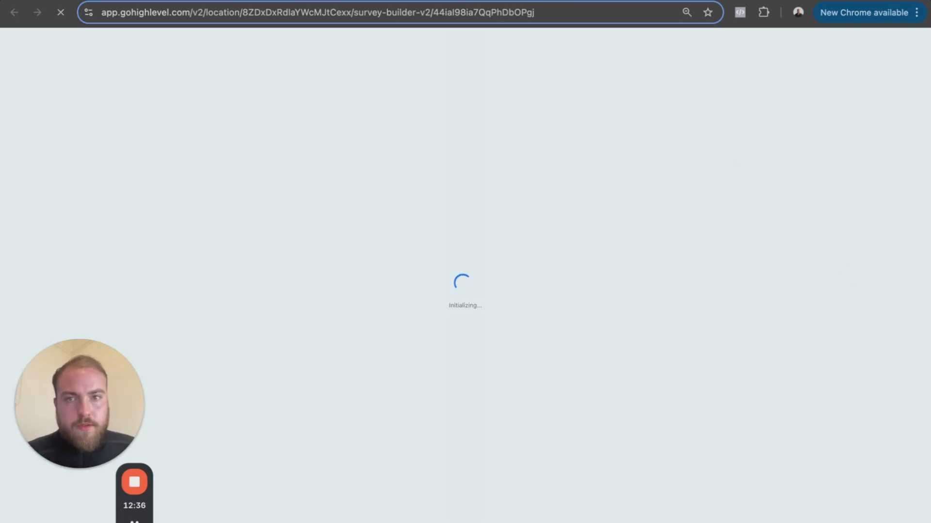
key(ctrl+shift+Tab)
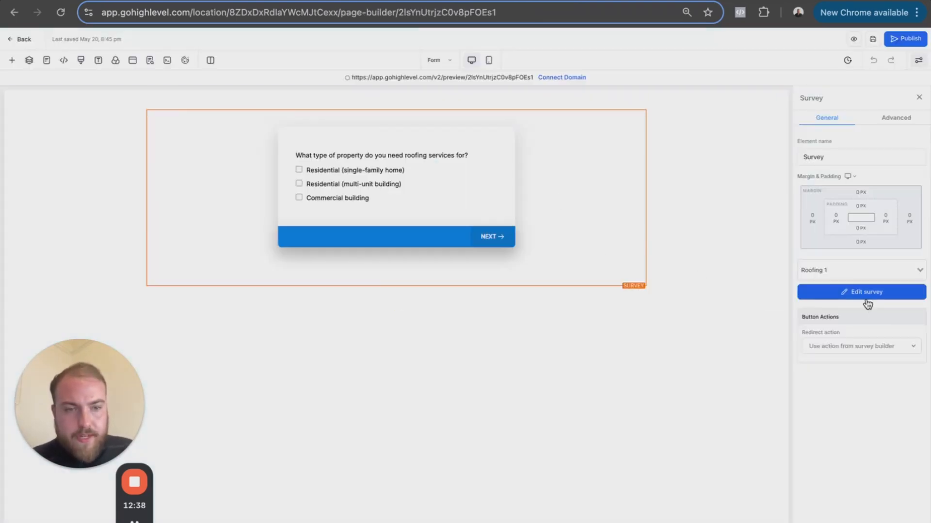
key(ctrl+Tab)
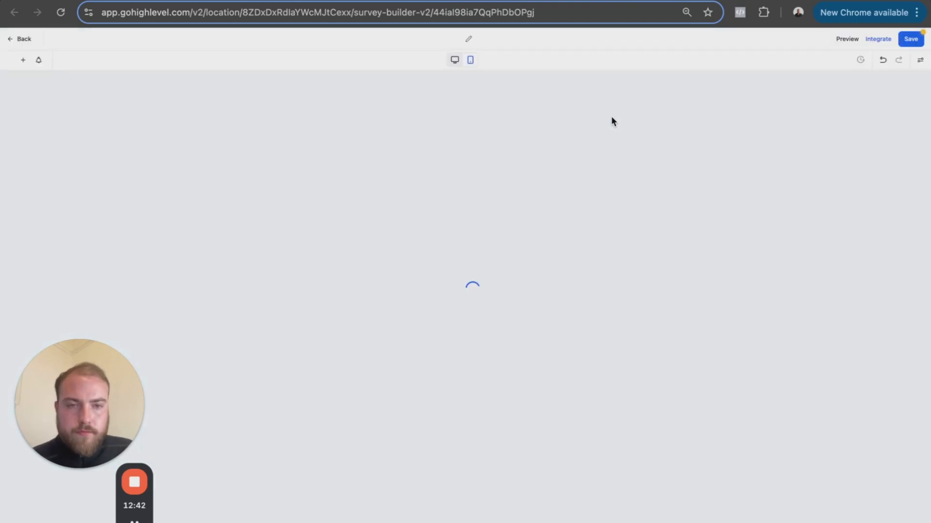
- Set the survey's on-submit action to Open URL
click(921, 64)
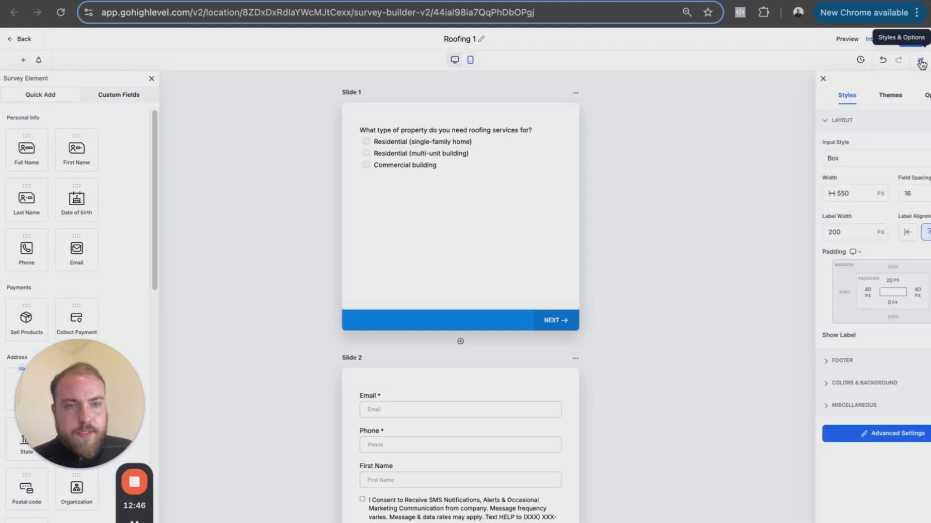
click(899, 96)
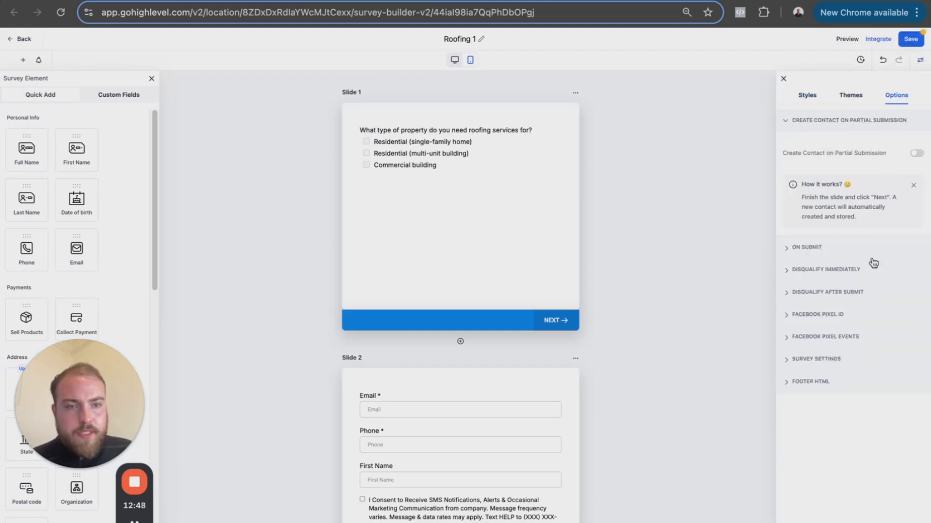
click(787, 247)
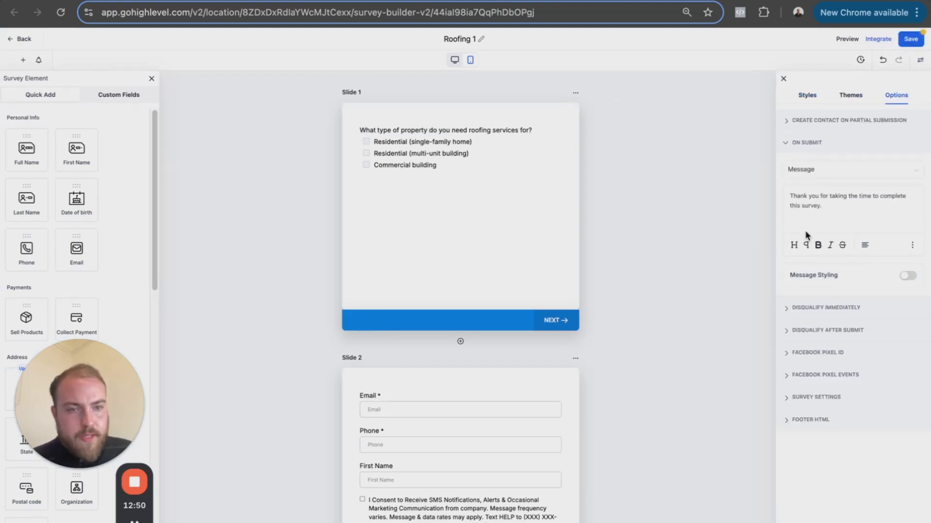
click(827, 178)
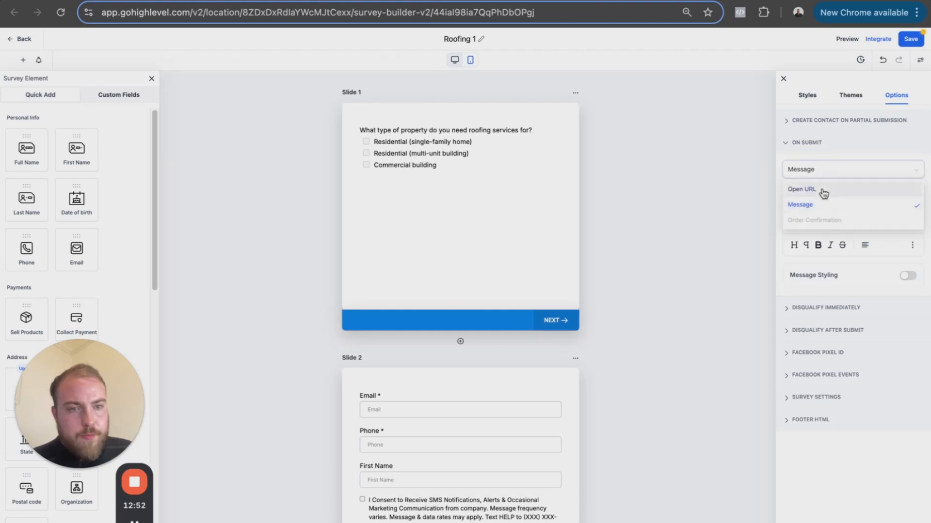
click(823, 190)
click(824, 192)
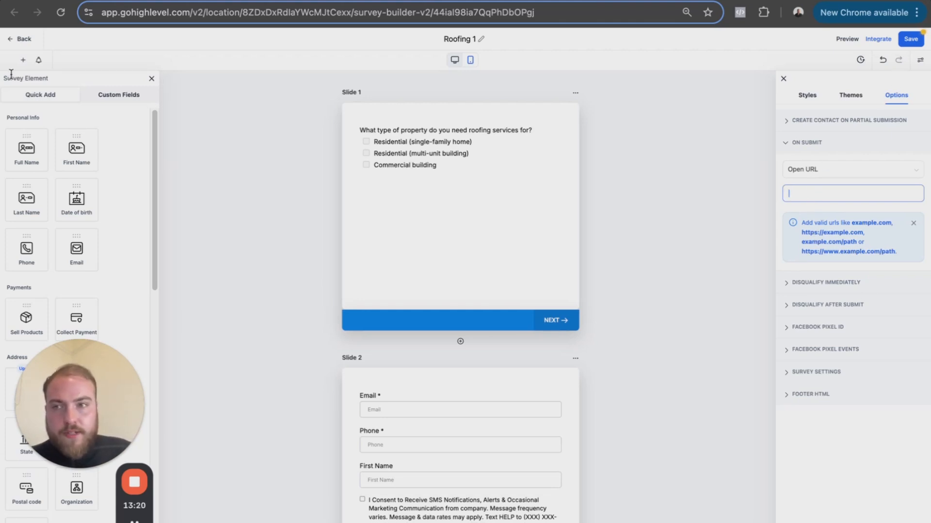
- Return to the funnel's step list and check the booking step's URL path and its domain requirement
click(23, 40)
click(555, 320)
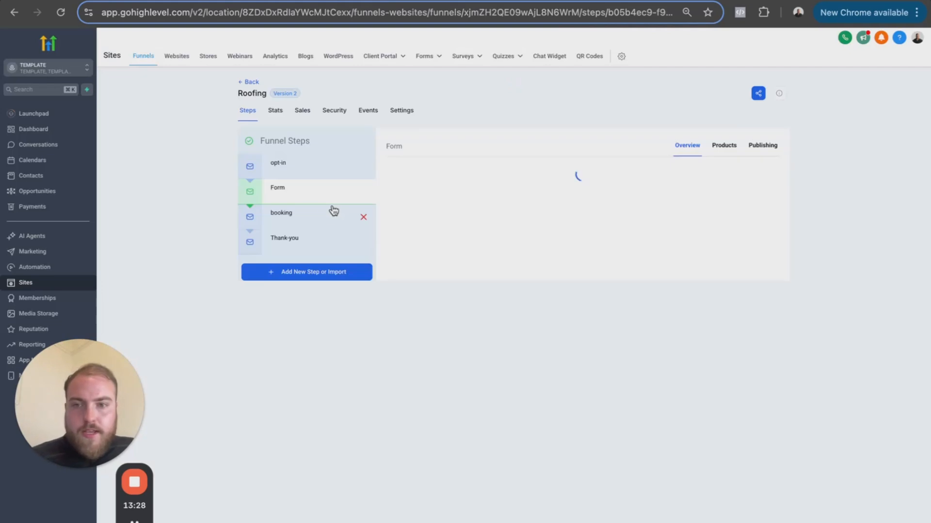
click(285, 212)
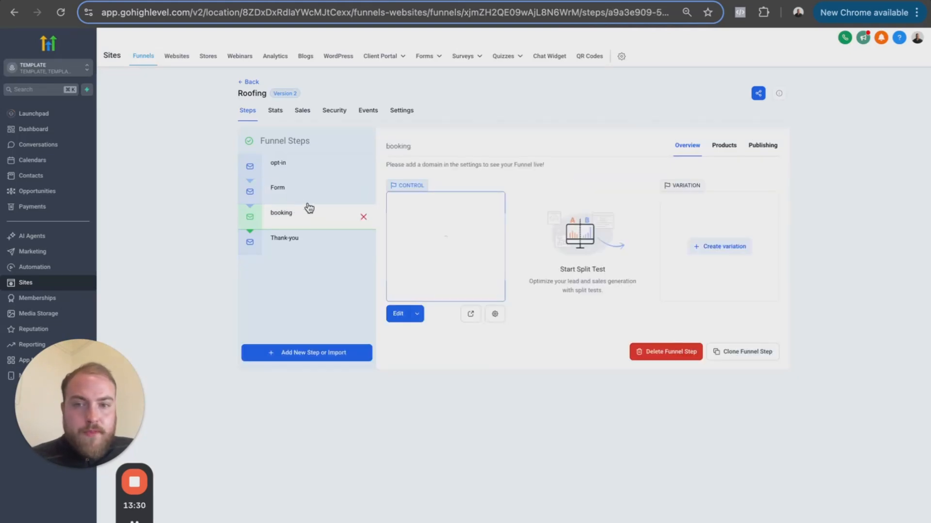
click(753, 151)
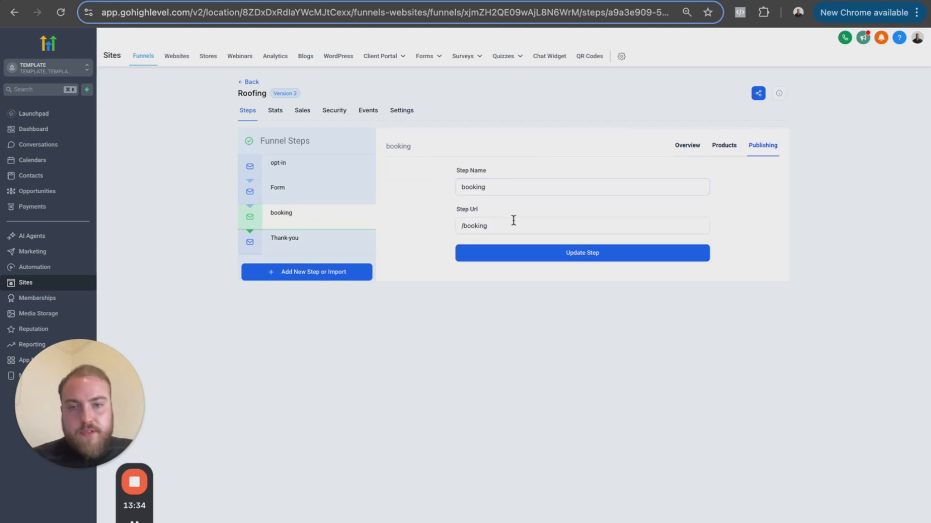
drag(491, 226, 462, 223)
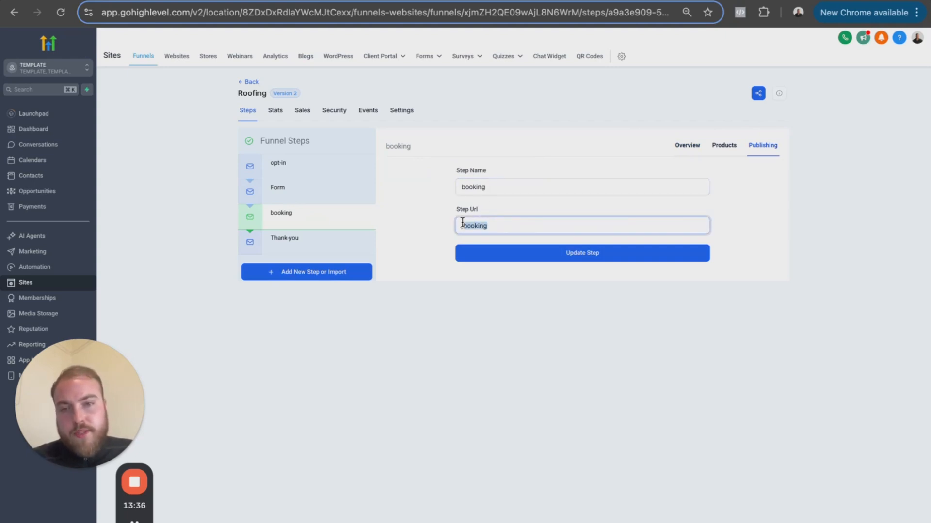
click(682, 147)
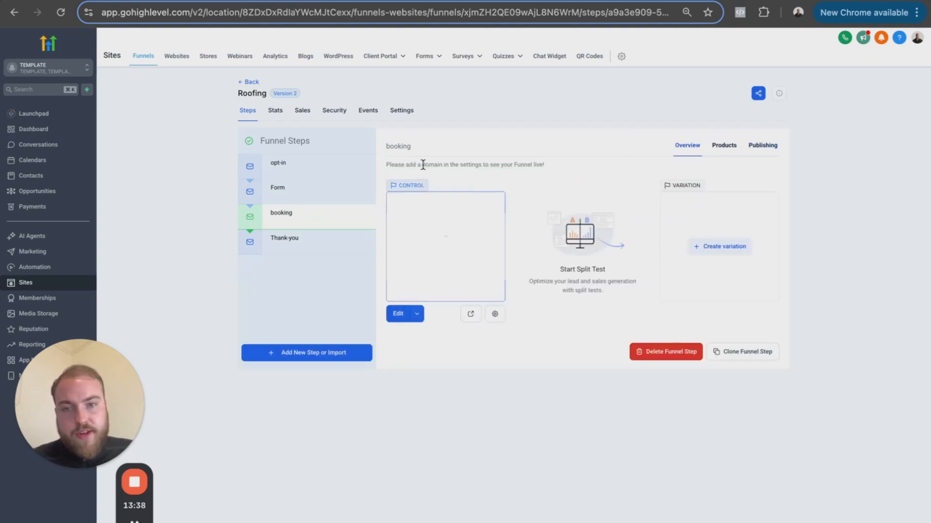
mouse_move(393, 164)
mouse_down()
mouse_move(552, 163)
mouse_move(390, 164)
mouse_up()
click(550, 161)
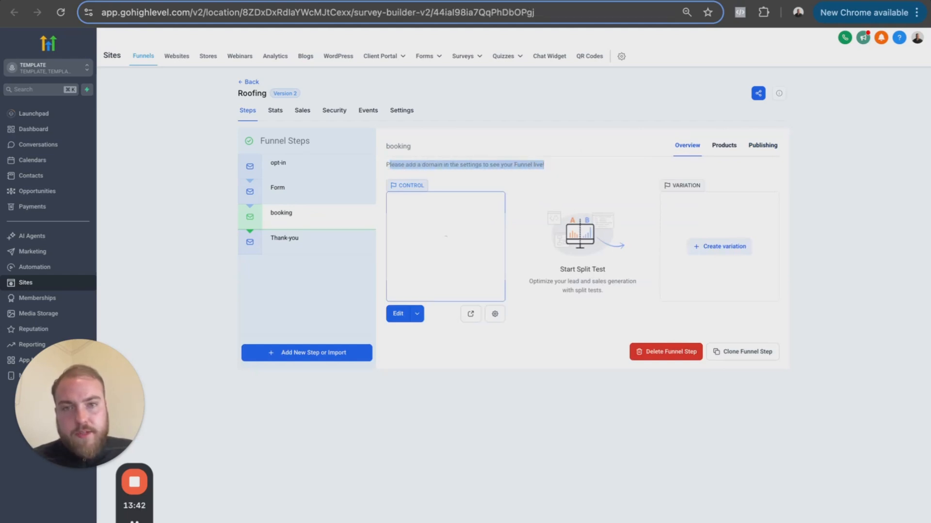
- Go back to the survey builder and open the on-submit redirect URL for editing
click(601, 1)
click(813, 189)
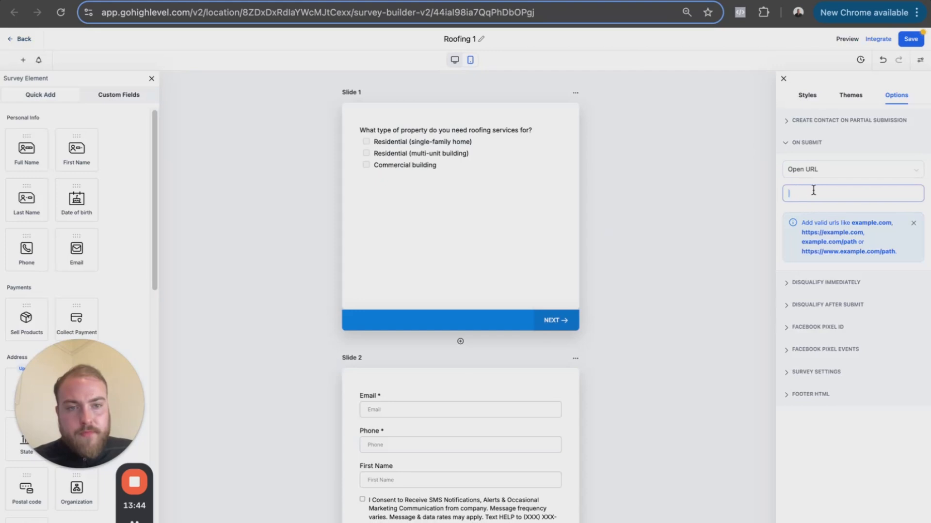
click(477, 1)
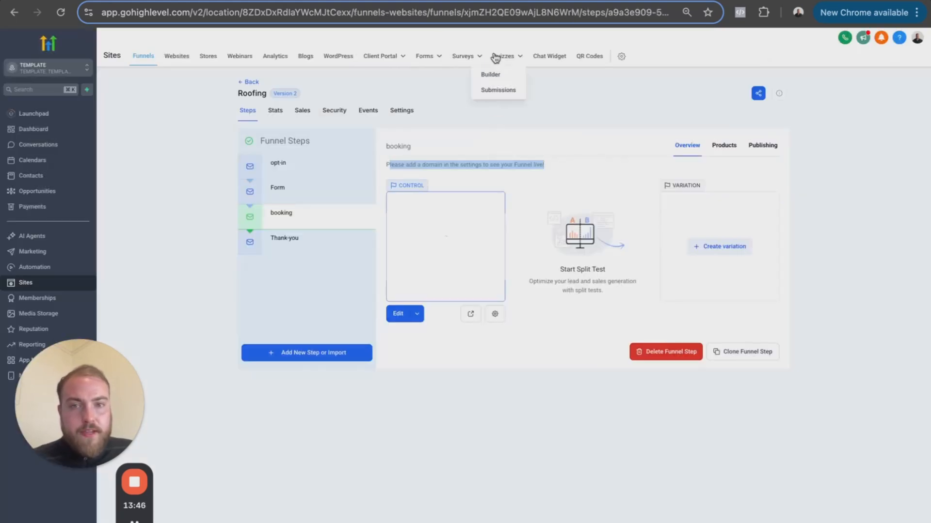
click(533, 1)
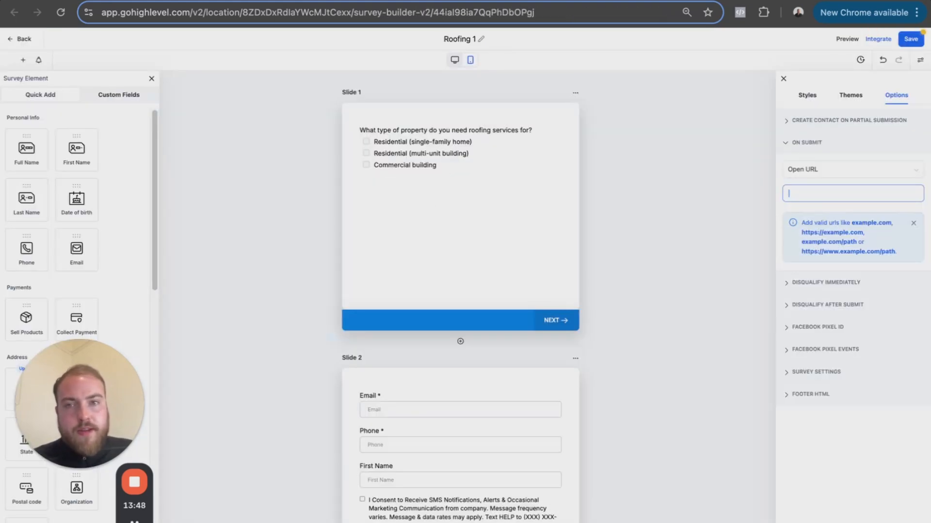
- Open the funnel's booking page for editing and set its calendar's redirect action to Go to Next step
click(468, 1)
click(310, 224)
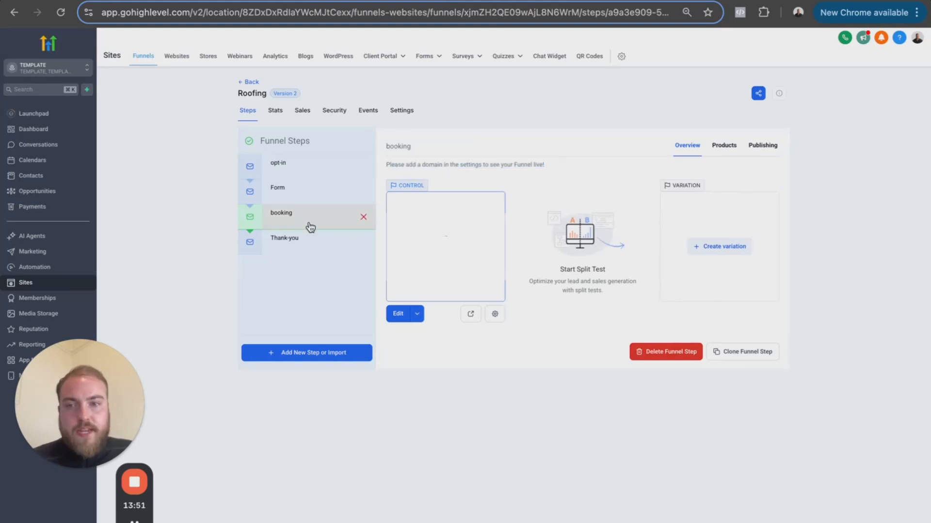
click(401, 315)
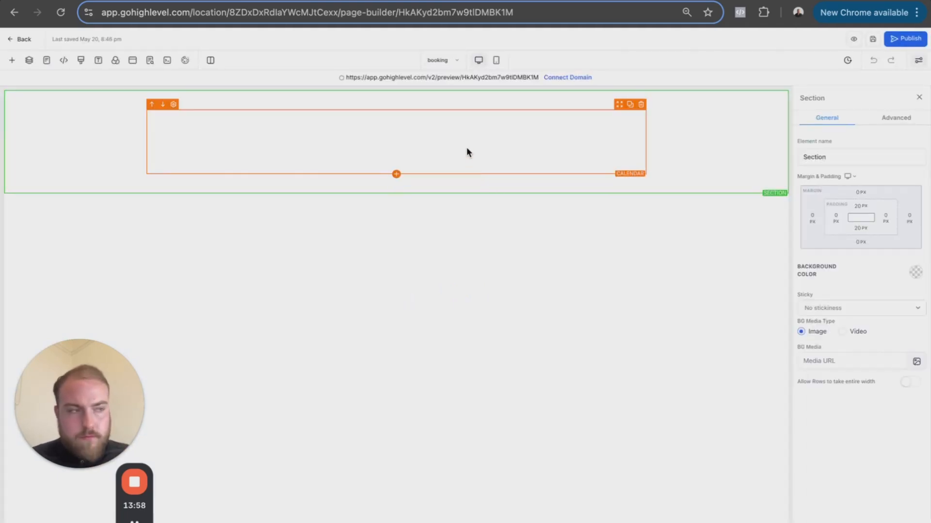
click(418, 218)
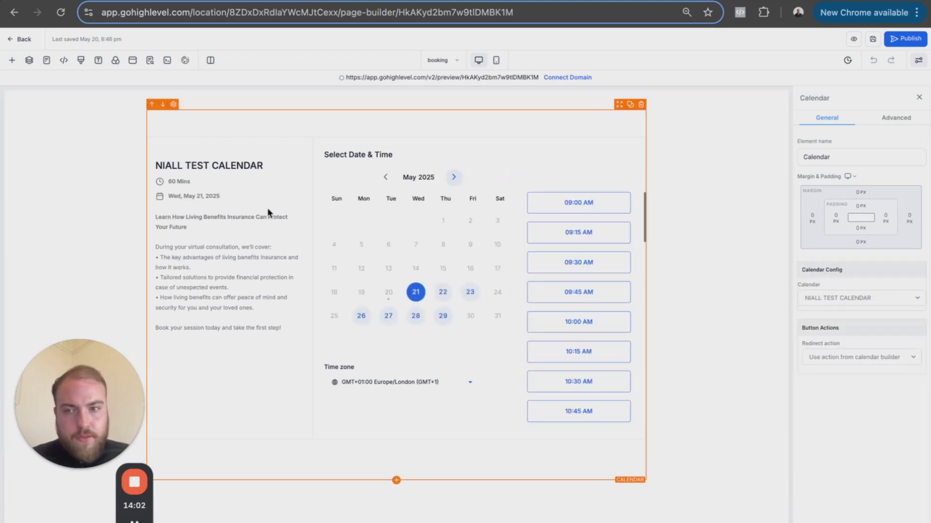
click(838, 360)
click(842, 387)
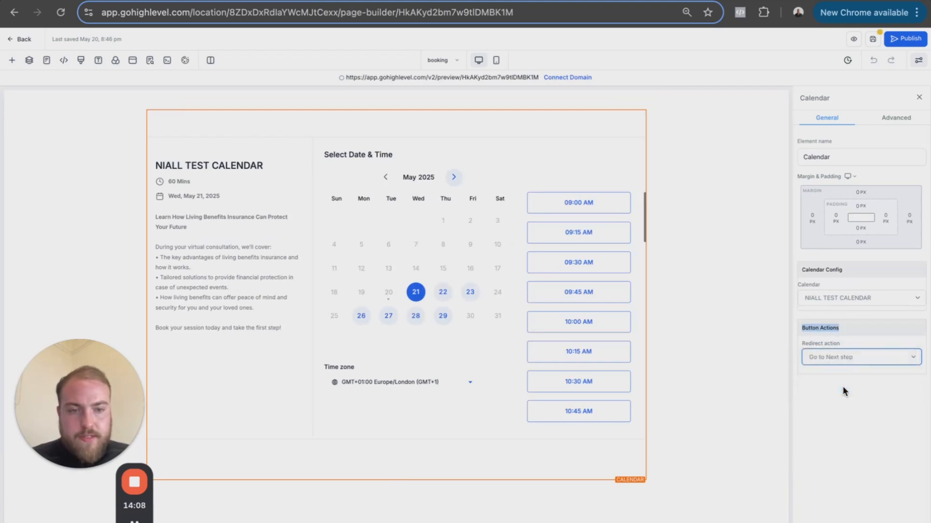
- Save the booking page and return to the funnel's step list to select the Thank-you step
click(873, 42)
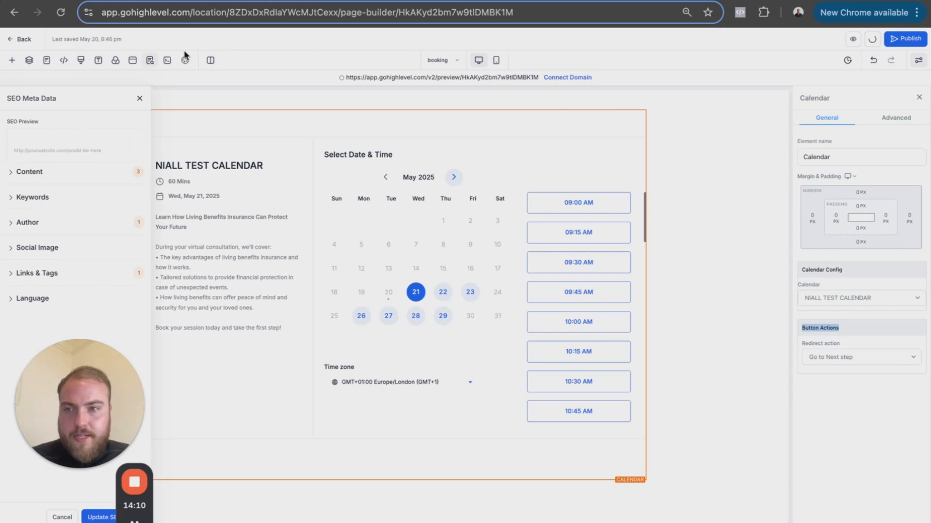
click(138, 97)
click(21, 40)
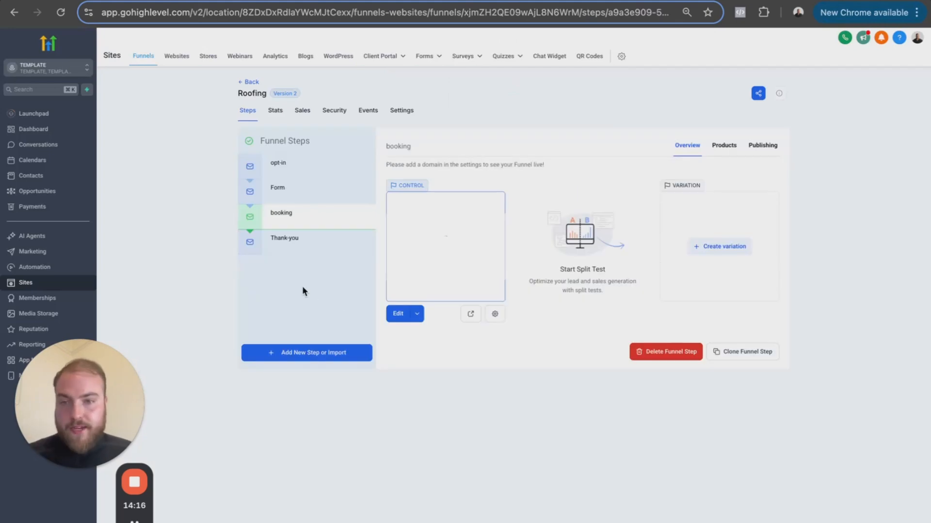
click(292, 254)
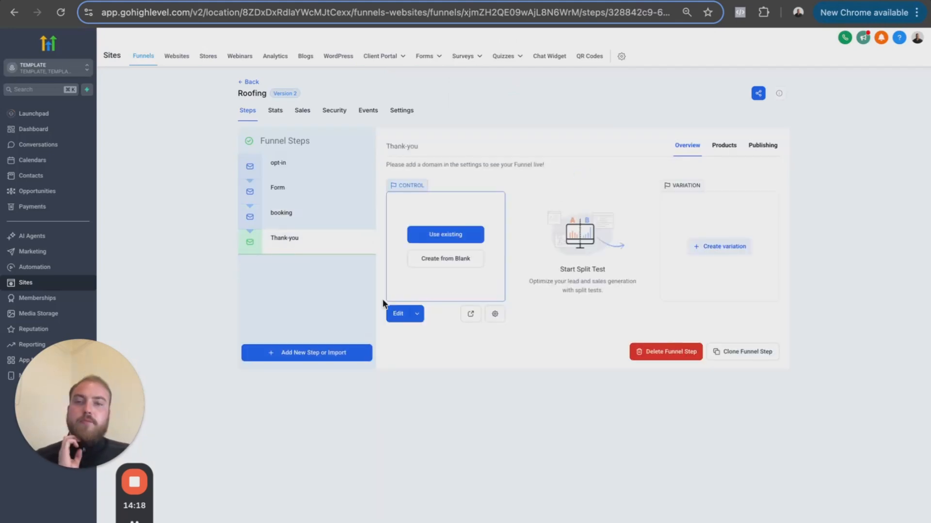